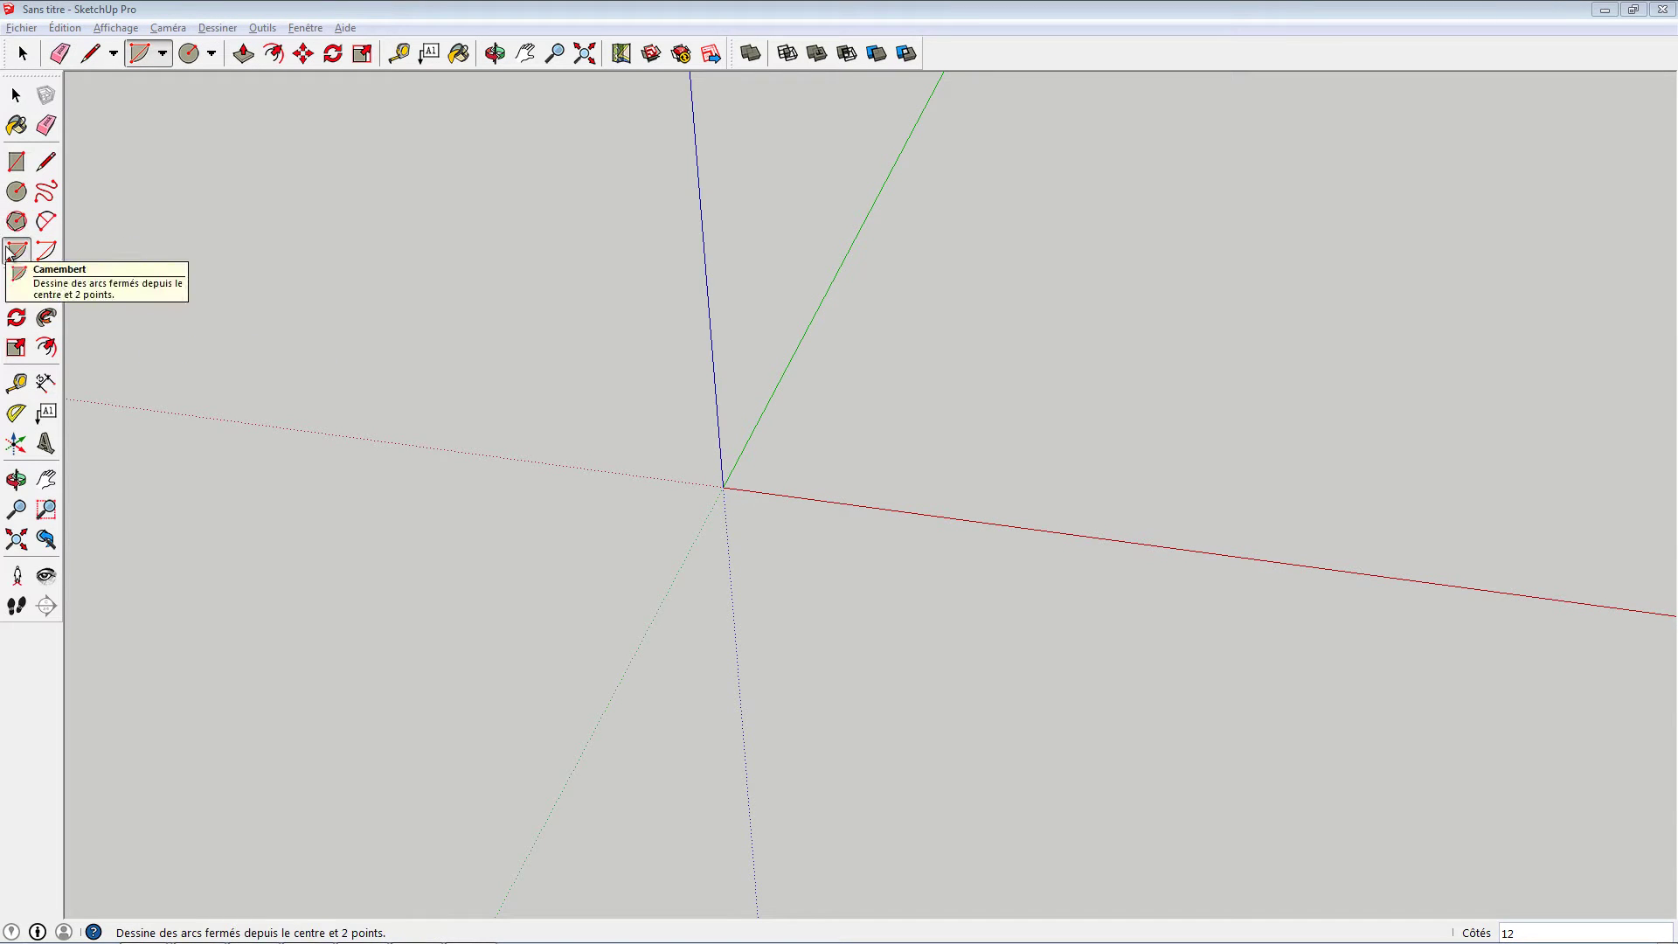
Draw a pie-shaped sector centred on the origin, starting on the green axis, with a 30° angle.
{"action": "middle_click_drag", "start_coordinate": [726, 420], "coordinate": [717, 629]}
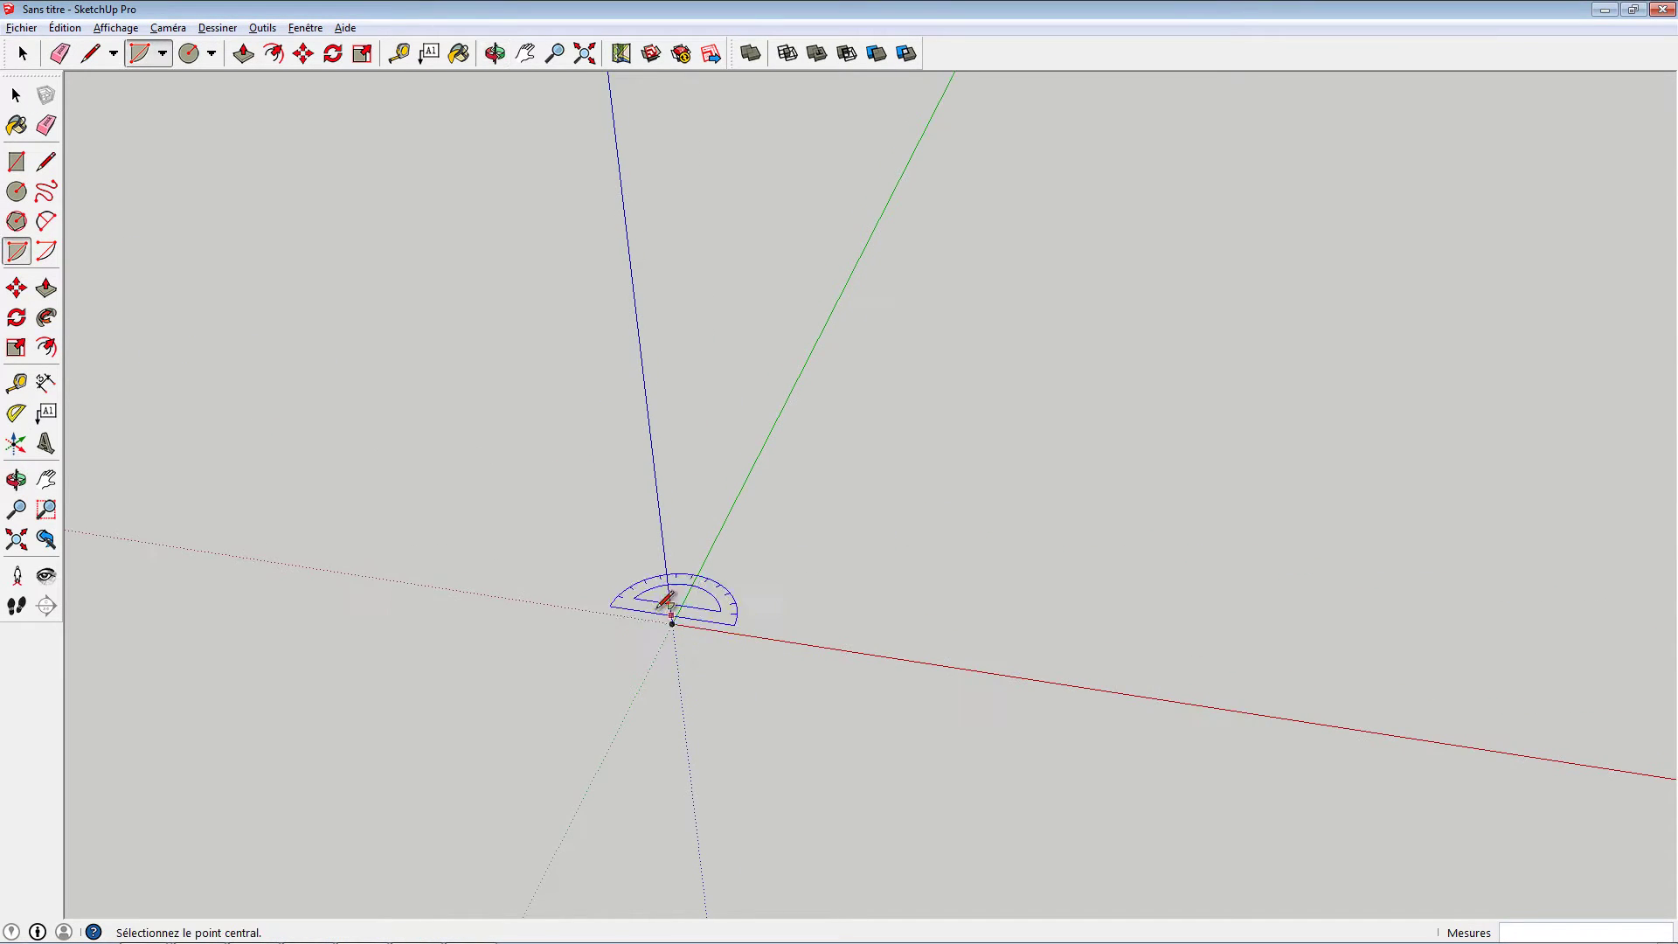
{"action": "left_click", "coordinate": [675, 621]}
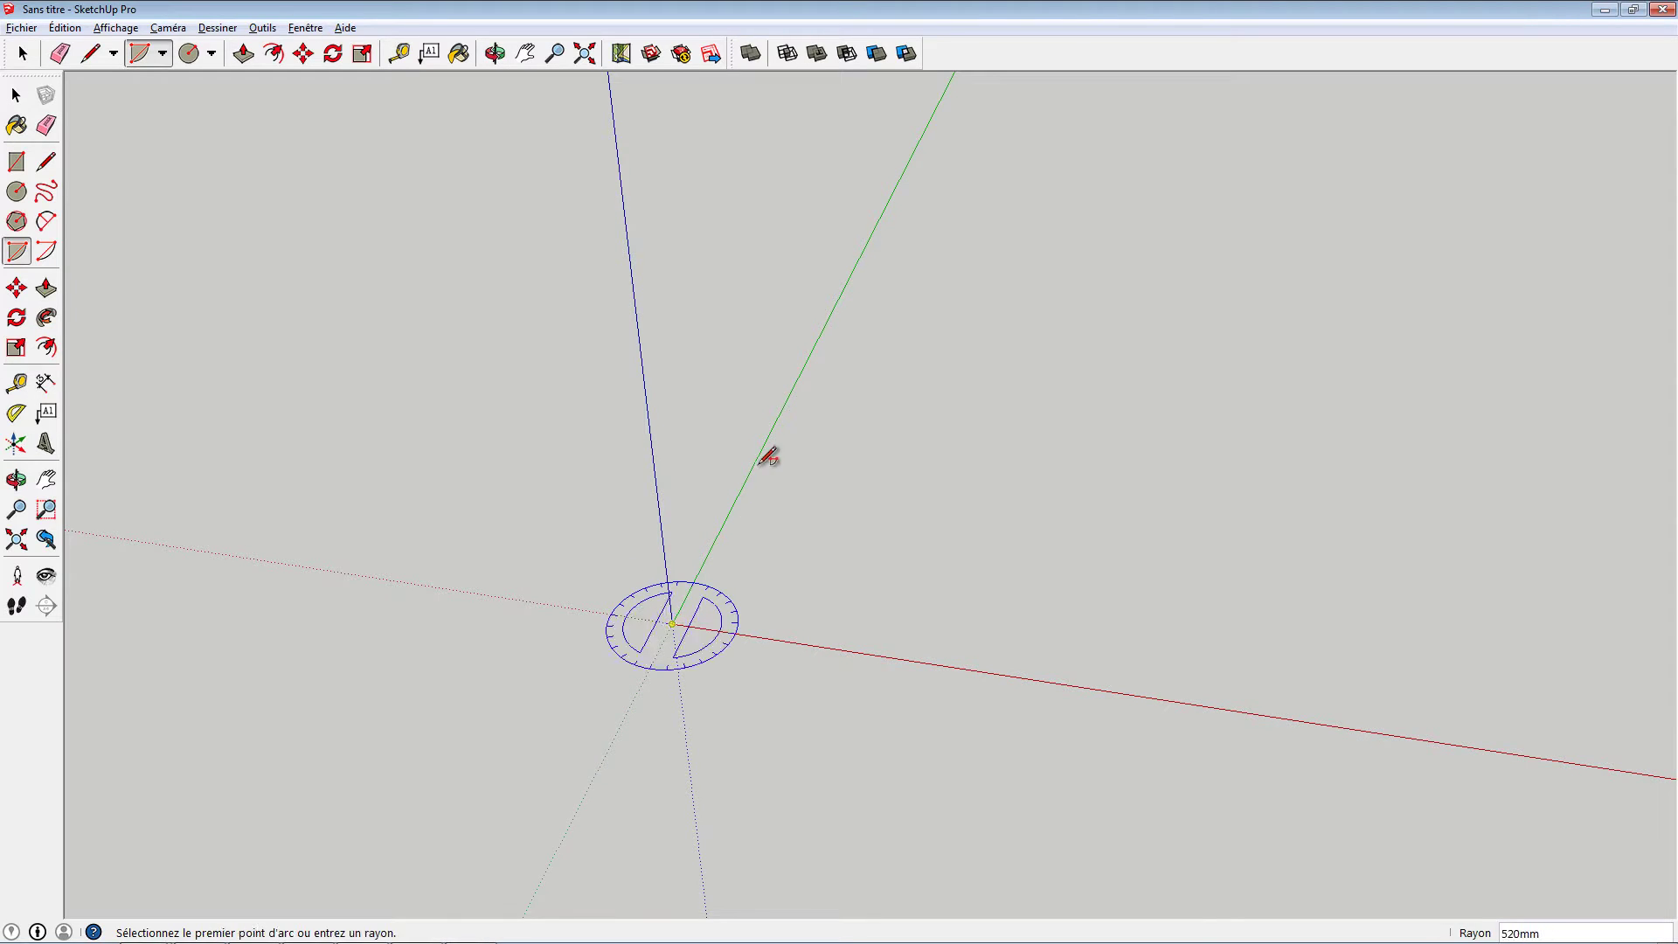
{"action": "left_click", "coordinate": [786, 402]}
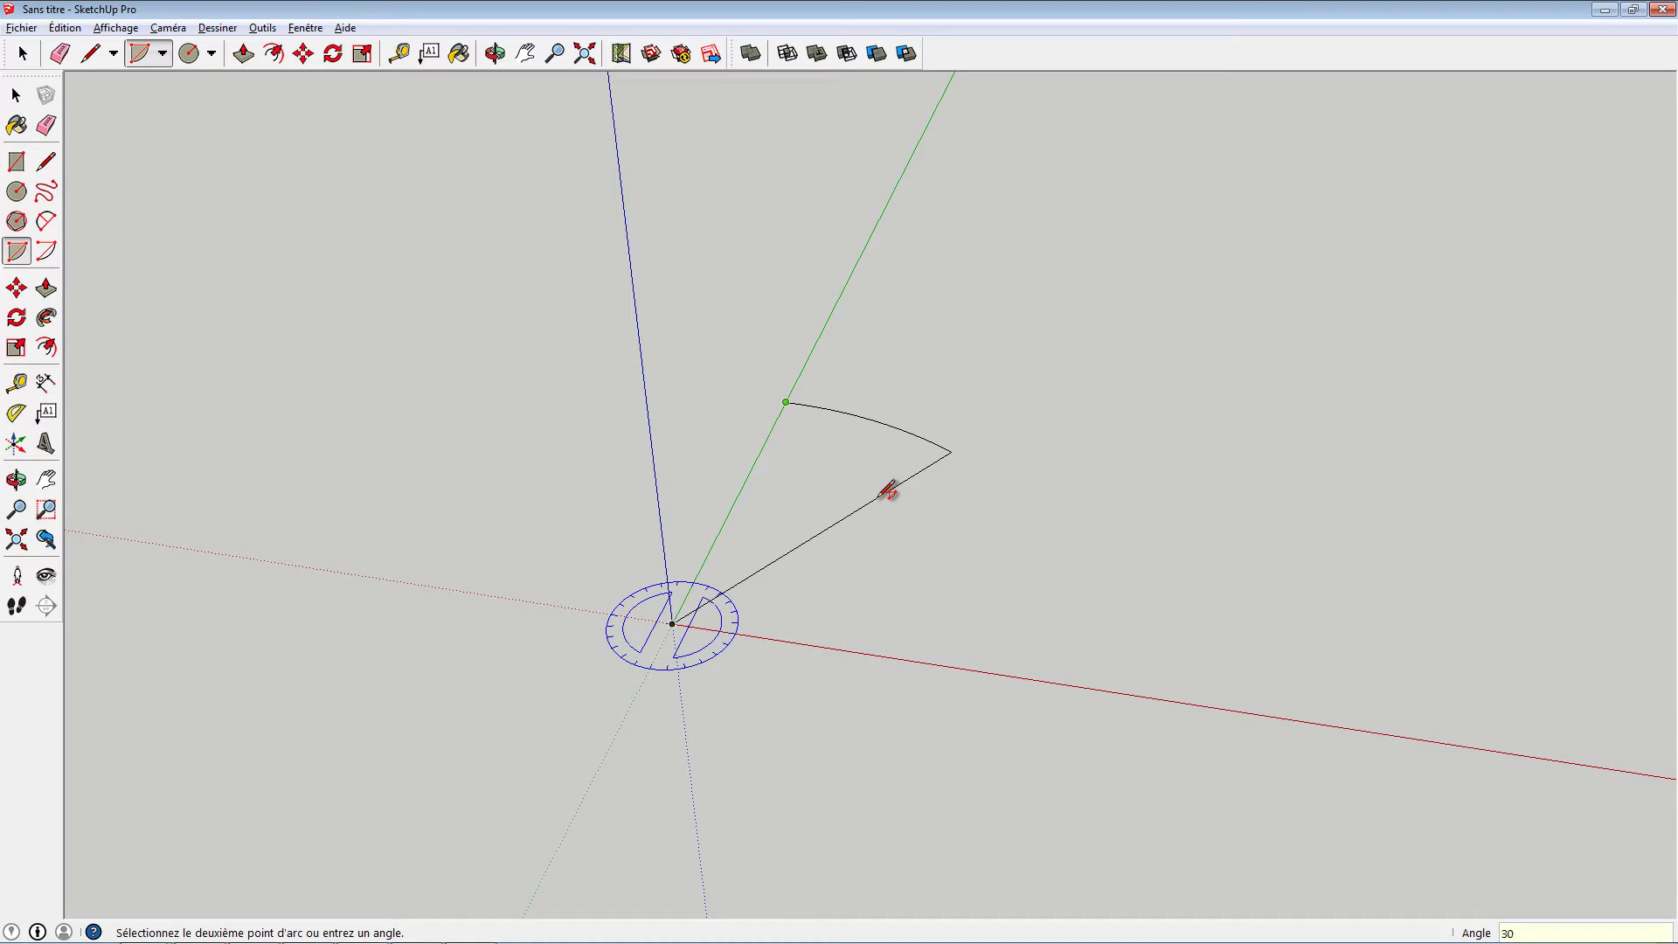
{"action": "key", "text": "Return"}
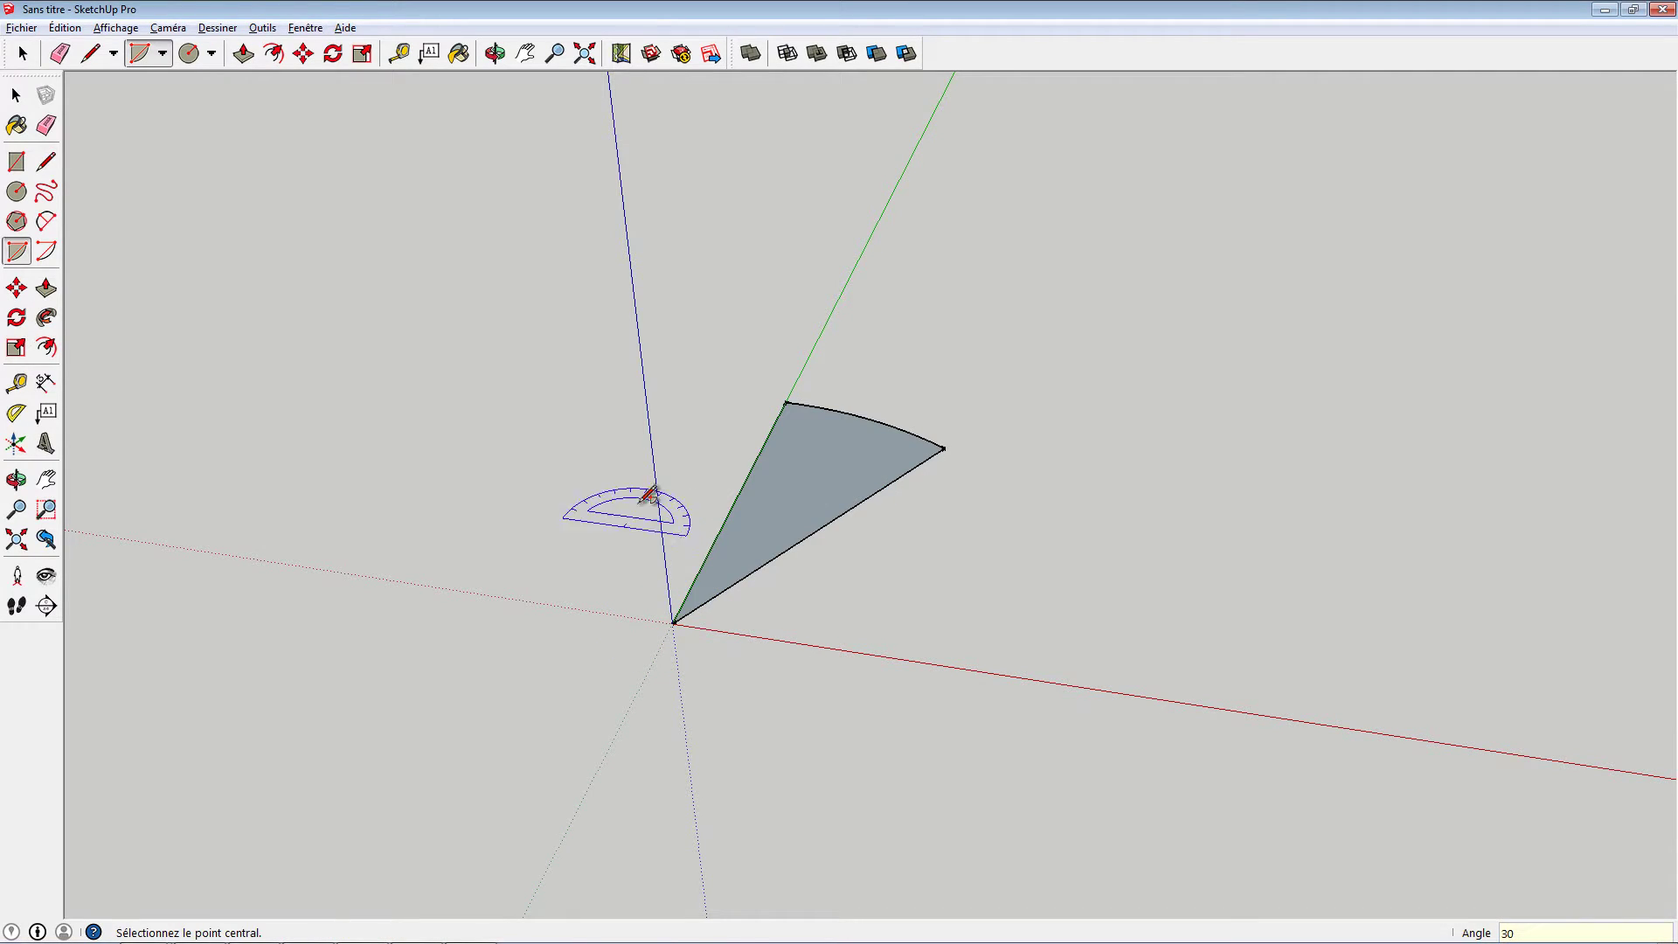
Push/Pull the sector face upward about 55 mm to form a wedge-shaped tread.
{"action": "key", "text": "space"}
{"action": "left_click", "coordinate": [757, 510]}
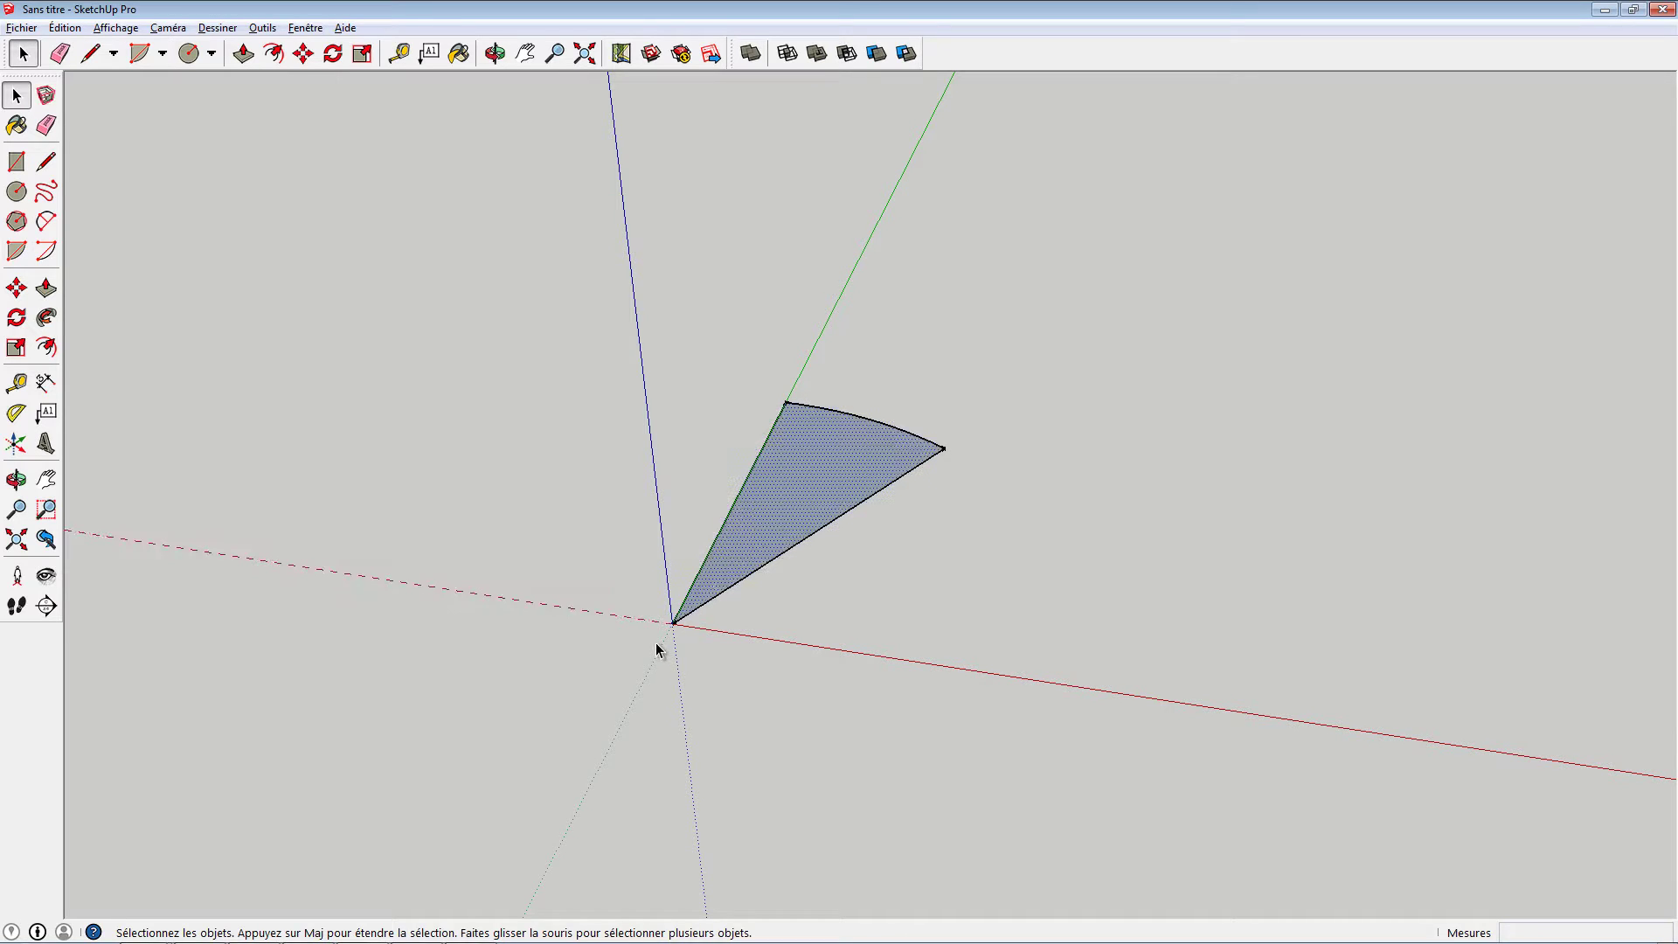
{"action": "middle_click_drag", "start_coordinate": [709, 588], "coordinate": [678, 518]}
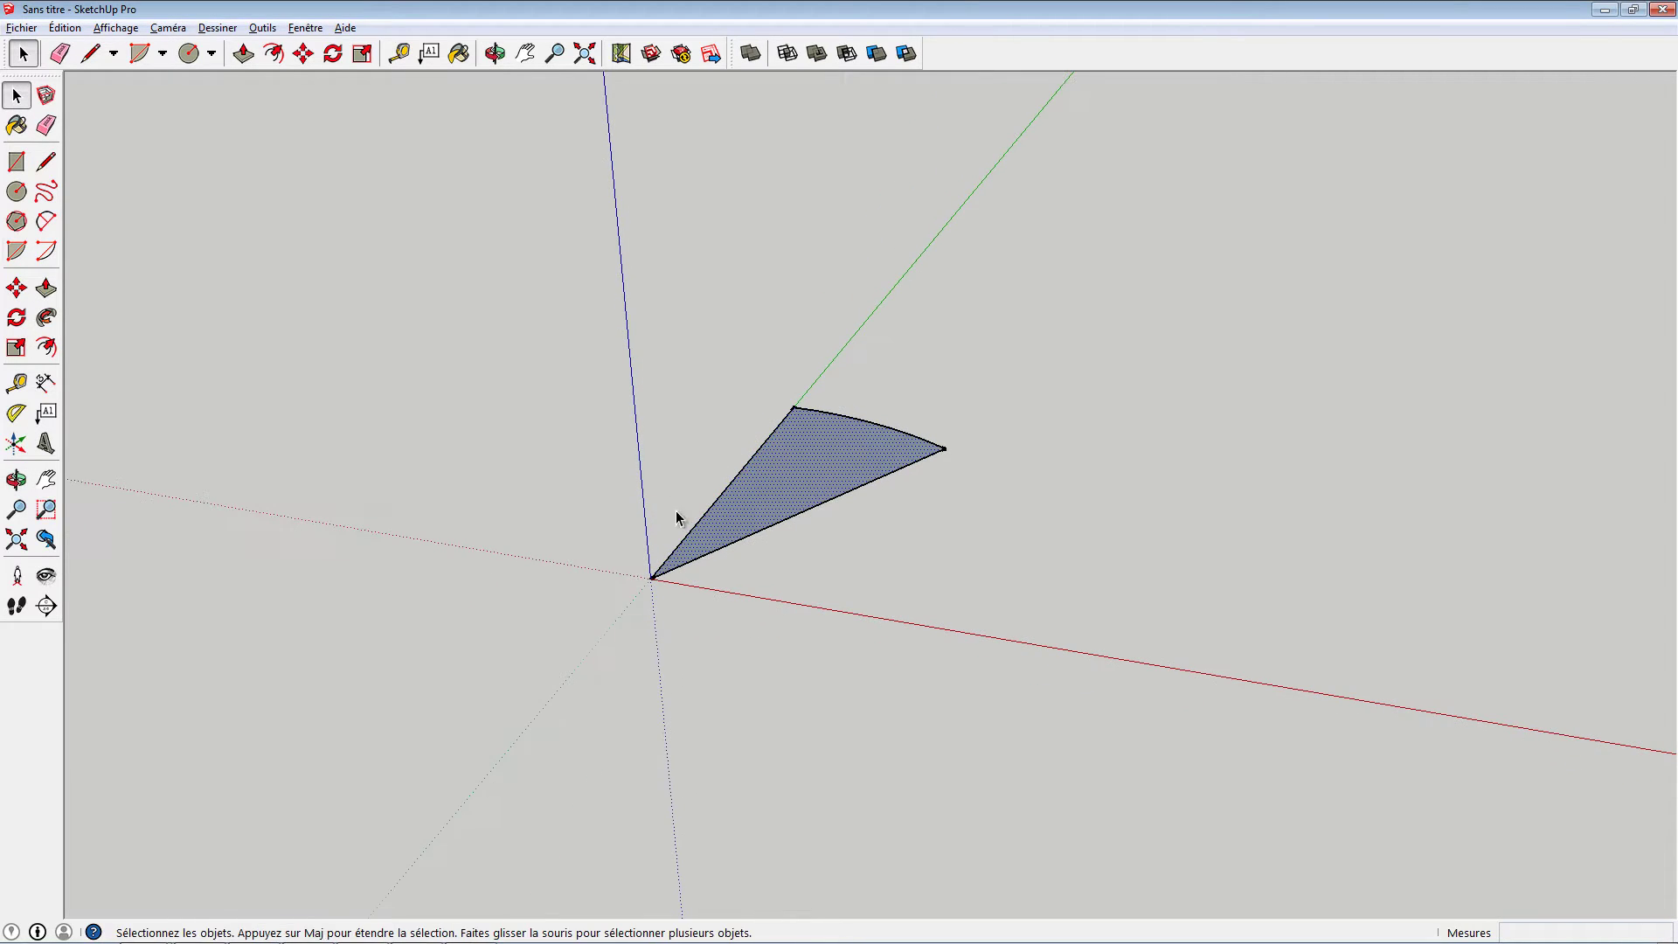
{"action": "key", "text": "p"}
{"action": "left_click", "coordinate": [762, 480]}
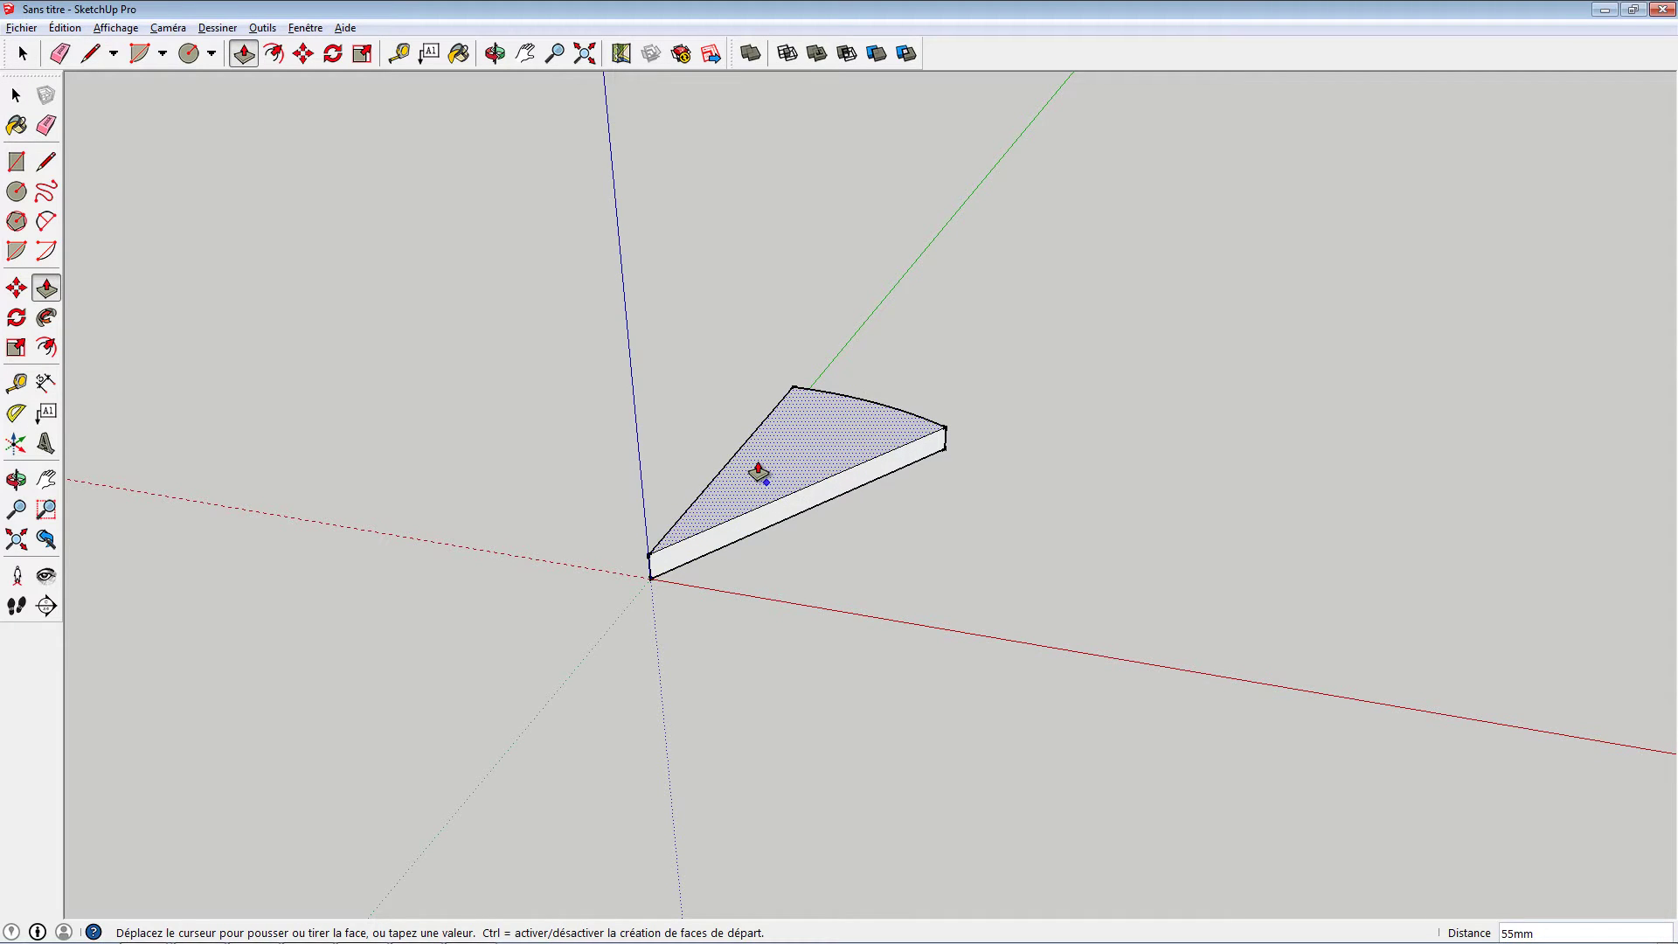
{"action": "left_click", "coordinate": [757, 472]}
Select the entire wedge and move it up the blue axis by about 200 mm, keeping its tip above the origin.
{"action": "middle_click_drag", "start_coordinate": [734, 536], "coordinate": [653, 579]}
{"action": "triple_click", "coordinate": [679, 612]}
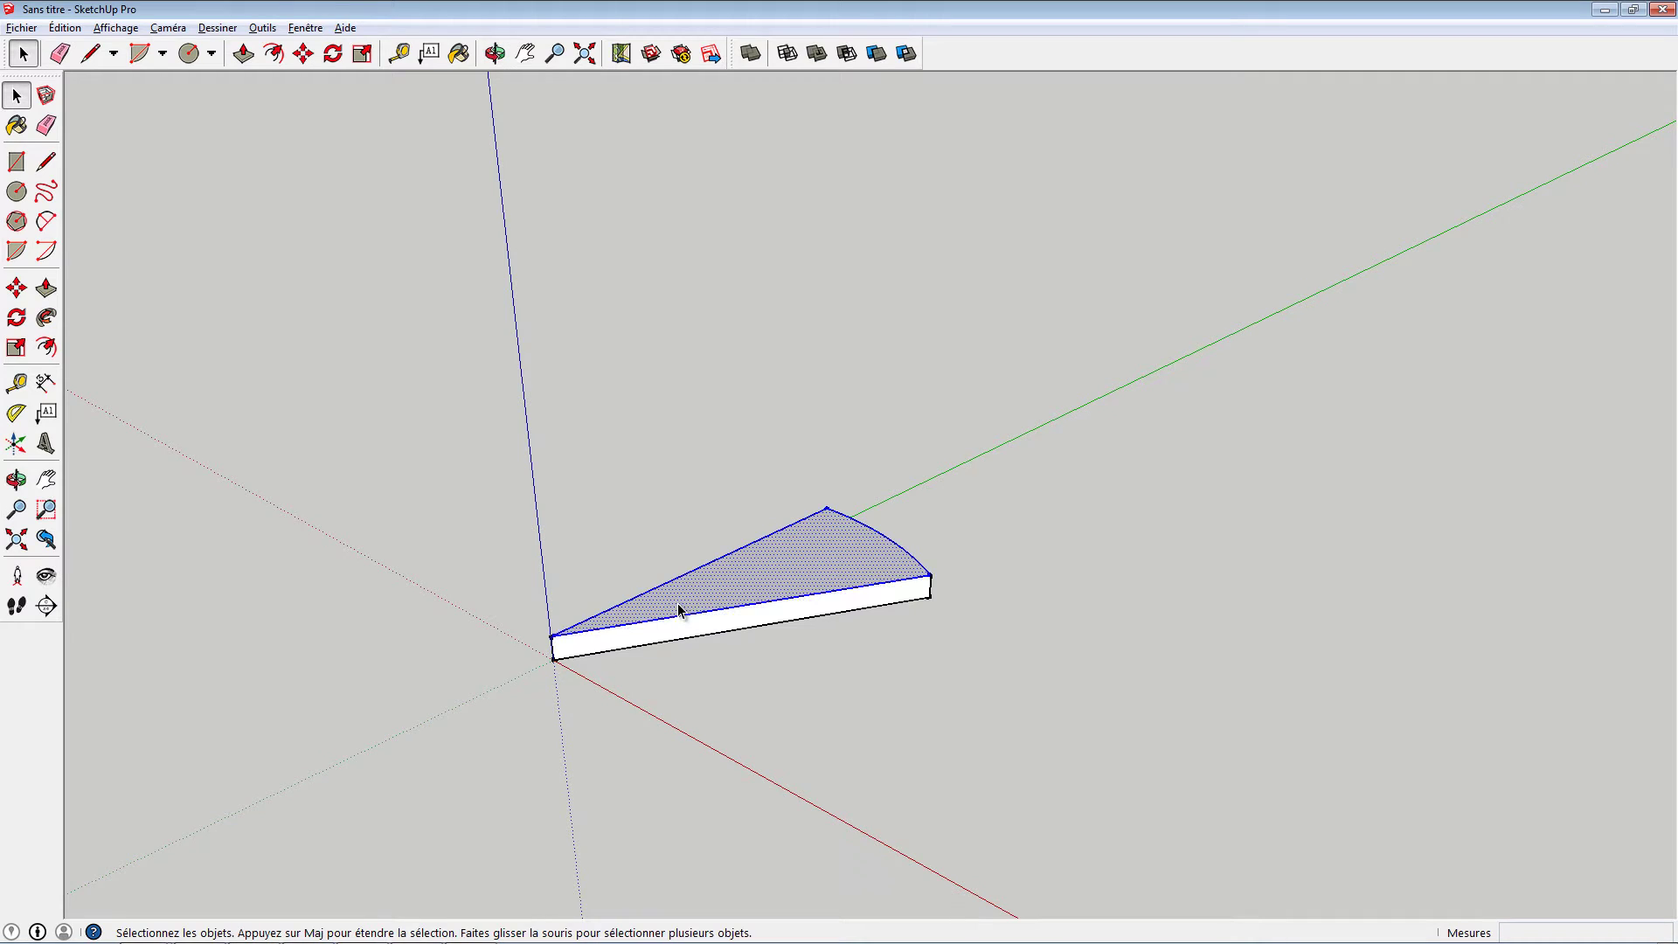
{"action": "key", "text": "m"}
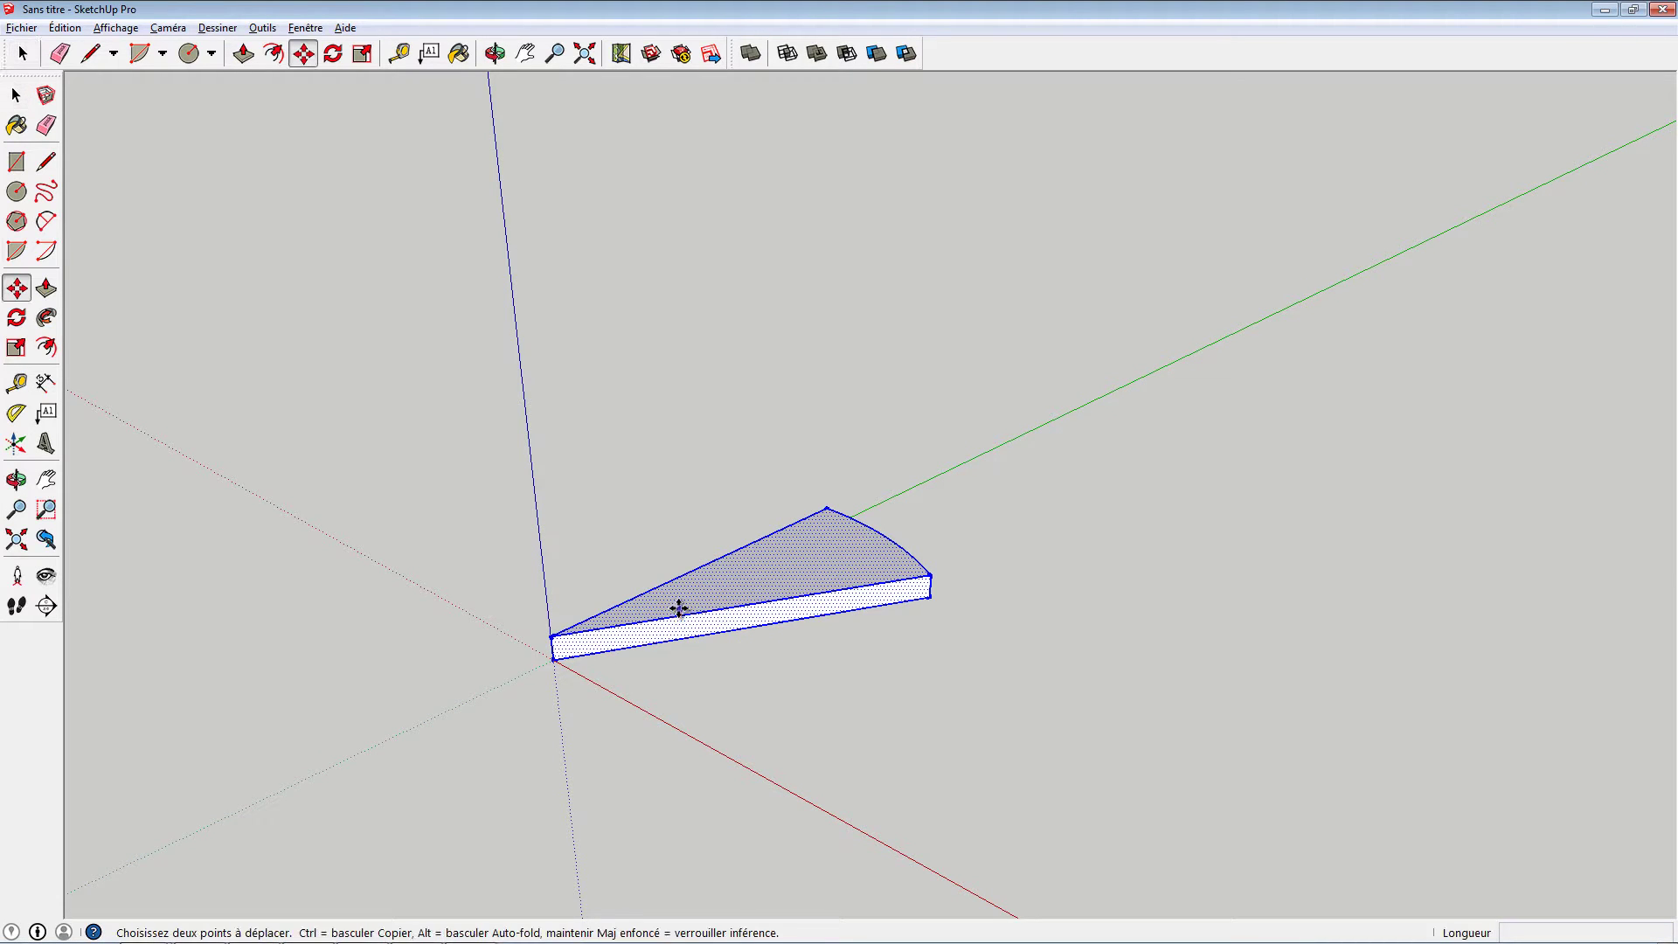
{"action": "left_click", "coordinate": [695, 593]}
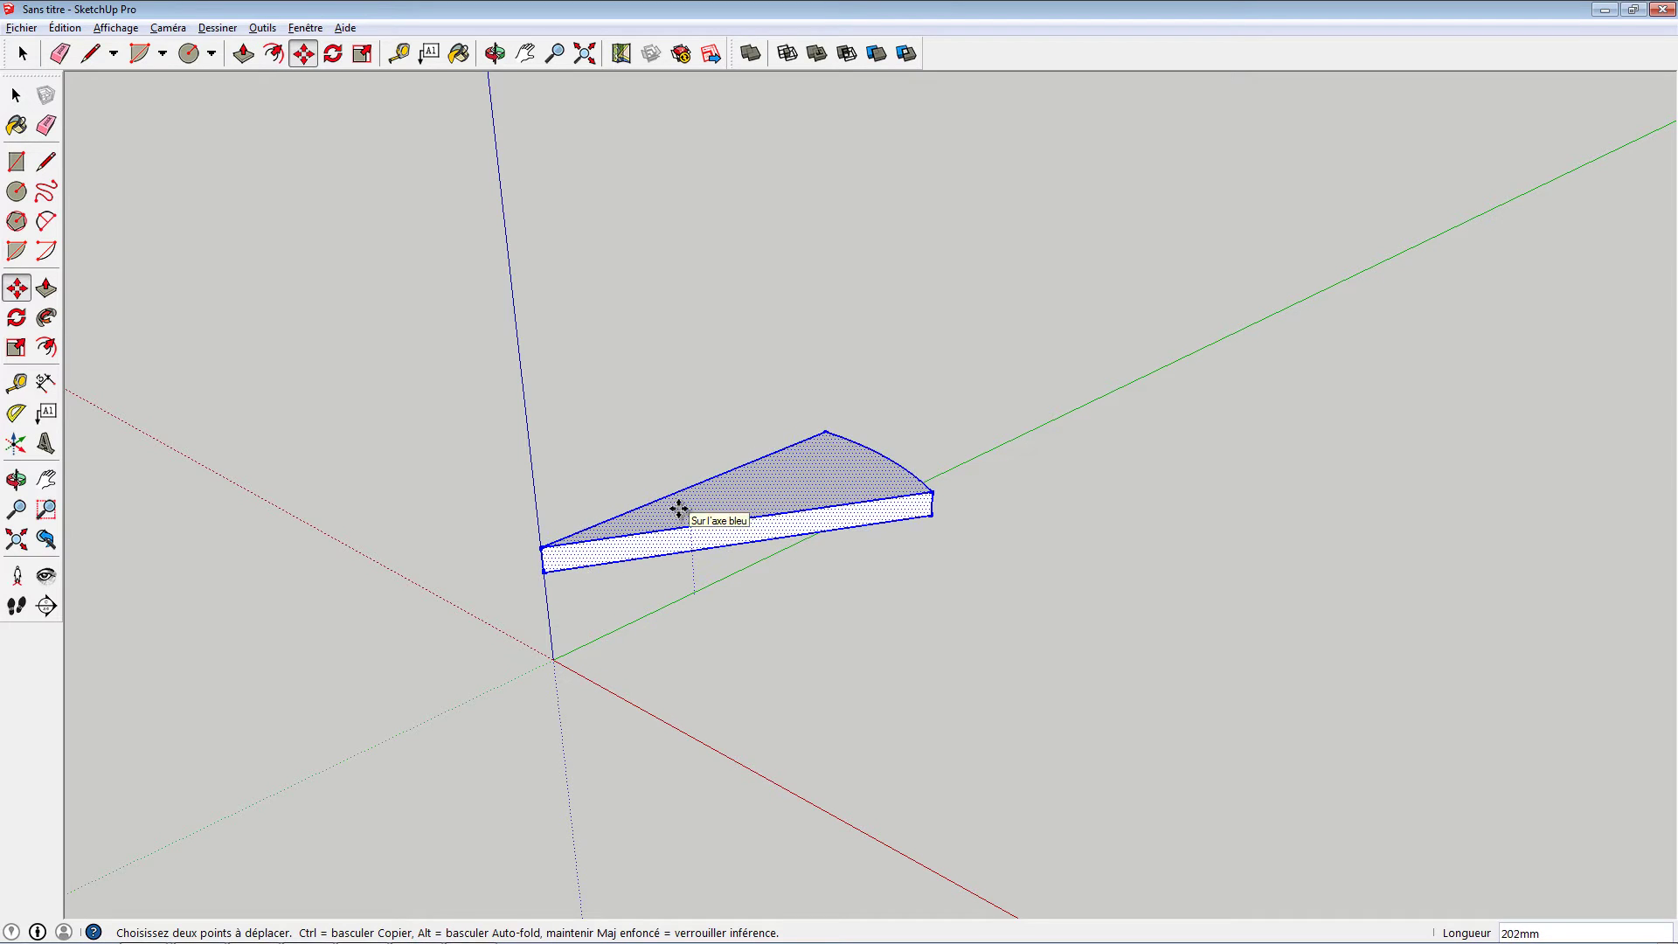
{"action": "left_click", "coordinate": [677, 514]}
{"action": "middle_click_drag", "start_coordinate": [618, 573], "coordinate": [737, 603]}
{"action": "left_click", "coordinate": [485, 627]}
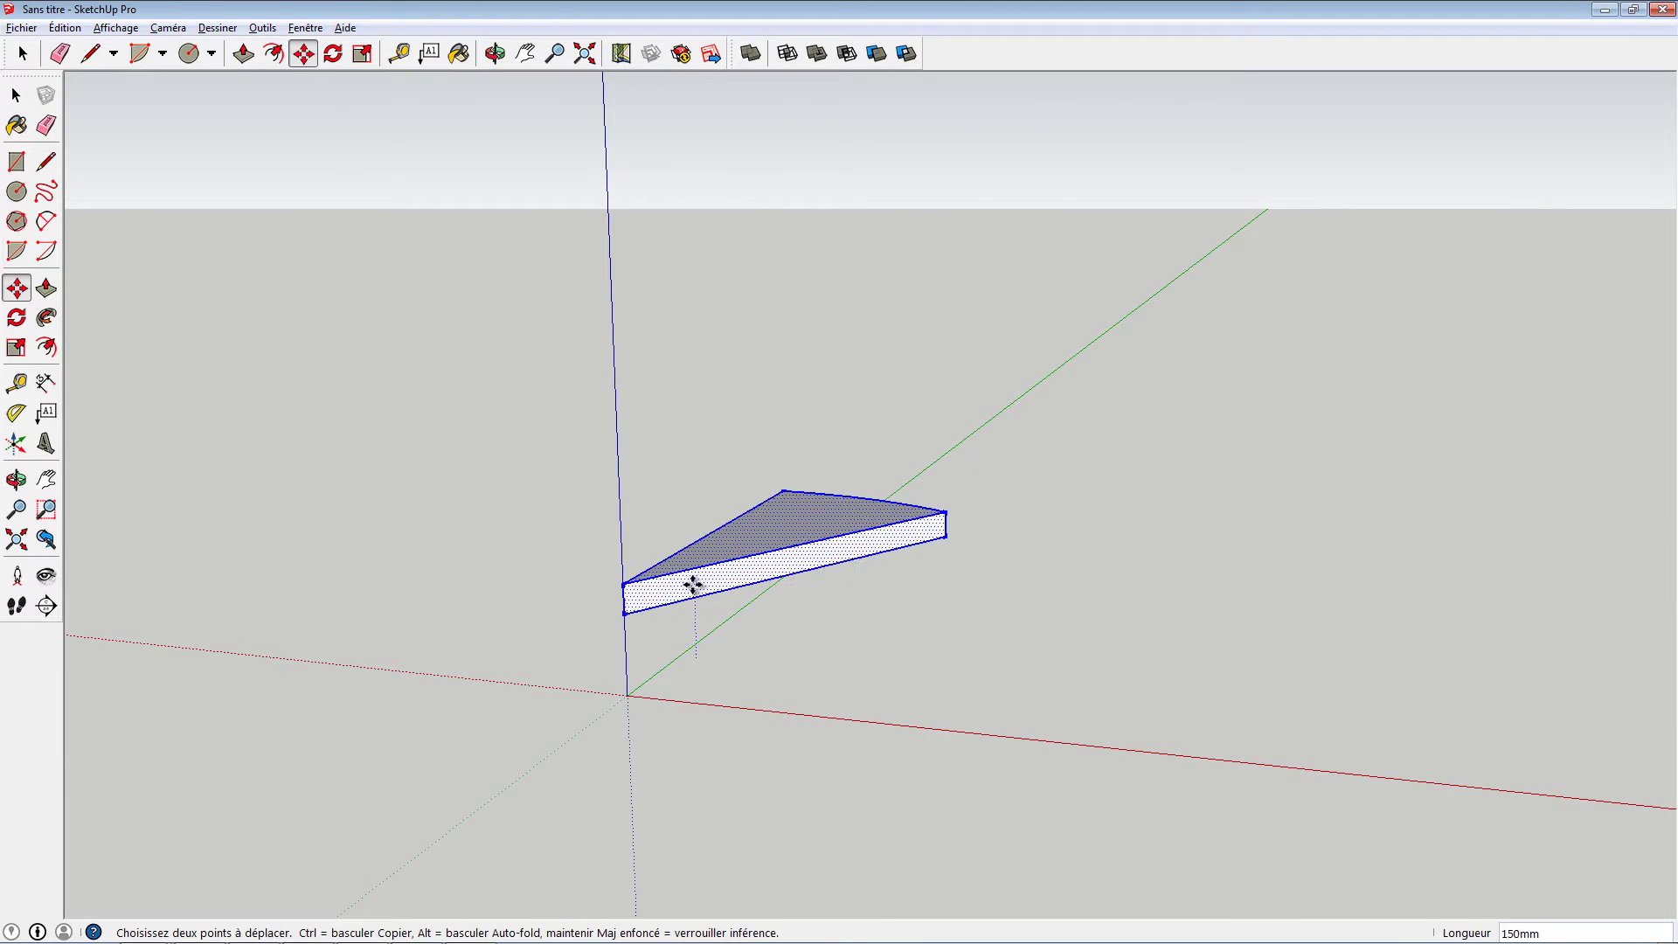
{"action": "left_click", "coordinate": [689, 551]}
Draw a circle with a radius of about 232 mm on the ground plane, centred on the origin.
{"action": "middle_click_drag", "start_coordinate": [682, 559], "coordinate": [494, 535]}
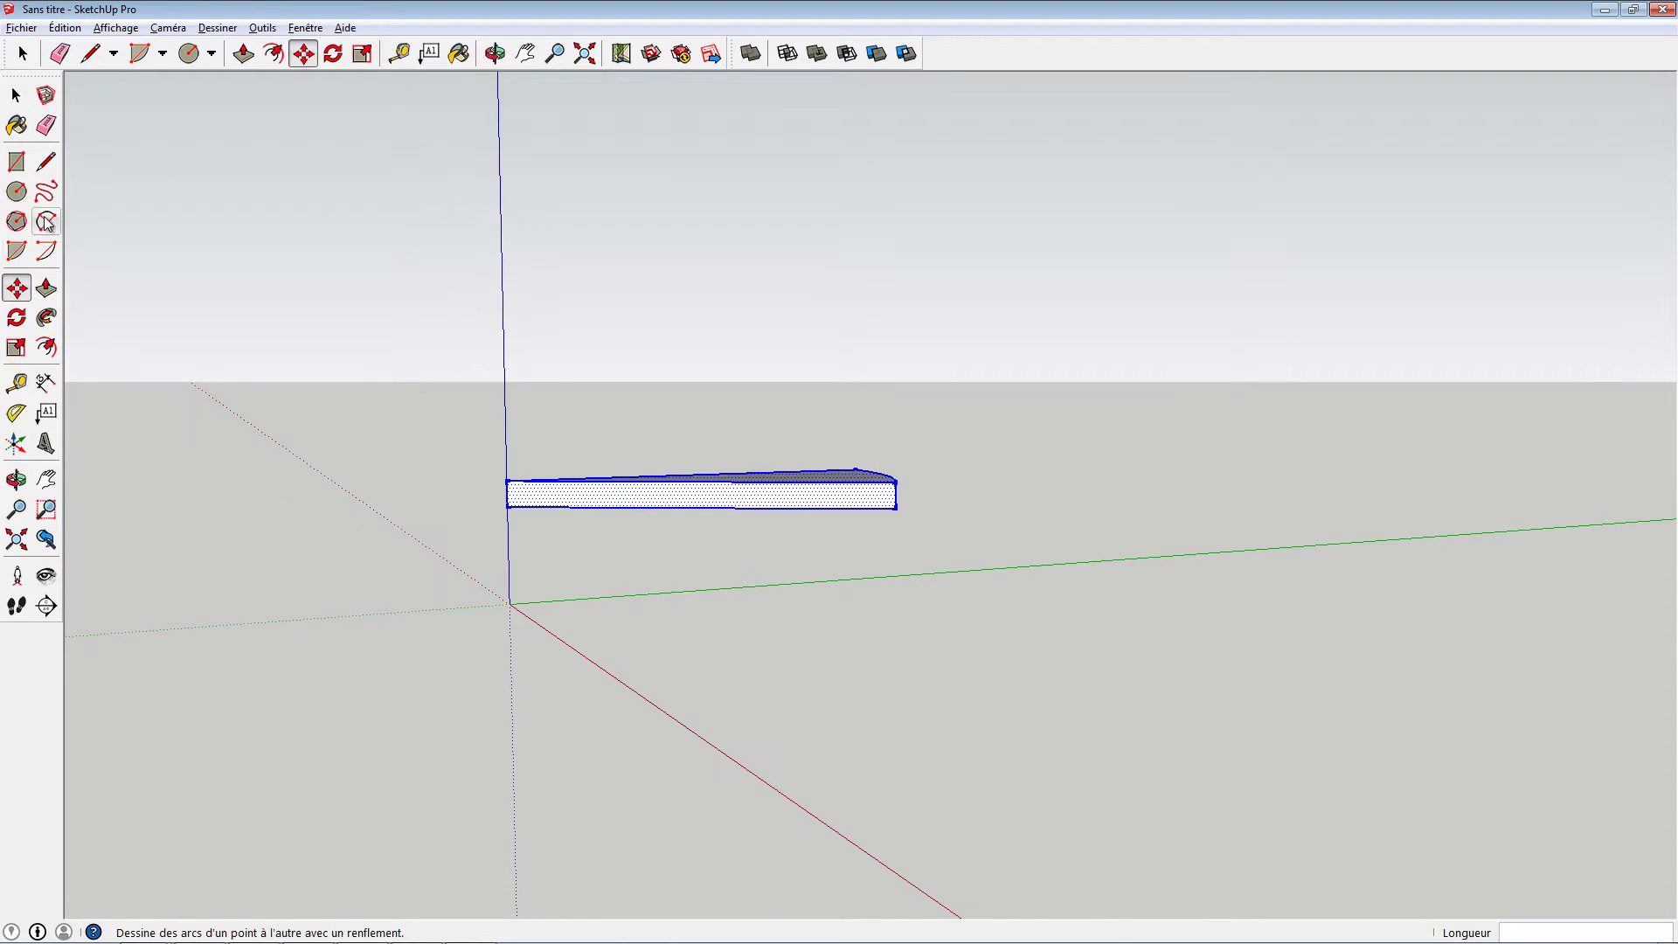
{"action": "left_click", "coordinate": [17, 192]}
{"action": "middle_click_drag", "start_coordinate": [419, 490], "coordinate": [790, 678]}
{"action": "left_click", "coordinate": [783, 677]}
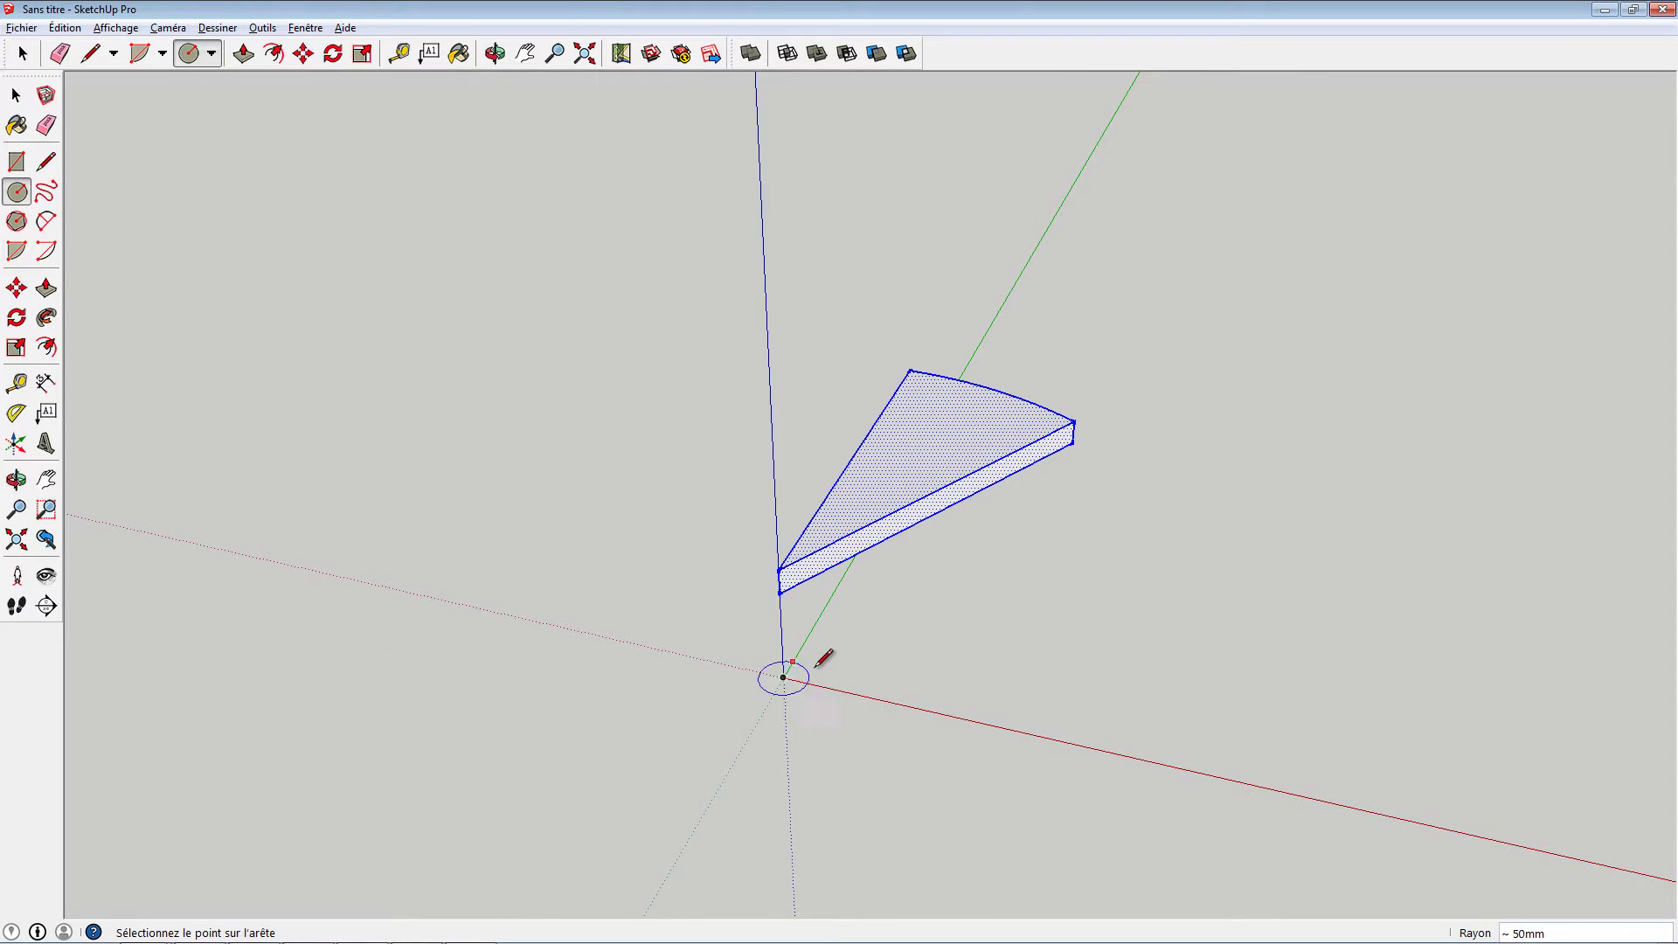
{"action": "left_click", "coordinate": [889, 639]}
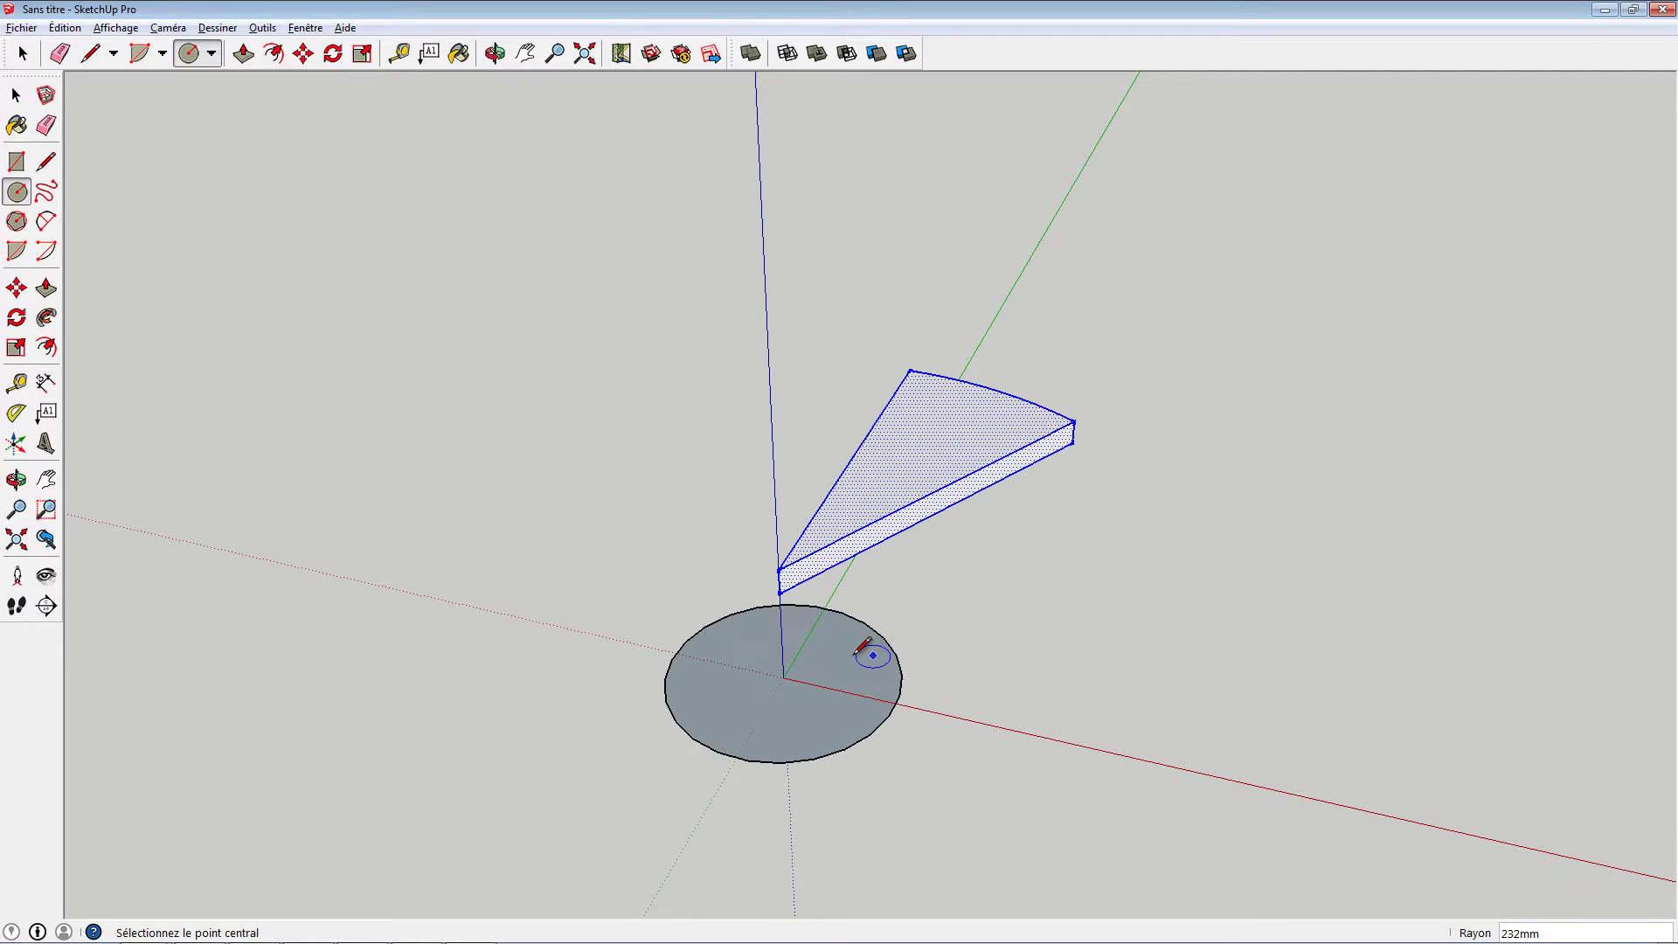
Push/Pull the circle upward 263 mm, level with the wedge's top face, to form the central core.
{"action": "middle_click_drag", "start_coordinate": [869, 652], "coordinate": [700, 611]}
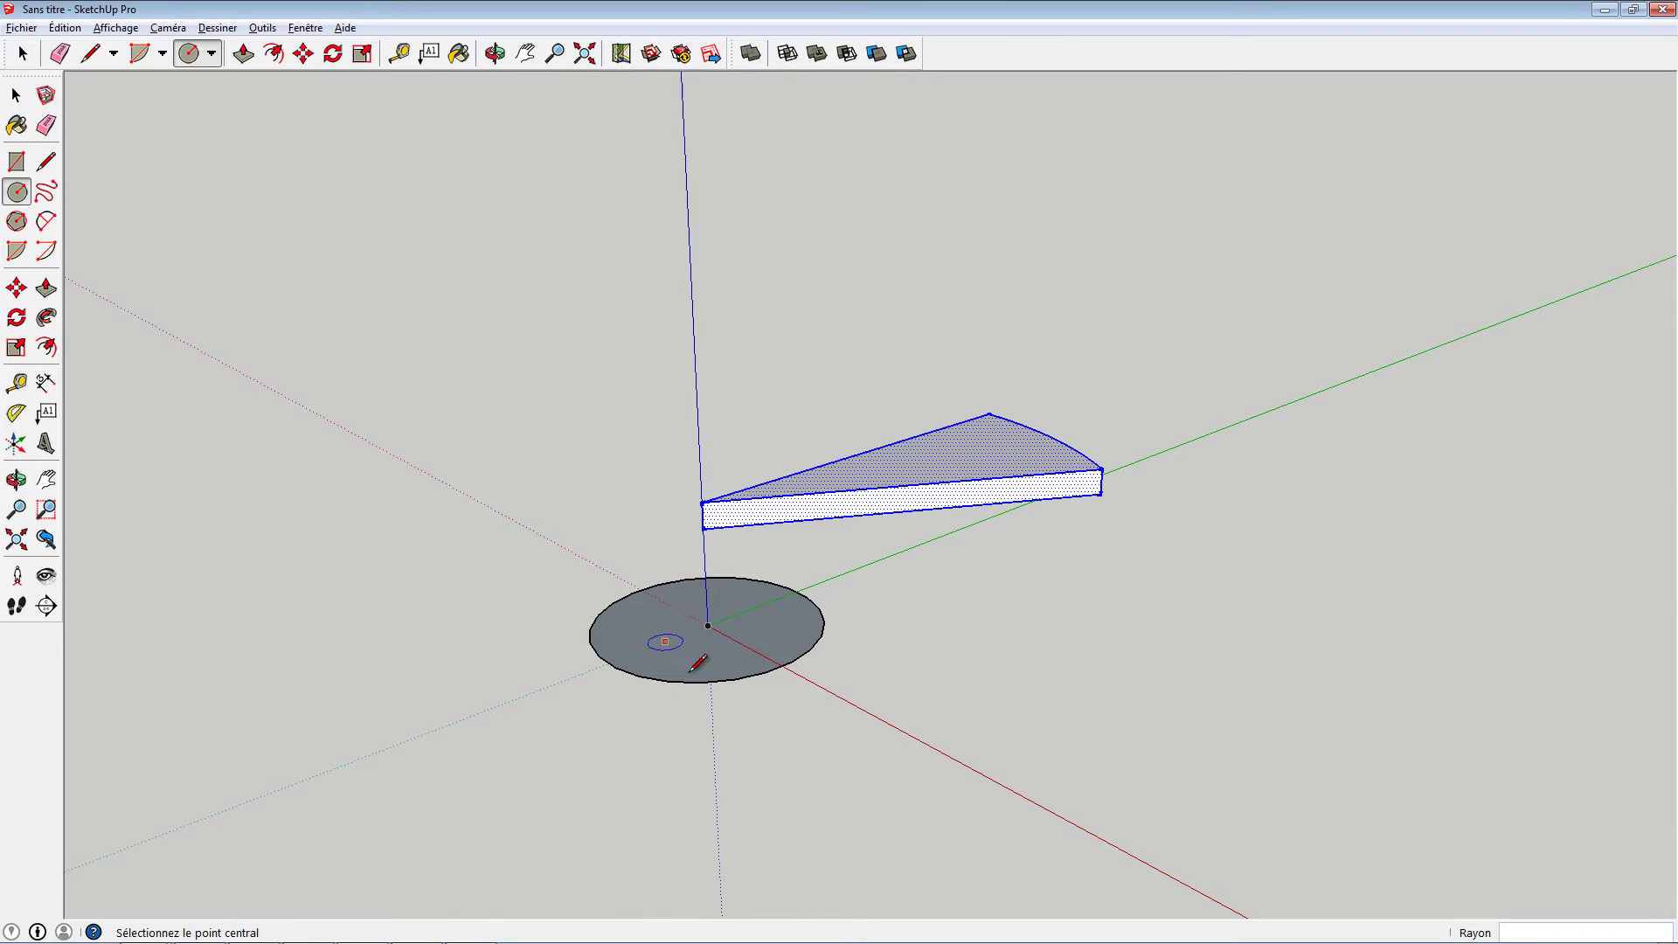
{"action": "key", "text": "space"}
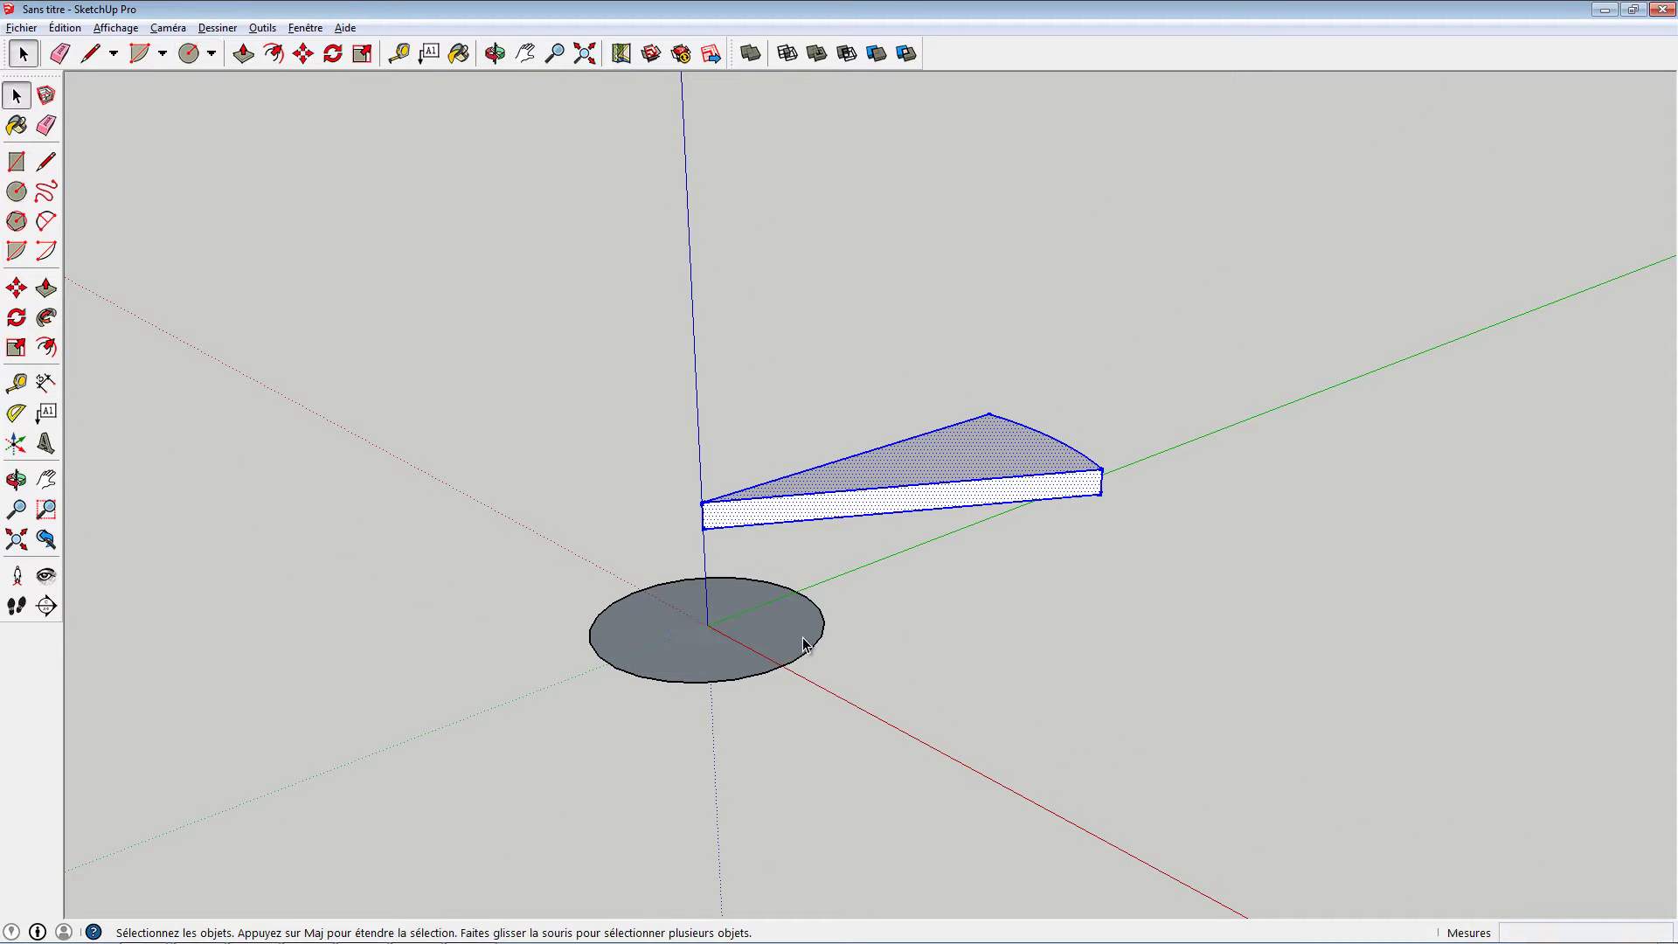
{"action": "left_click", "coordinate": [766, 671]}
{"action": "key", "text": "p"}
{"action": "left_click", "coordinate": [762, 666]}
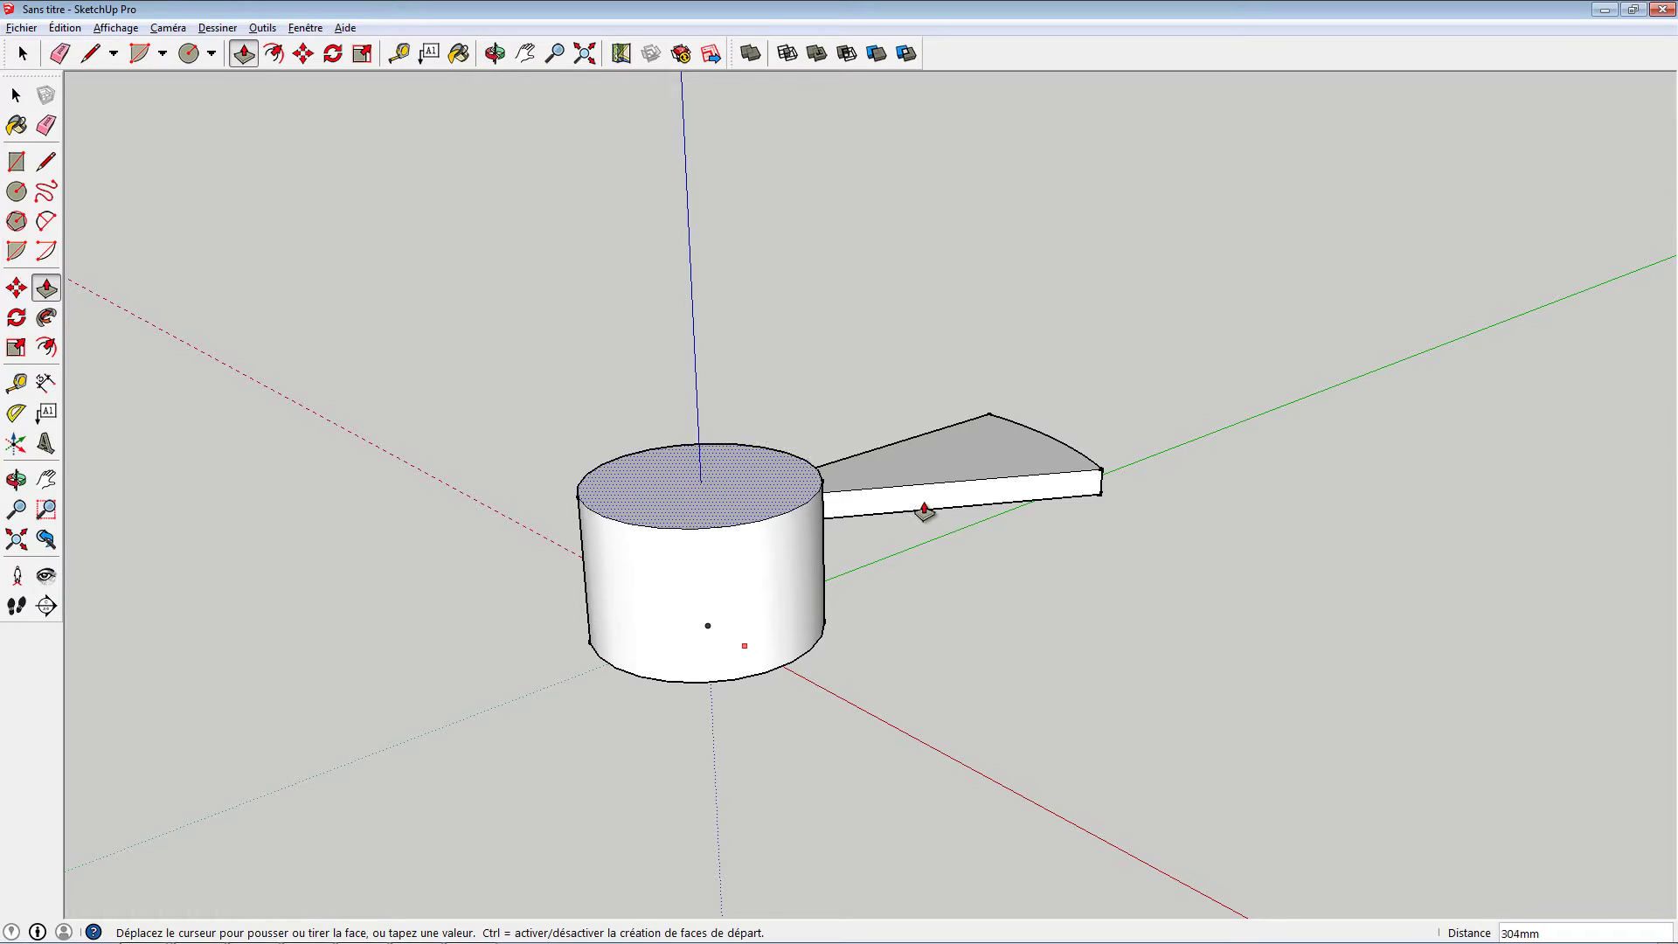
{"action": "left_click", "coordinate": [996, 452]}
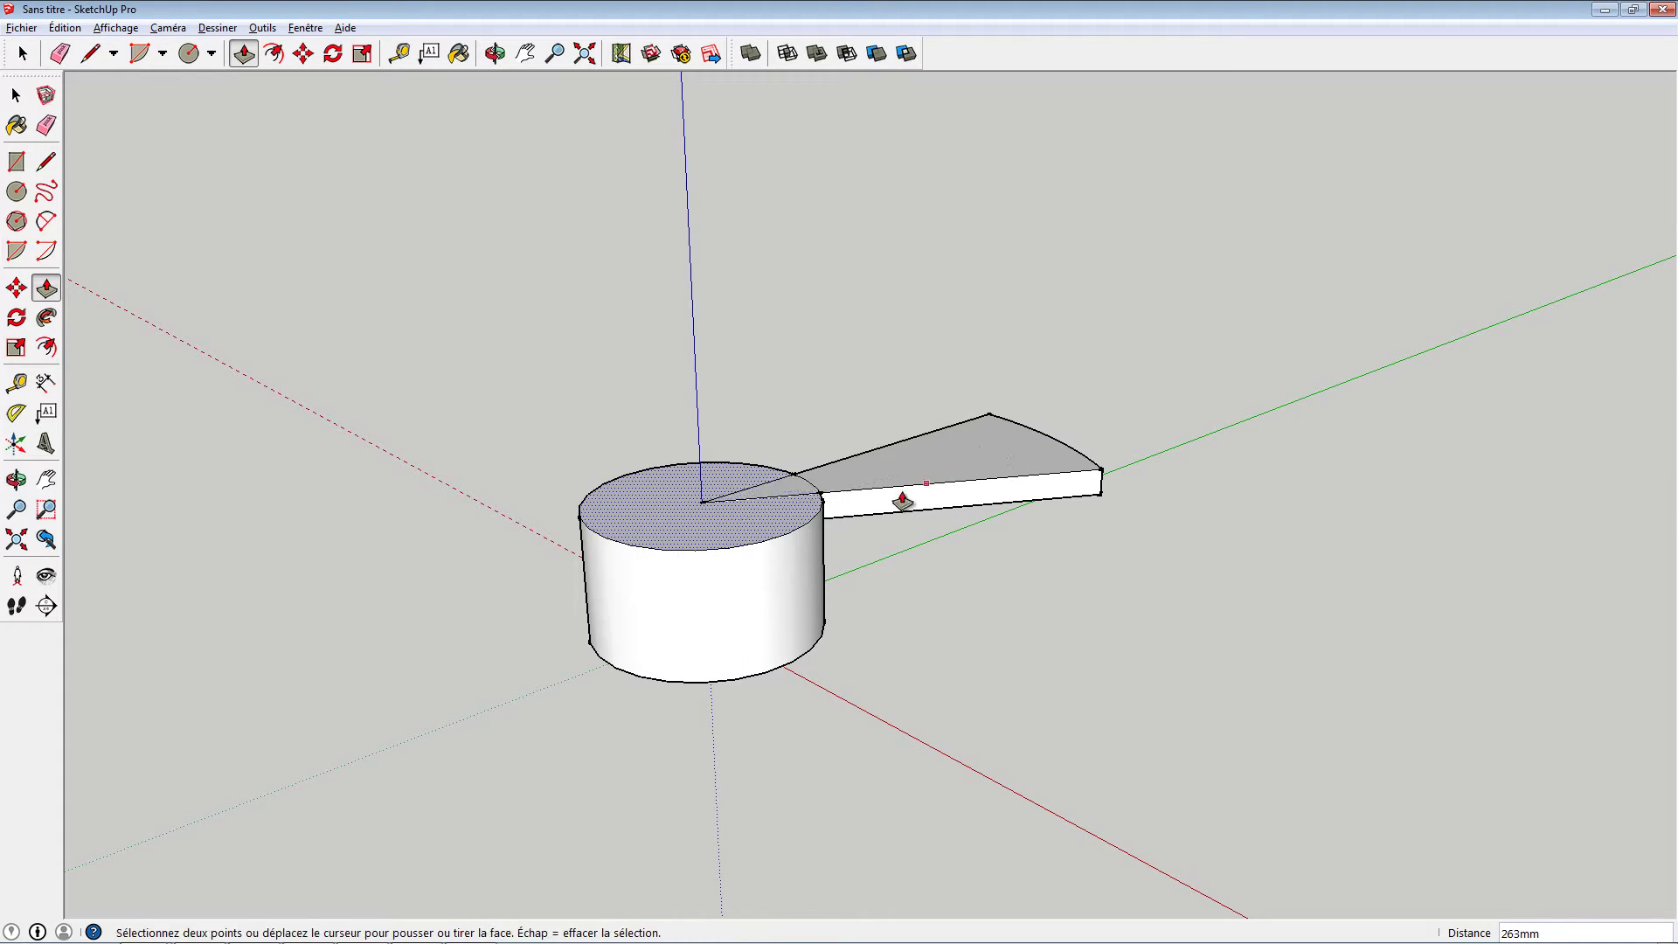
Select all the geometry connected to the cylinder and turn it into a component with the default settings.
{"action": "key", "text": "space"}
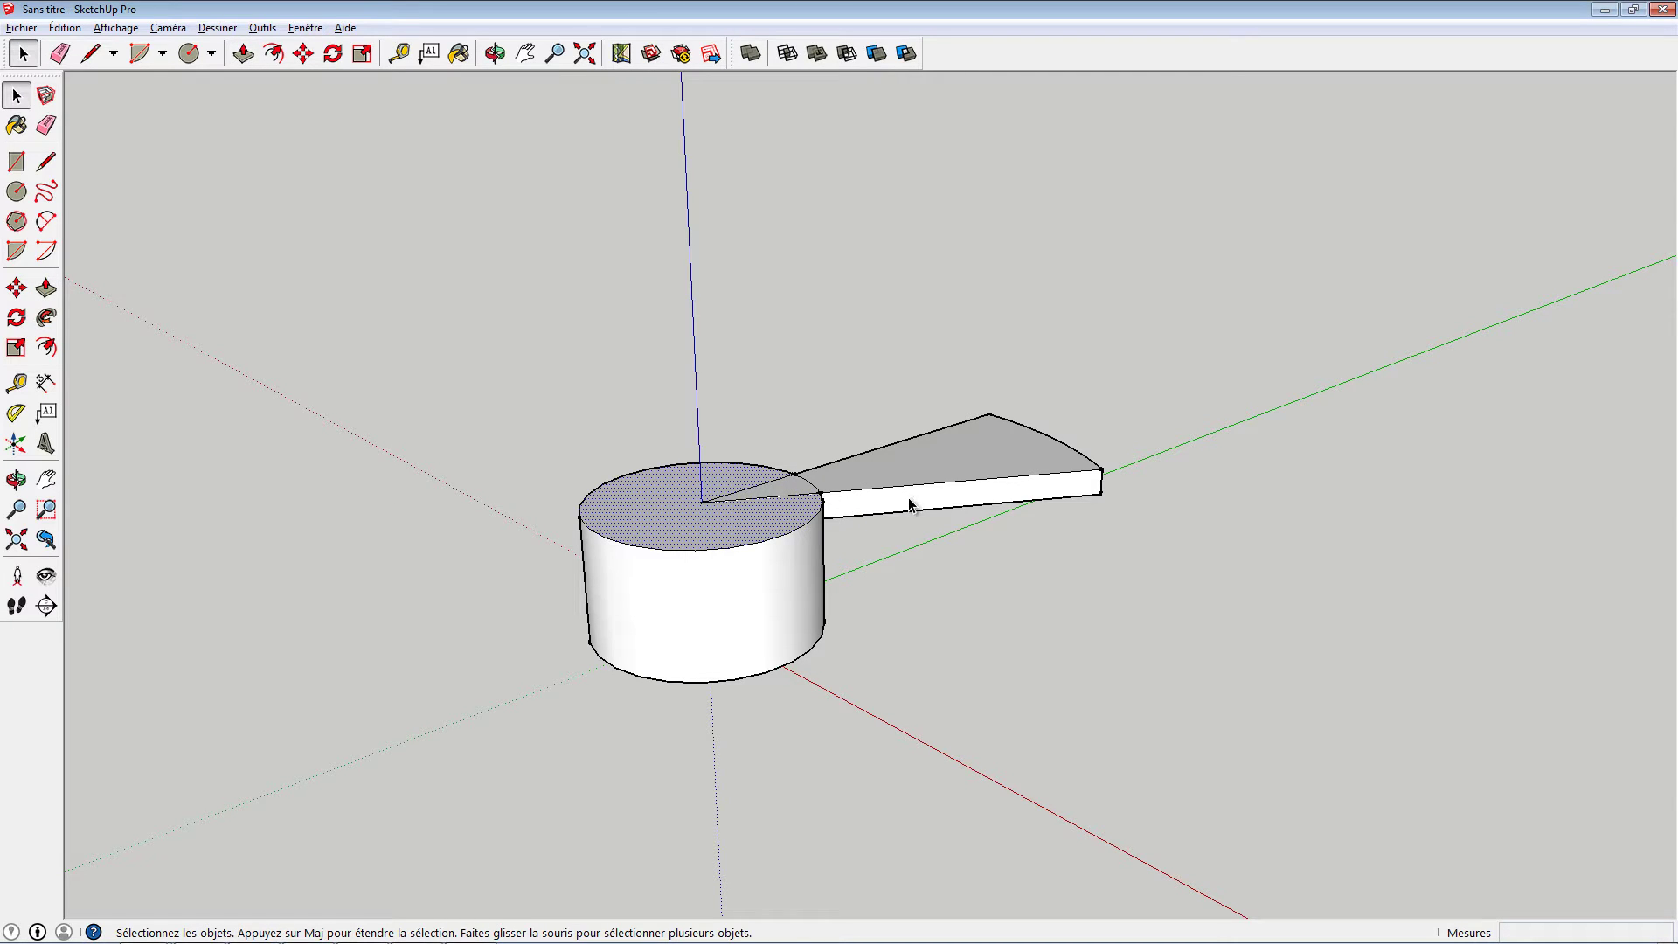
{"action": "right_click", "coordinate": [776, 579]}
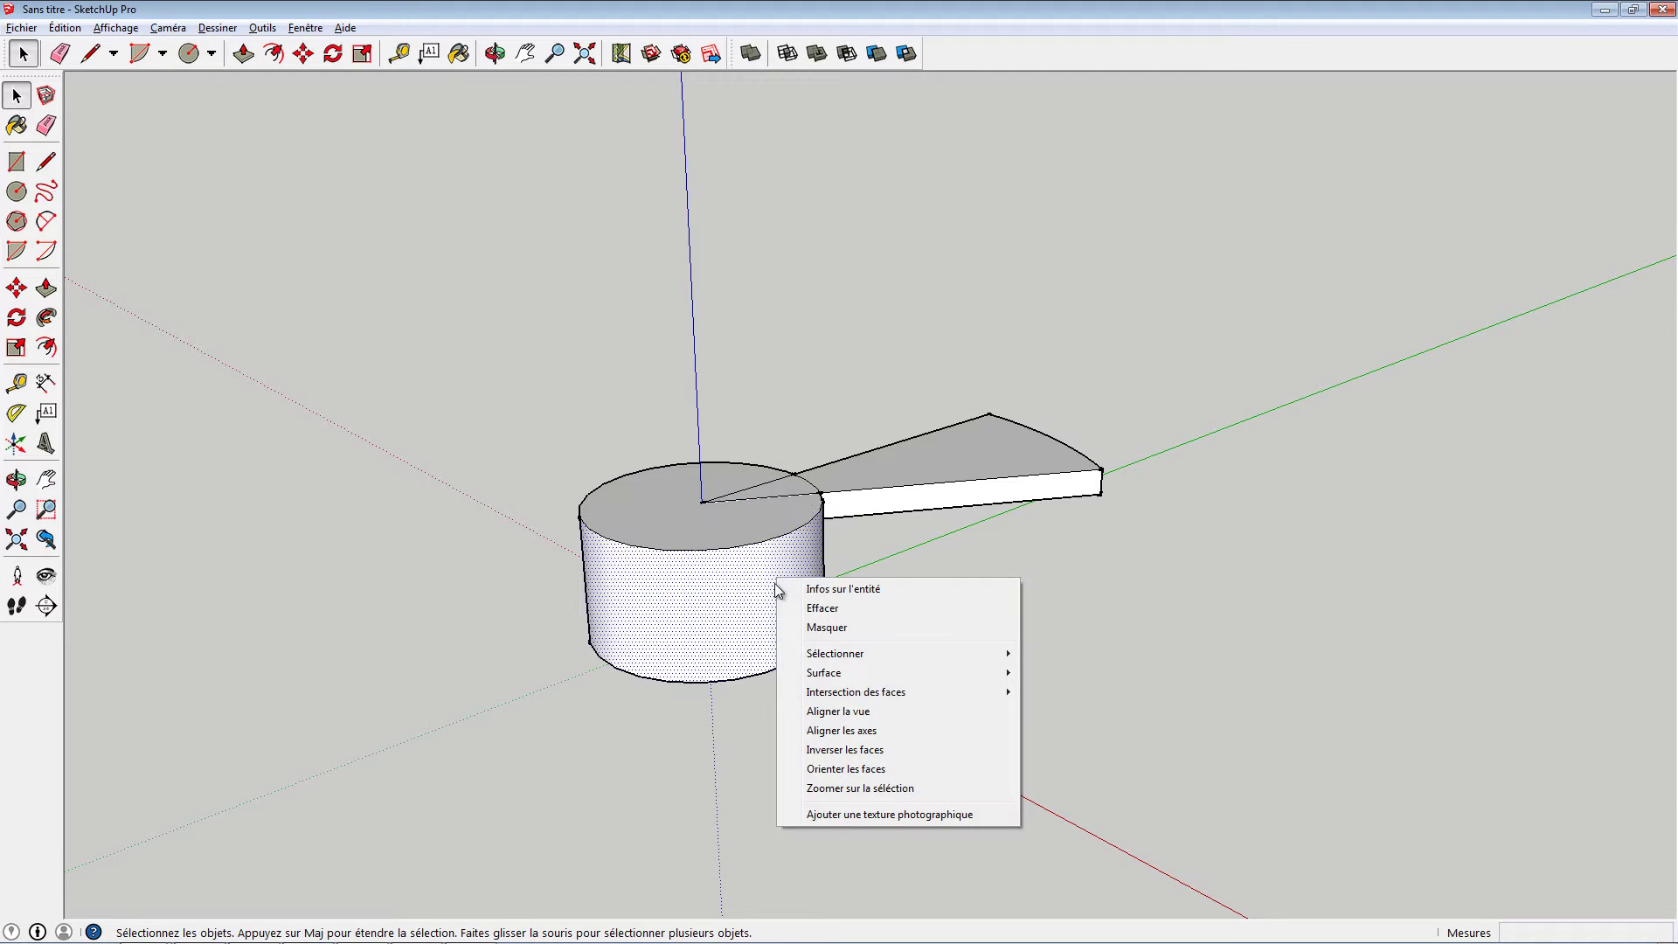
{"action": "mouse_move", "coordinate": [813, 659]}
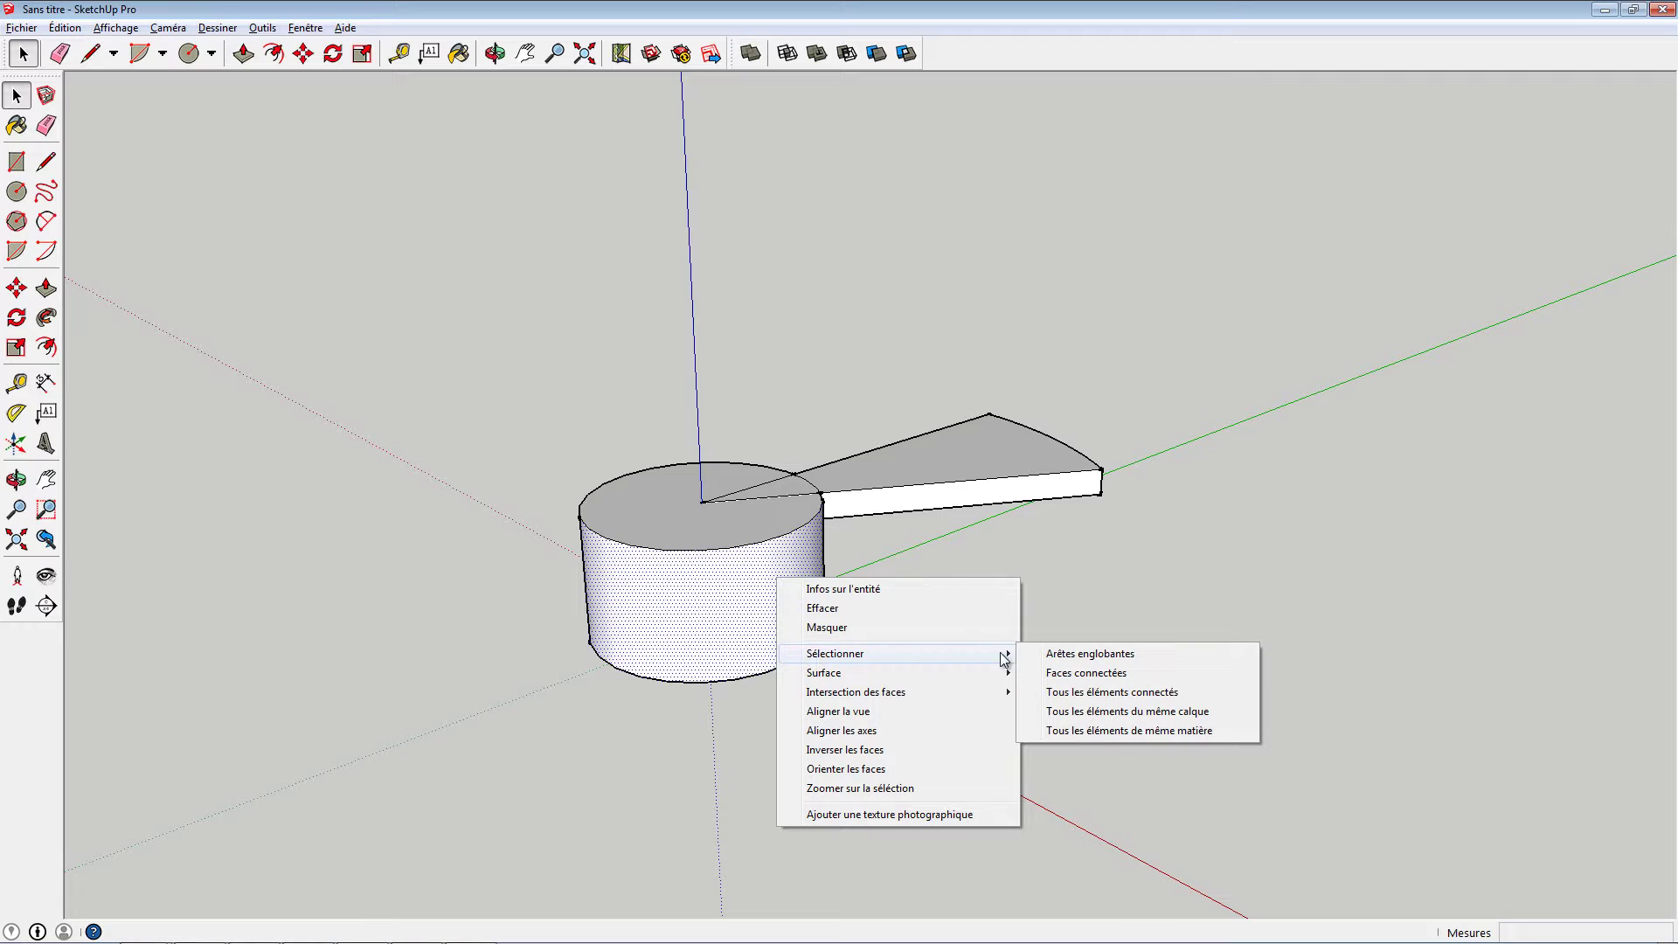
{"action": "left_click", "coordinate": [1167, 691]}
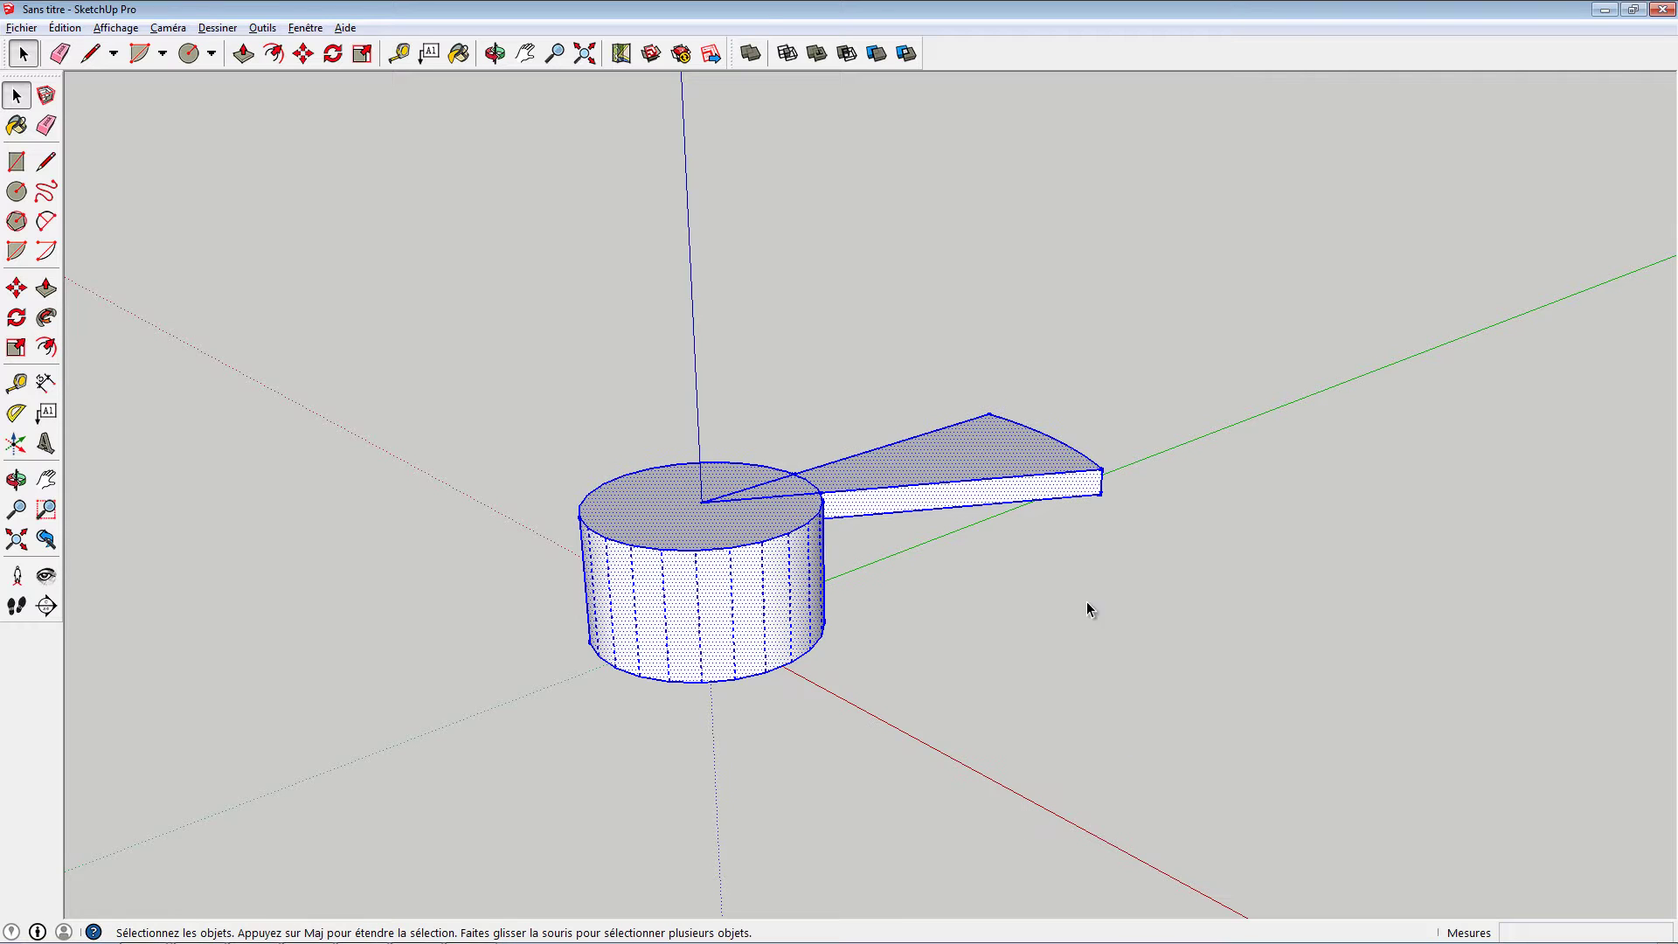
{"action": "right_click", "coordinate": [783, 575]}
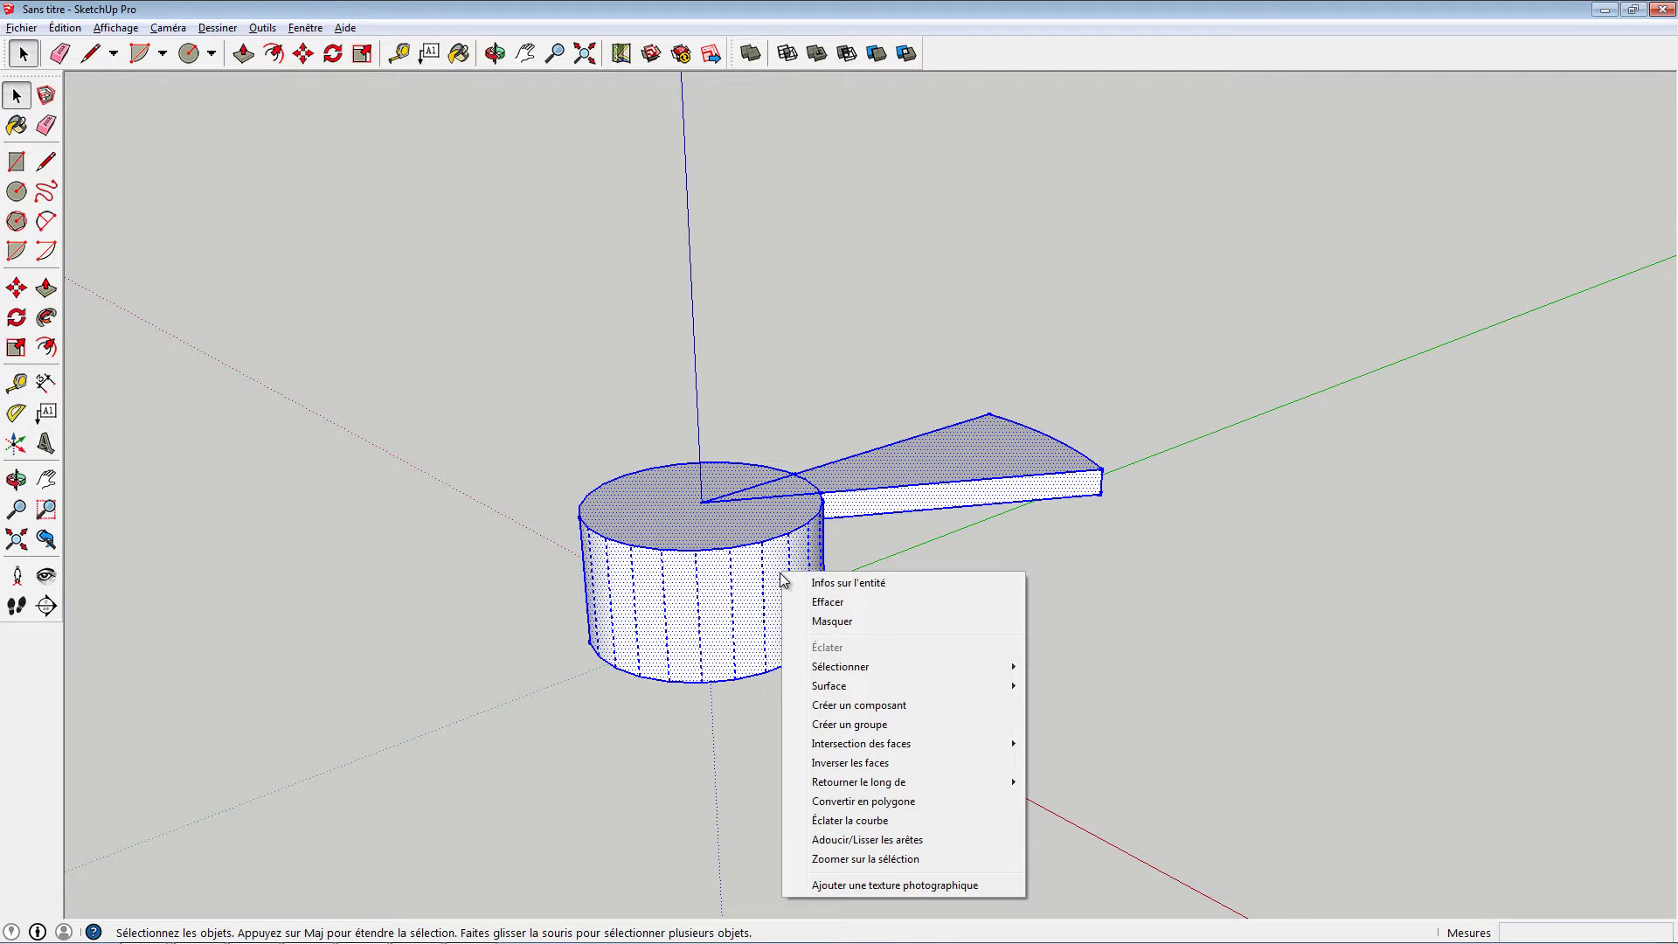
{"action": "left_click", "coordinate": [828, 708]}
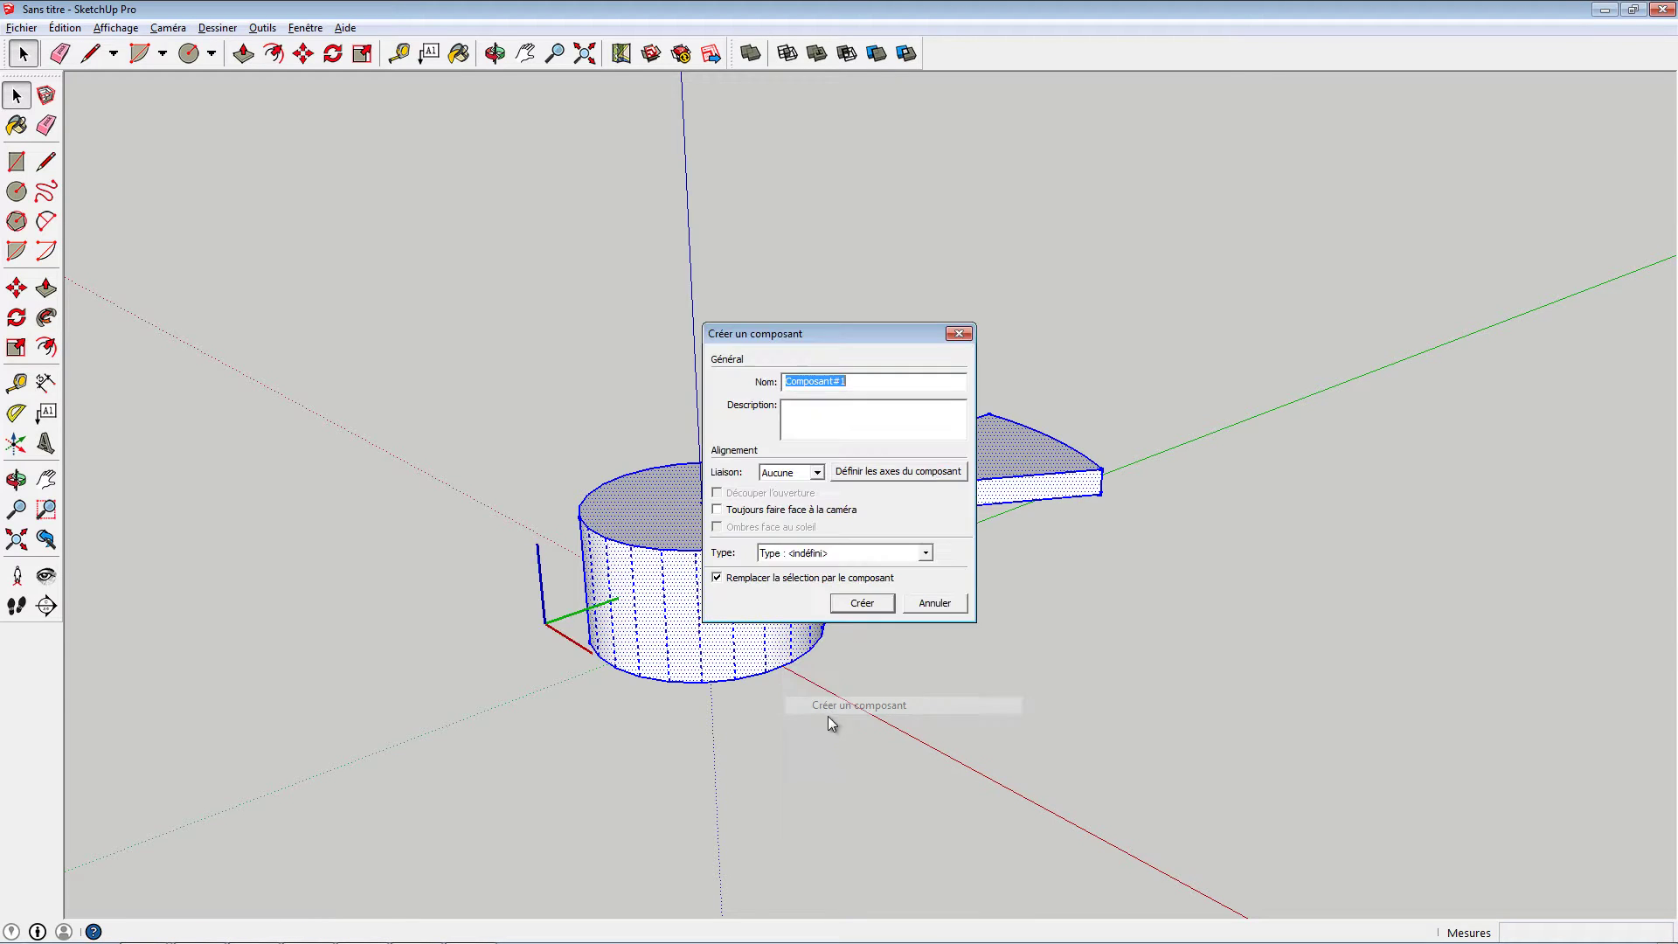
{"action": "left_click", "coordinate": [862, 604]}
{"action": "left_click", "coordinate": [836, 774]}
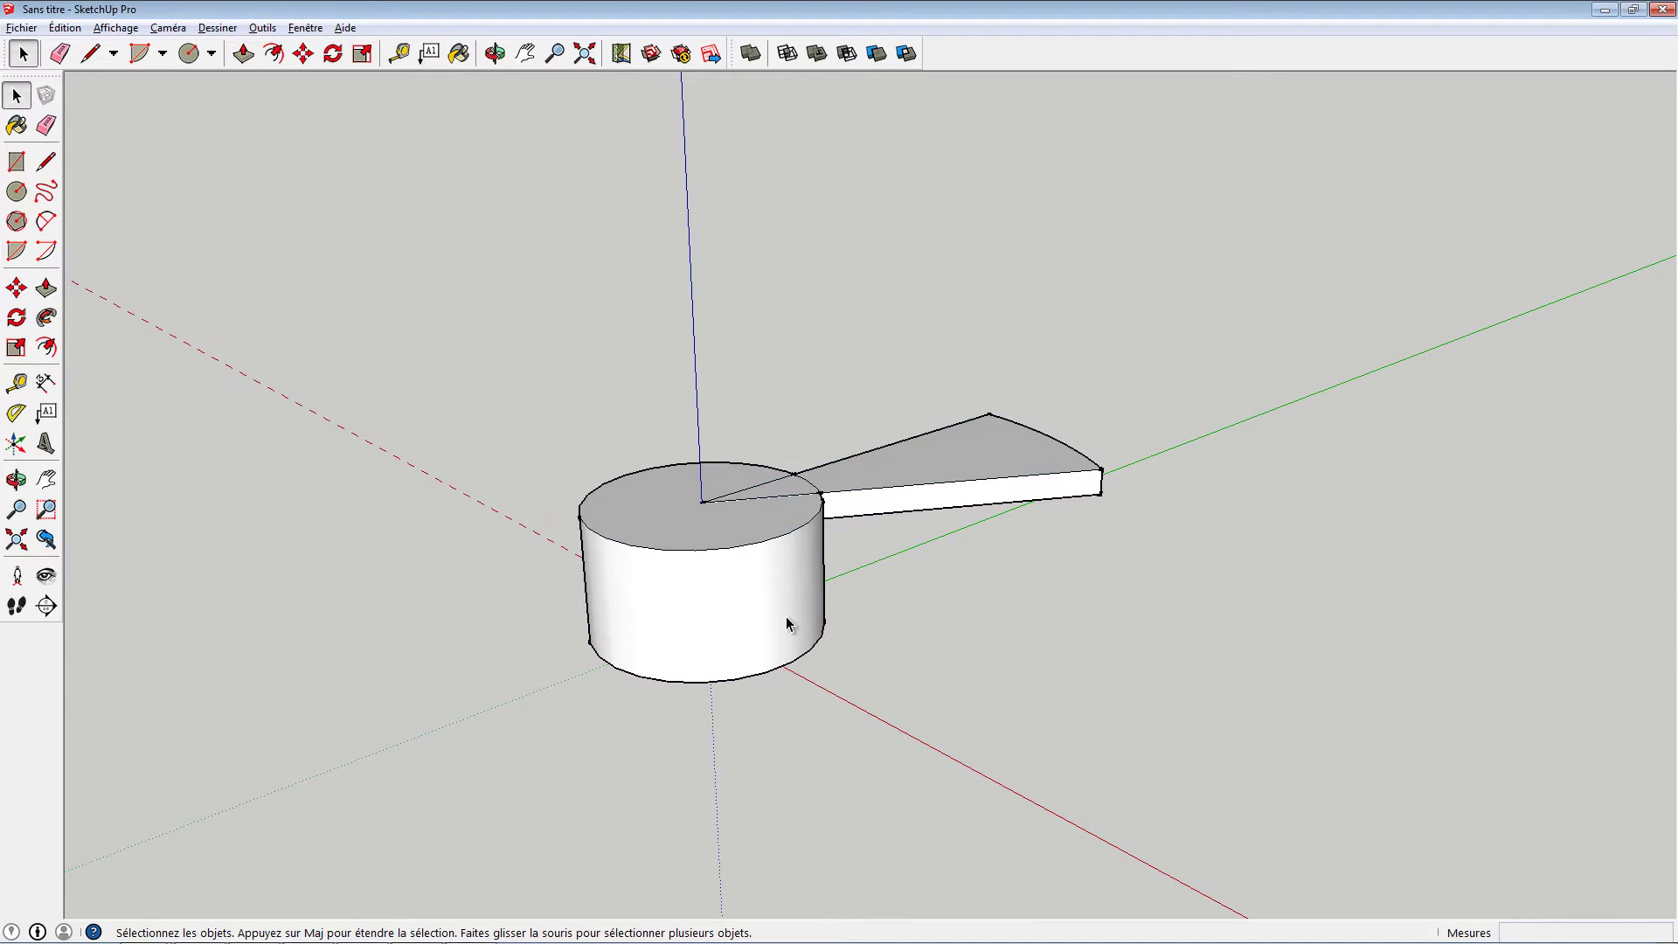
Select the cylinder-and-wedge component and examine it from several viewpoints, at a wider zoom.
{"action": "left_click", "coordinate": [785, 616]}
{"action": "middle_click_drag", "start_coordinate": [849, 605], "coordinate": [694, 572]}
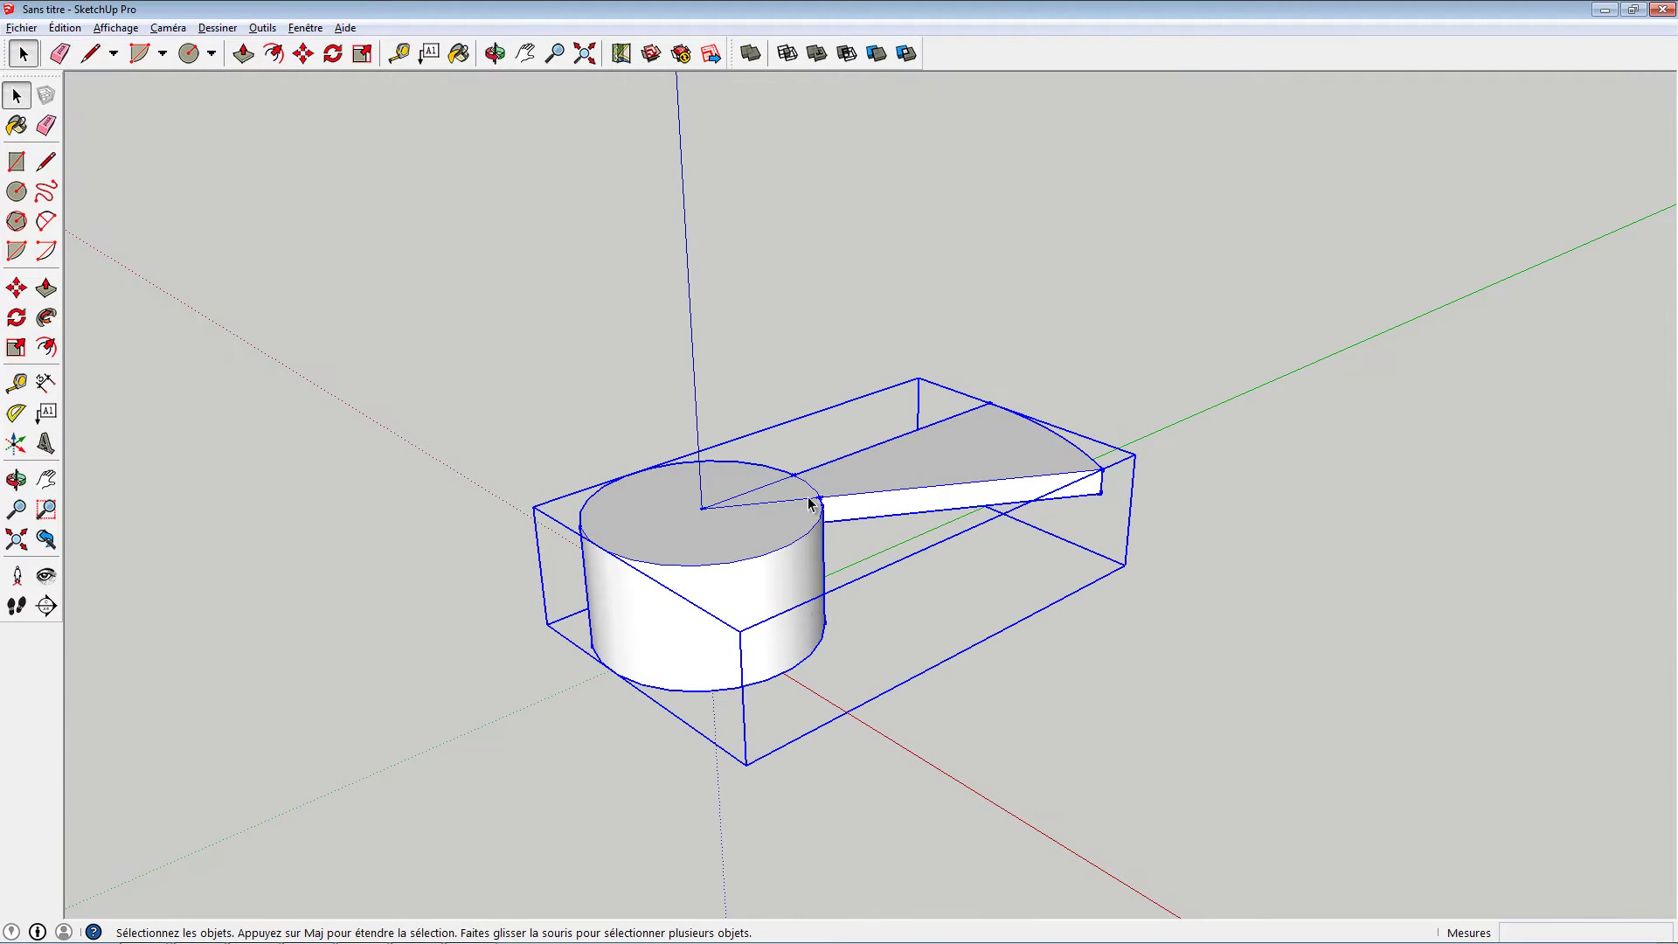
{"action": "middle_click_drag", "start_coordinate": [809, 503], "coordinate": [768, 516]}
{"action": "scroll", "coordinate": [768, 516], "scroll_direction": "down", "scroll_amount": 3}
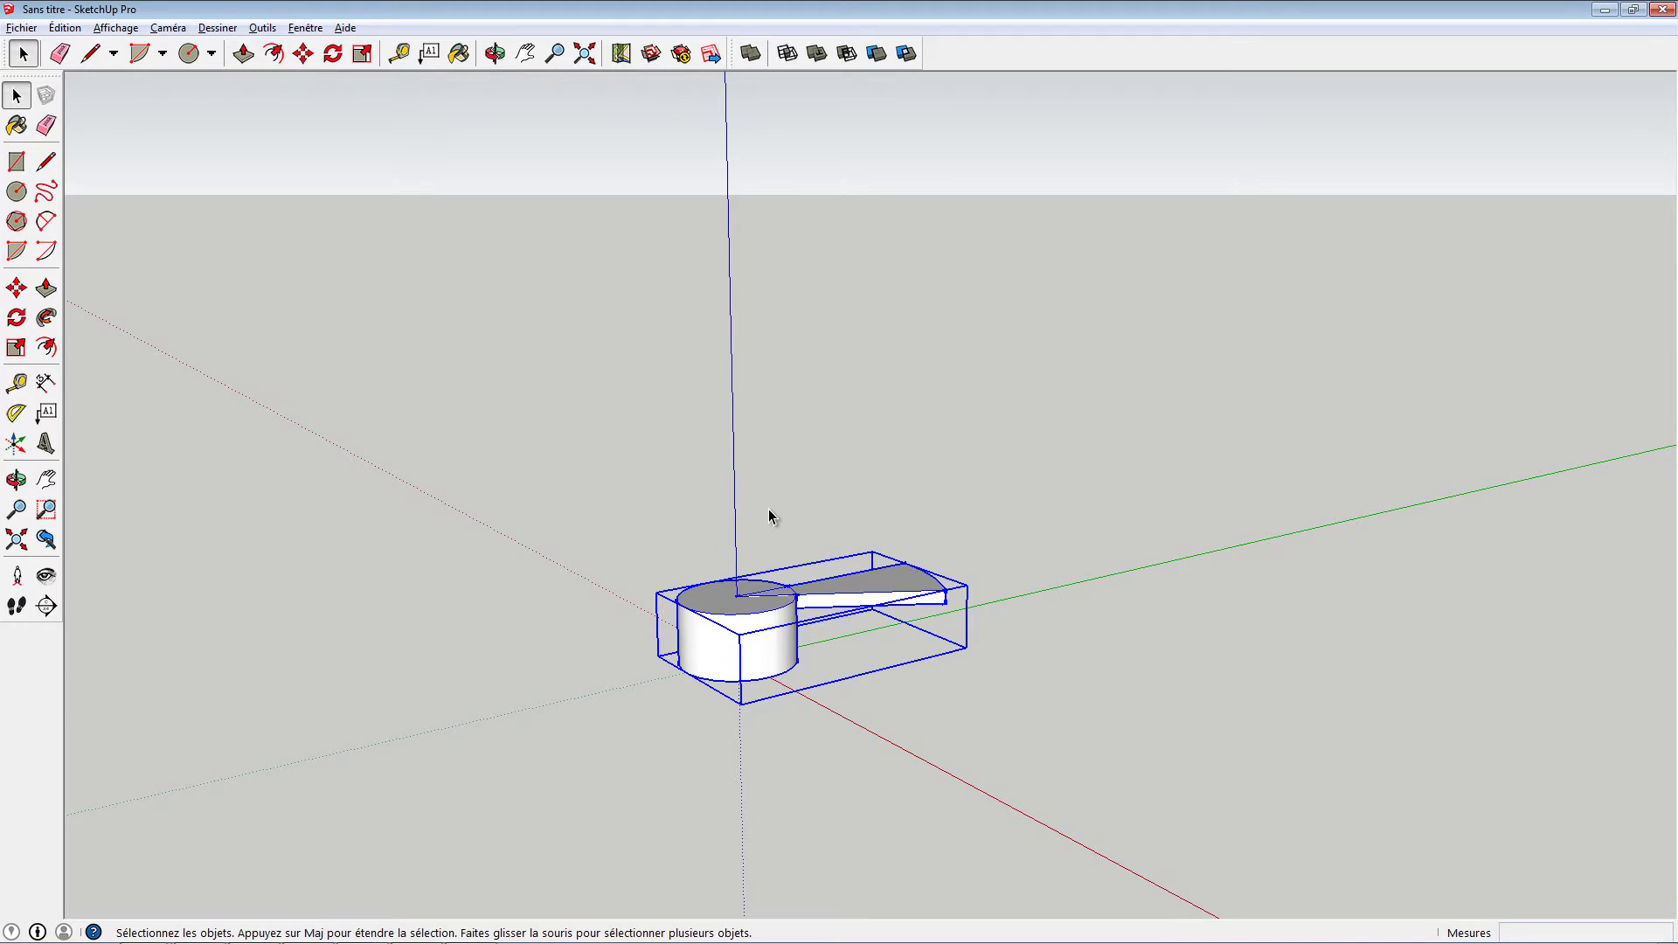
{"action": "scroll", "coordinate": [768, 516], "scroll_direction": "up", "scroll_amount": 1}
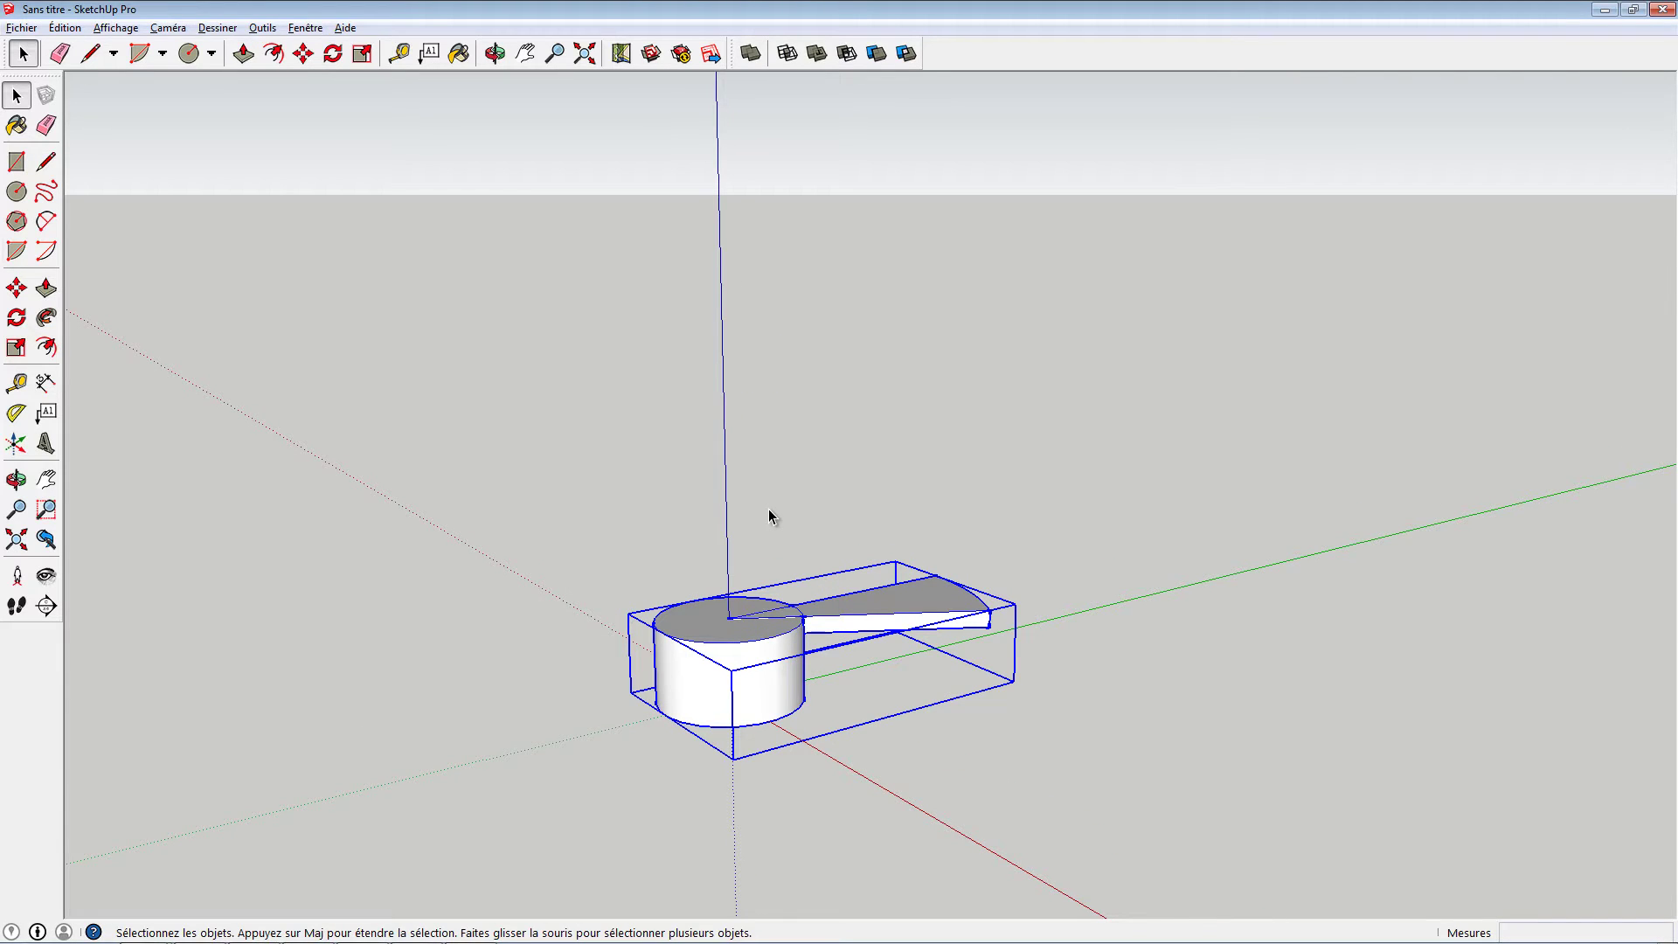
{"action": "middle_click_drag", "start_coordinate": [768, 515], "coordinate": [868, 680]}
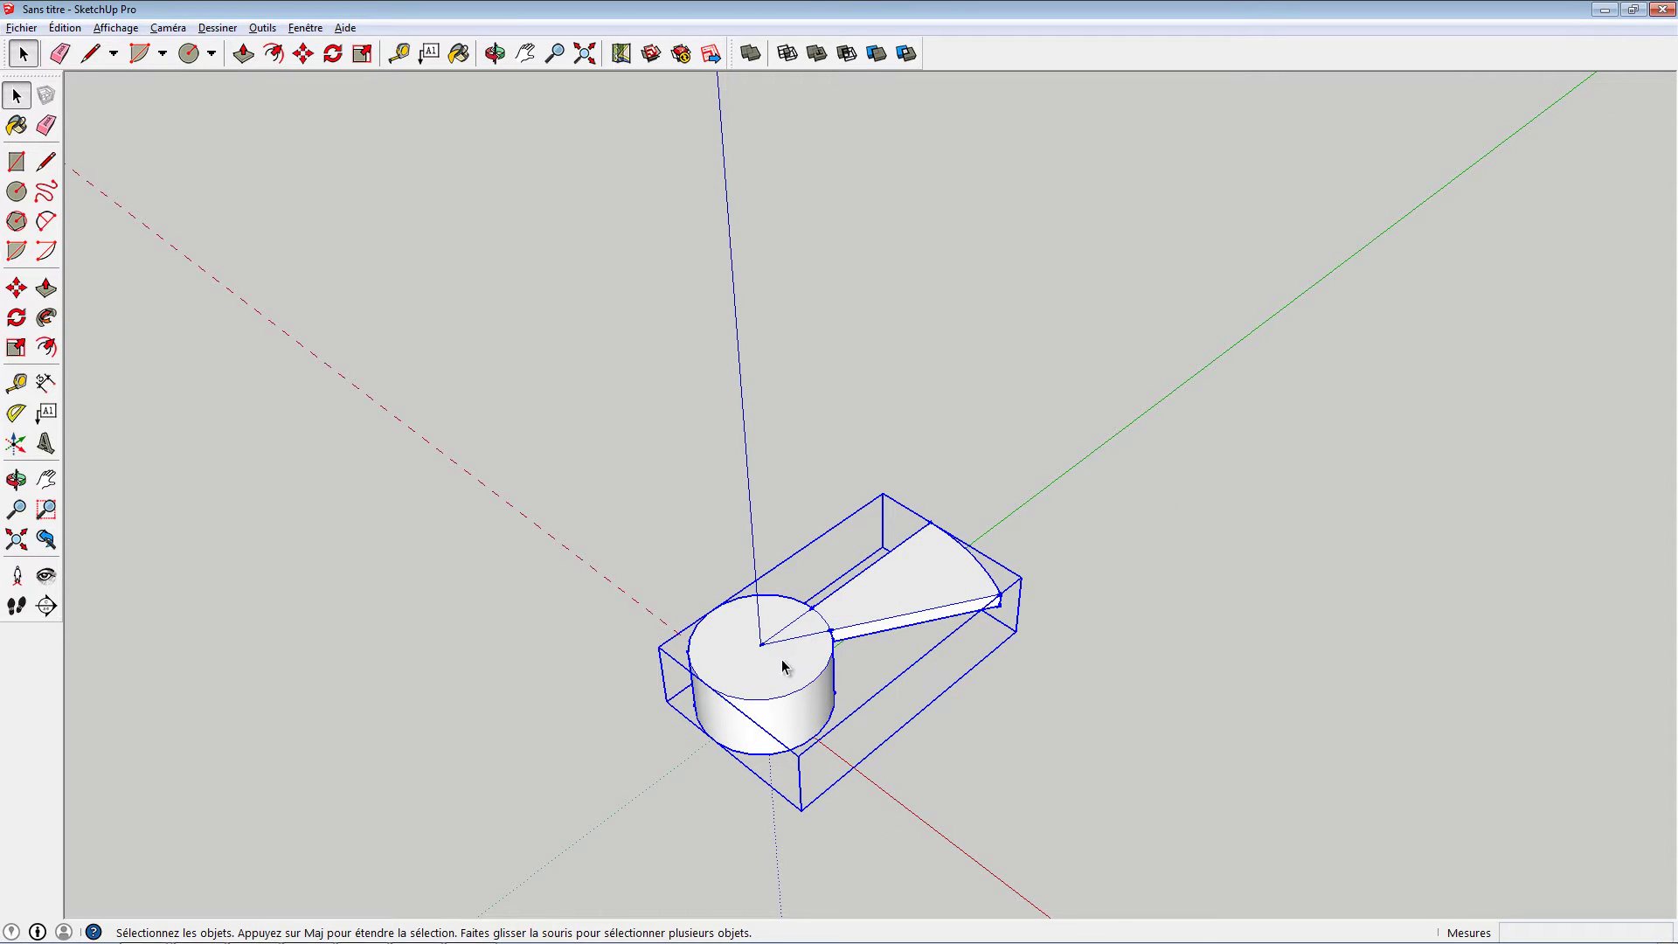
{"action": "key", "text": "r"}
{"action": "key", "text": "space"}
{"action": "key", "text": "q"}
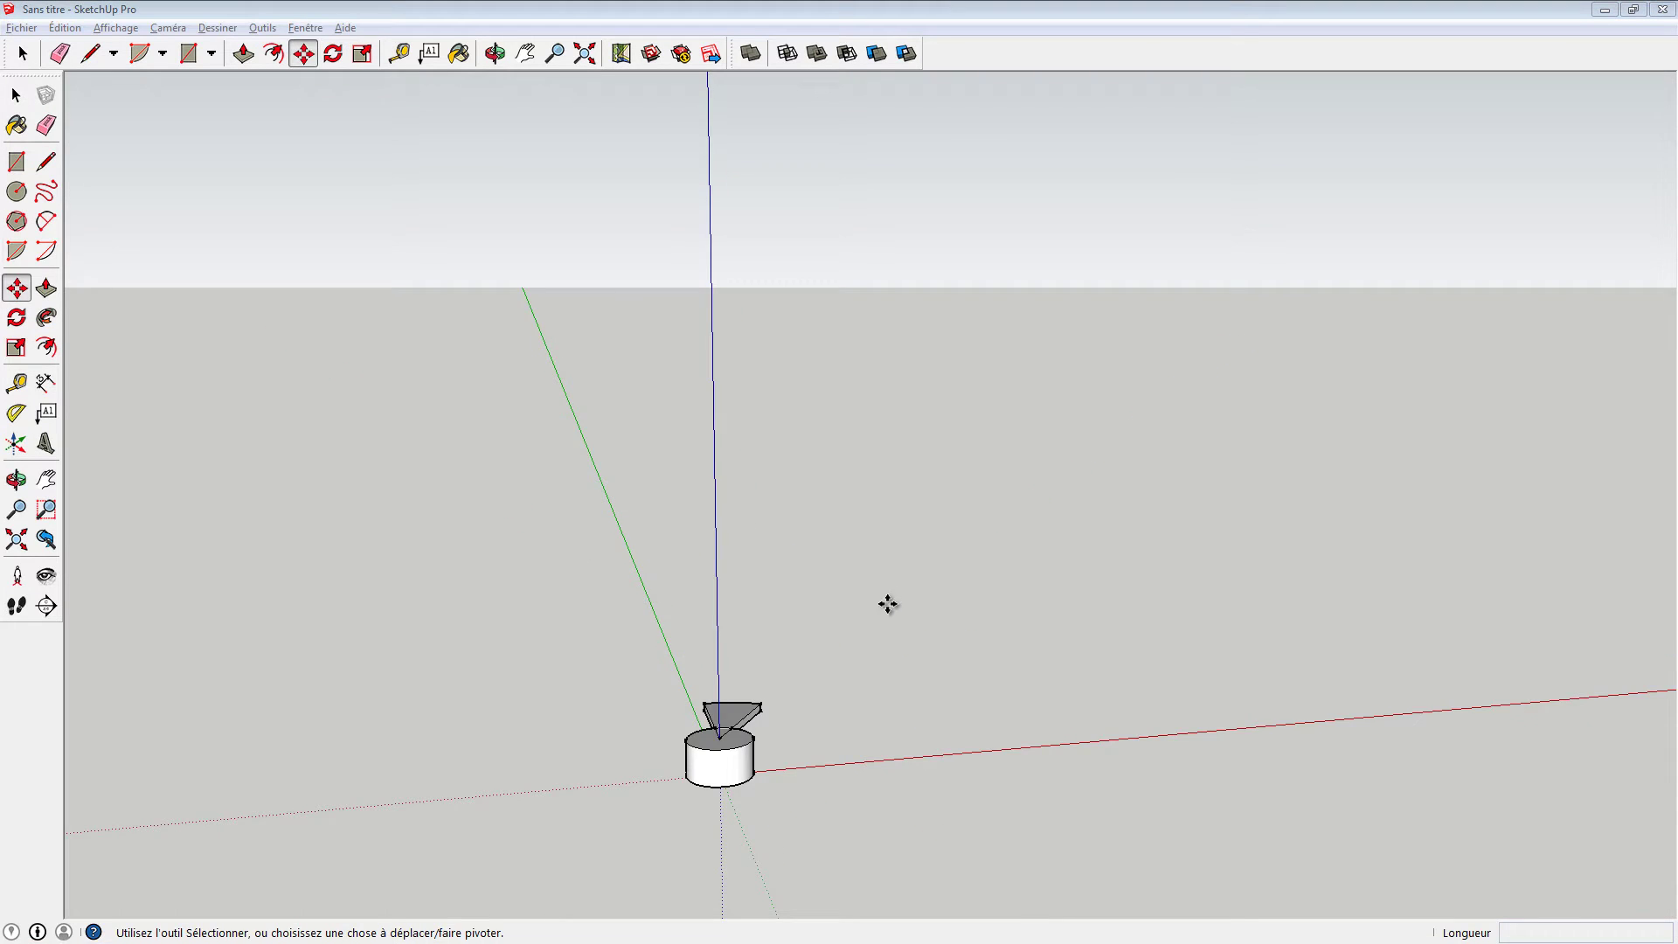
{"action": "middle_click_drag", "start_coordinate": [888, 603], "coordinate": [642, 579]}
Rotate a copy of the component 340° around the cylinder's centre and divide the rotation into 15 evenly spaced copies.
{"action": "key", "text": "q"}
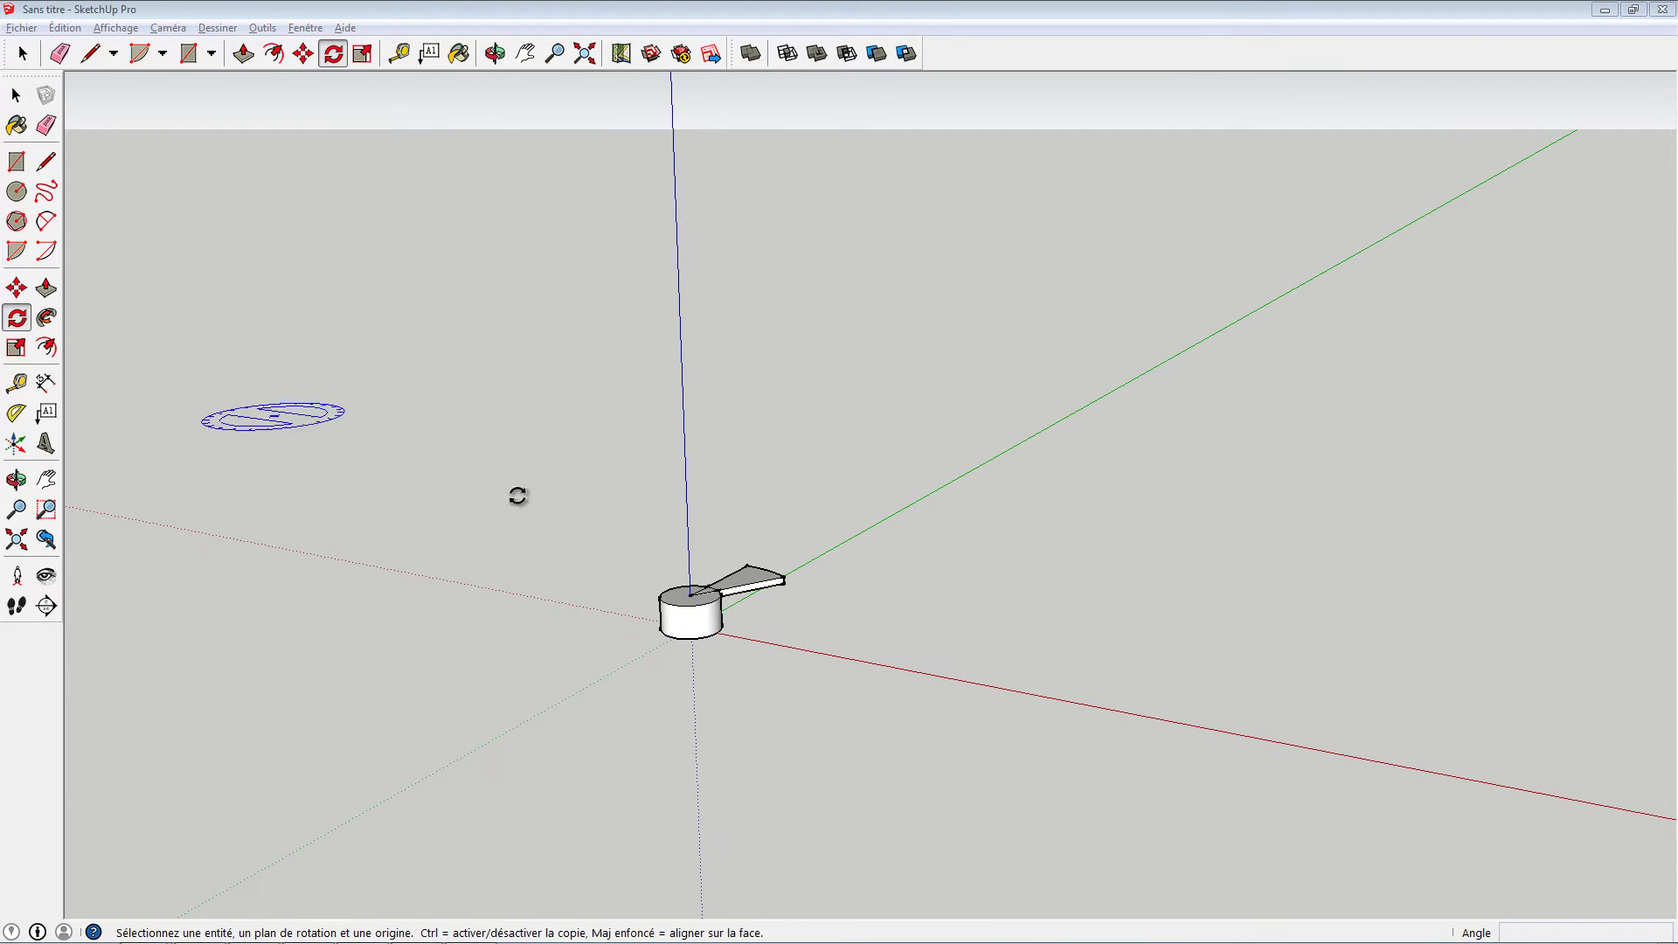
{"action": "left_click", "coordinate": [690, 594]}
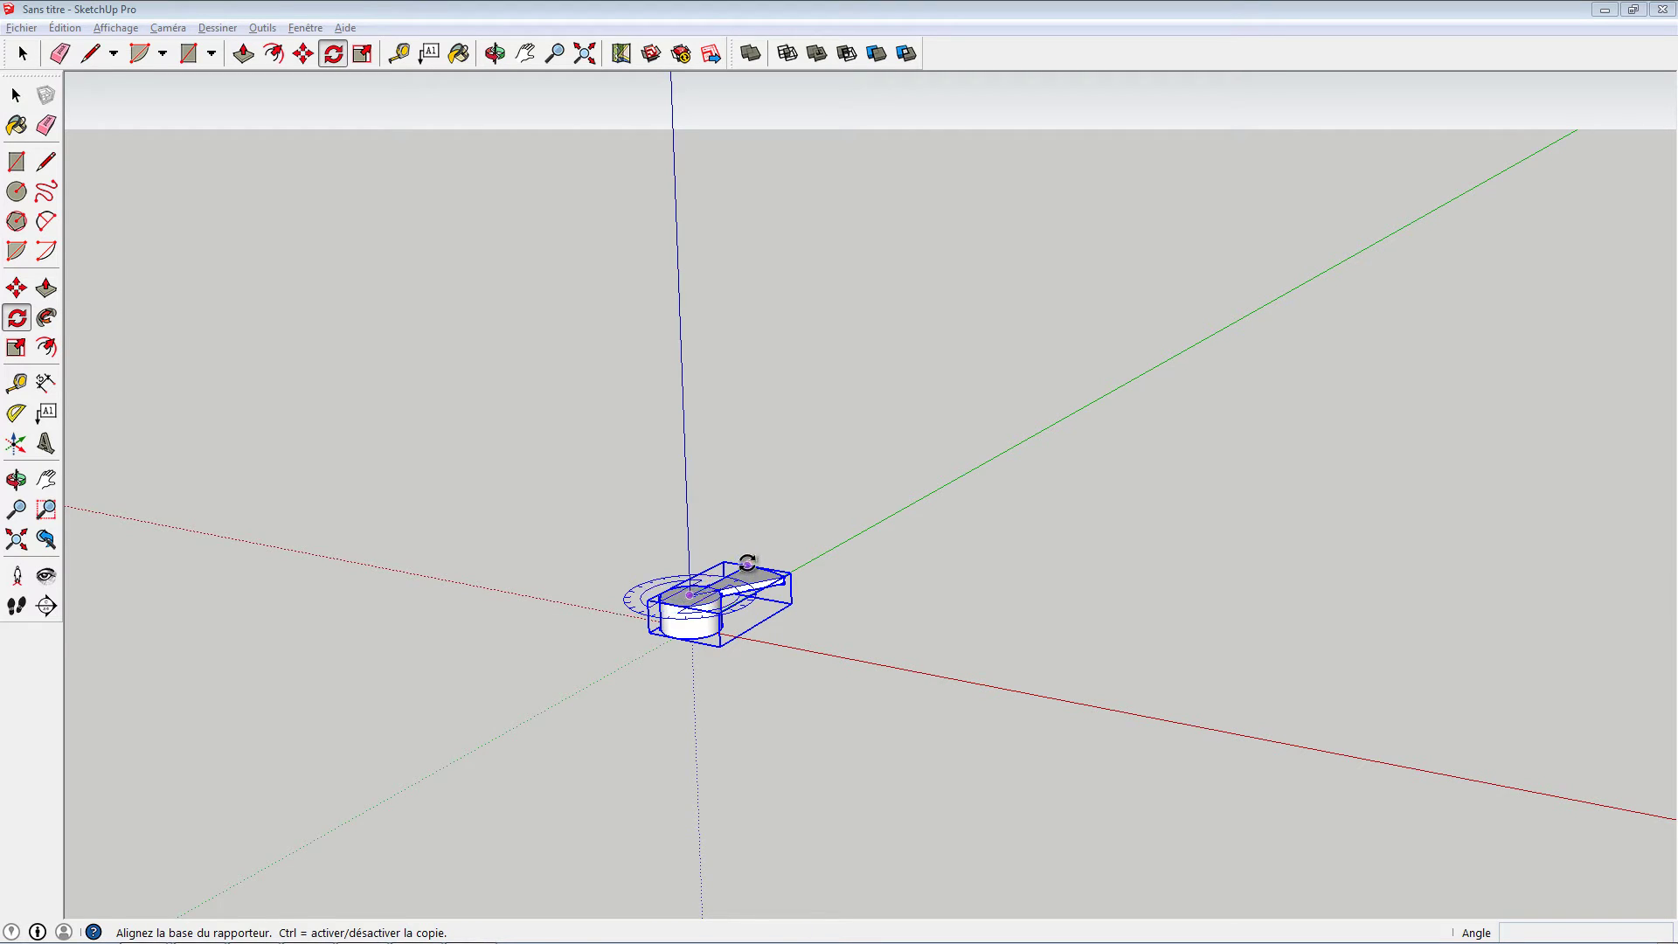
{"action": "left_click", "coordinate": [747, 564]}
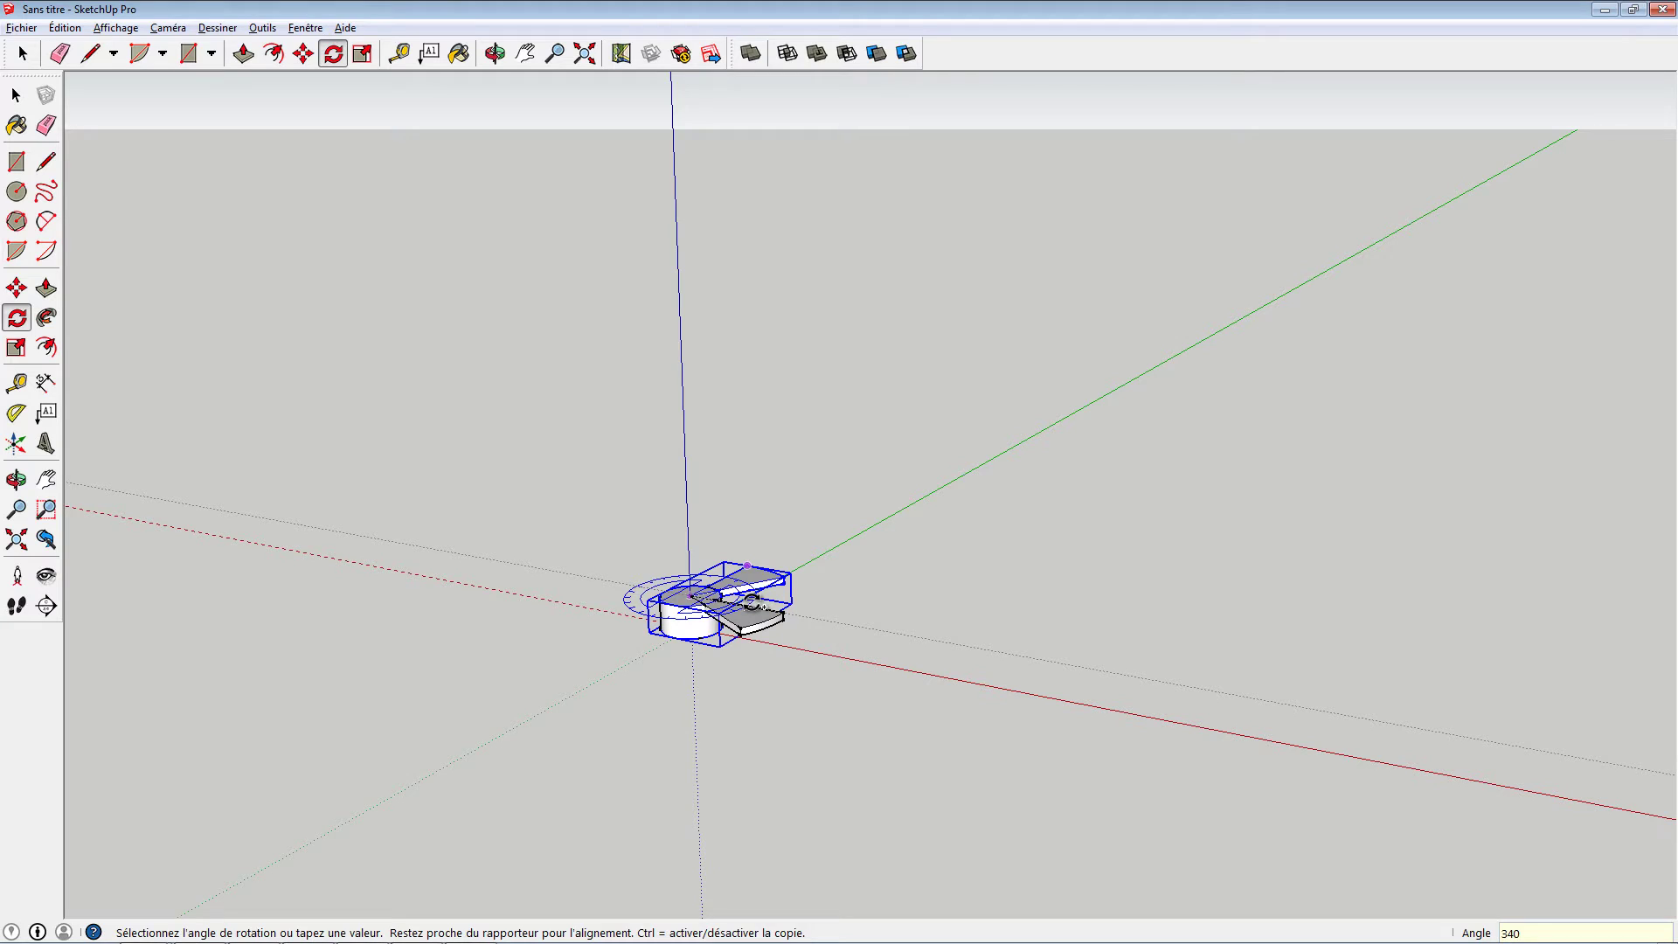
{"action": "key", "text": "Return"}
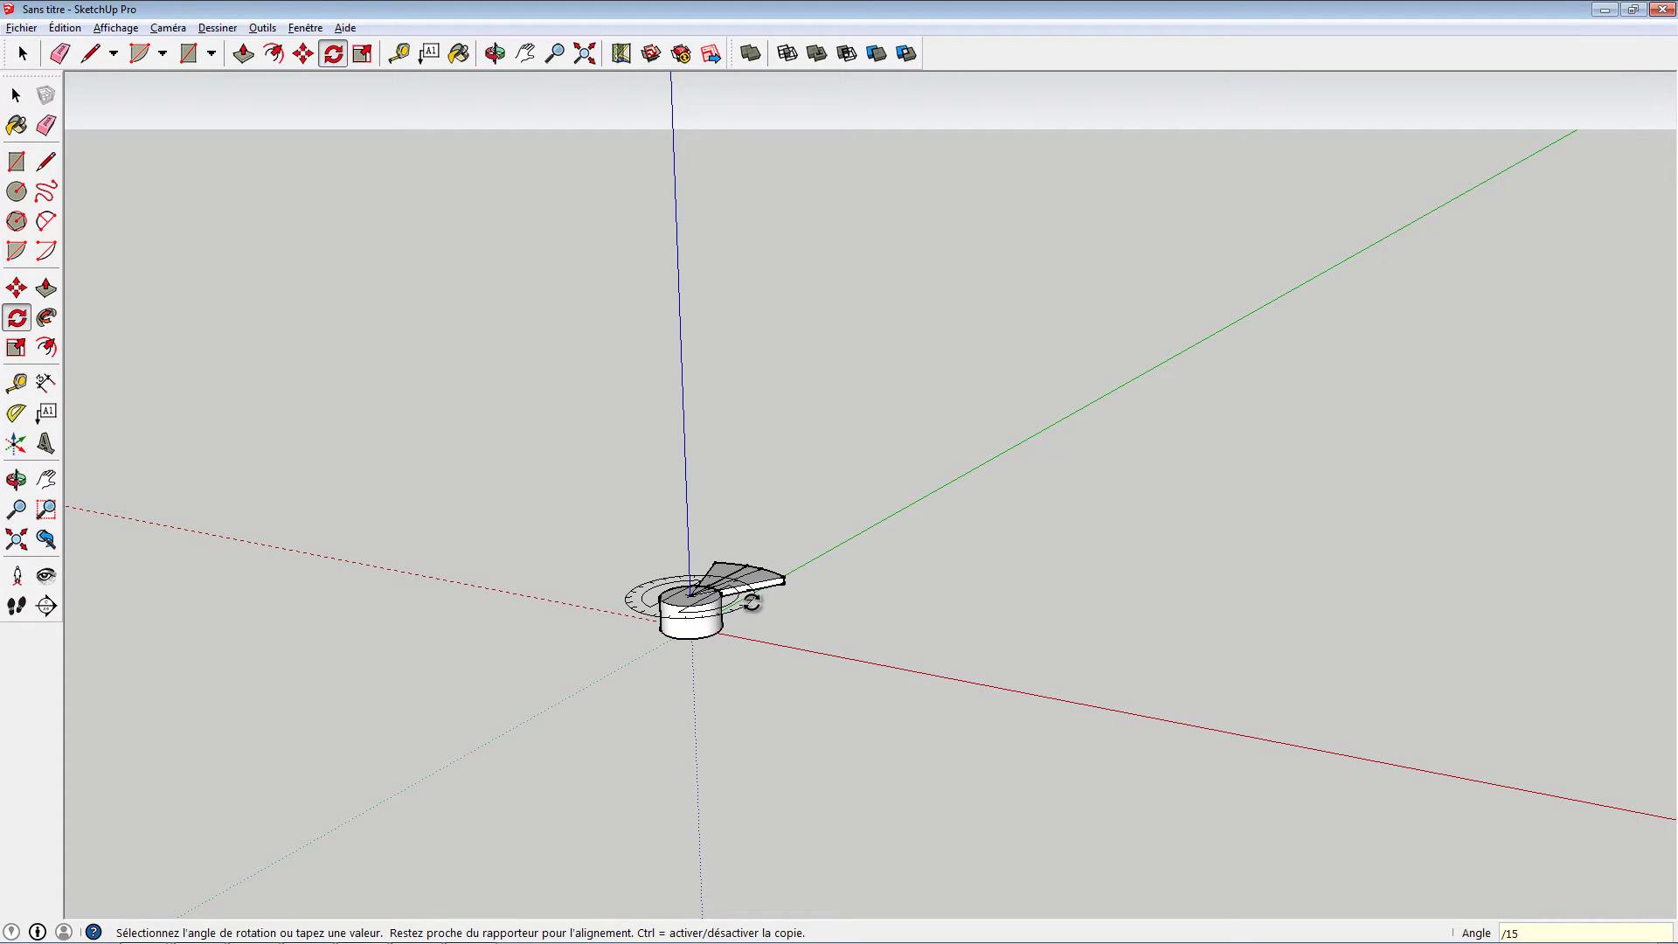
{"action": "type", "text": "/15"}
{"action": "key", "text": "Return"}
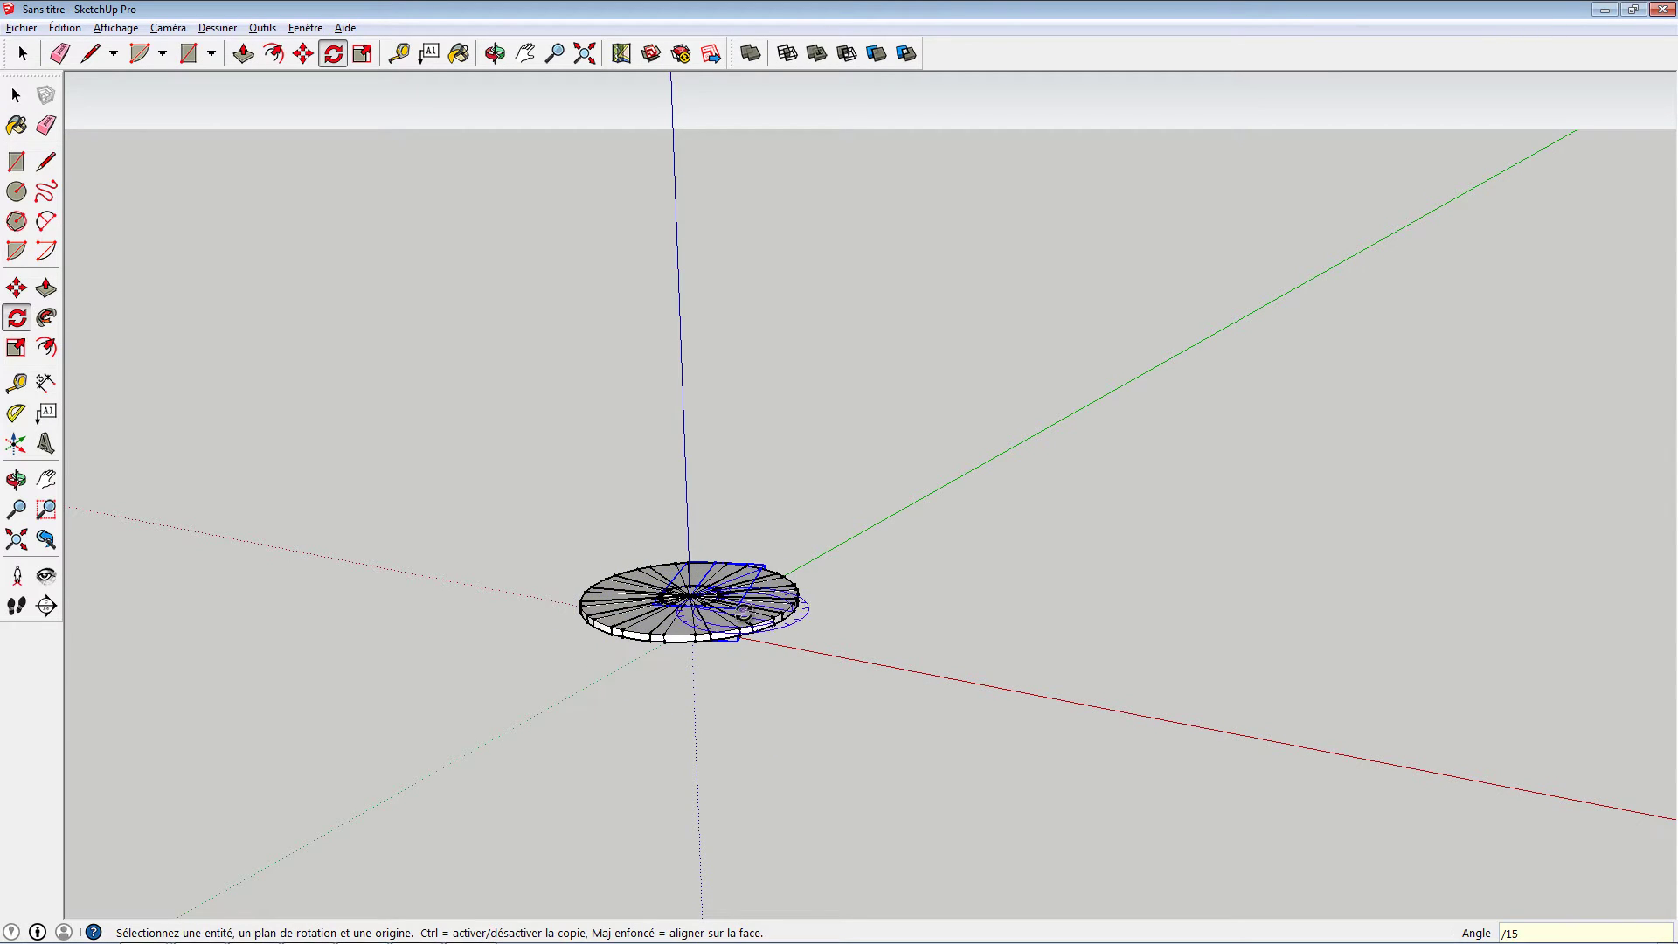
Select the entire ring of rotated wedge-step components around the central core.
{"action": "middle_click_drag", "start_coordinate": [787, 686], "coordinate": [807, 733]}
{"action": "key", "text": "space"}
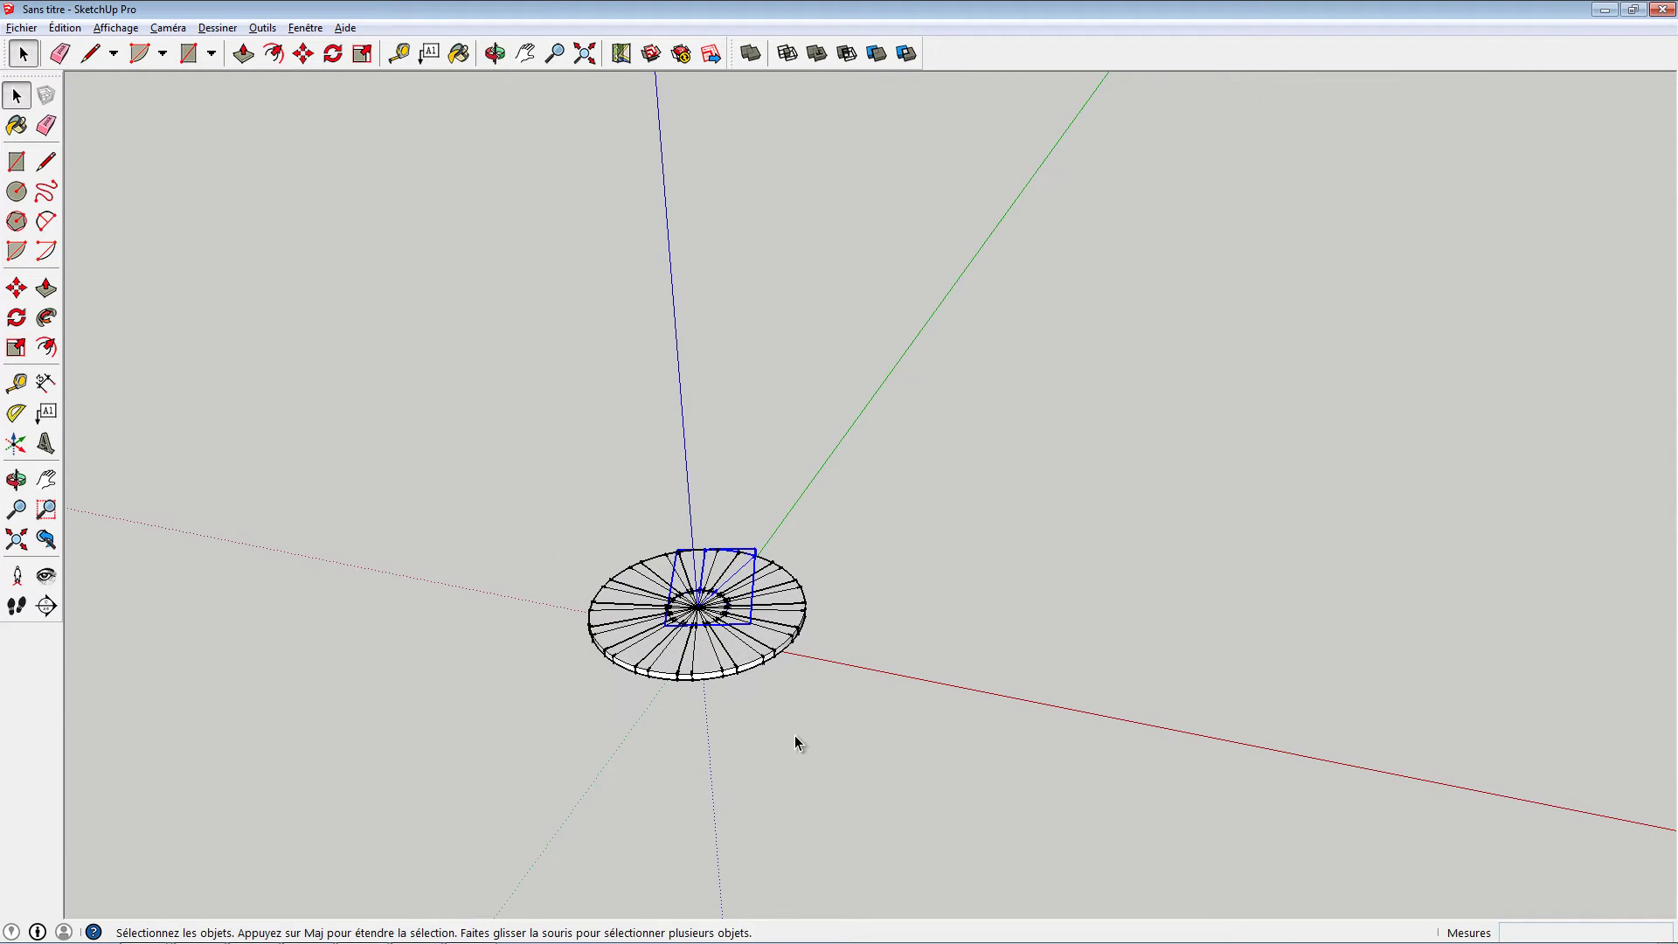
{"action": "middle_click_drag", "start_coordinate": [725, 662], "coordinate": [726, 610]}
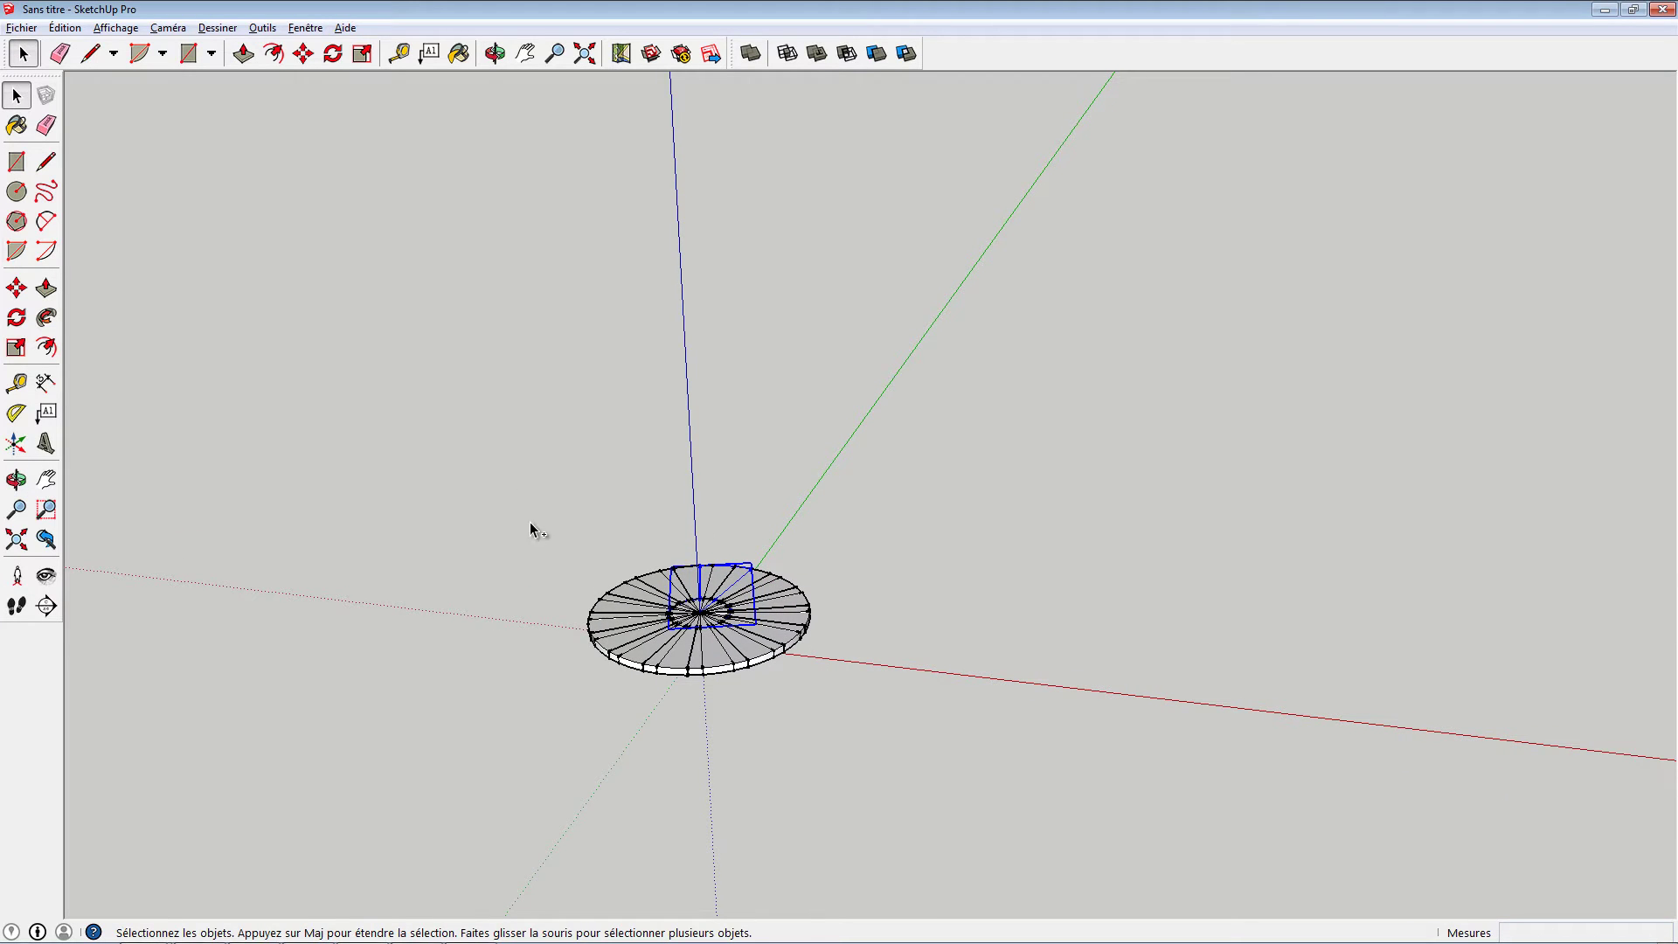
{"action": "left_click_drag", "start_coordinate": [530, 522], "coordinate": [805, 742]}
{"action": "middle_click_drag", "start_coordinate": [707, 617], "coordinate": [528, 560]}
{"action": "middle_click_drag", "start_coordinate": [594, 627], "coordinate": [688, 673]}
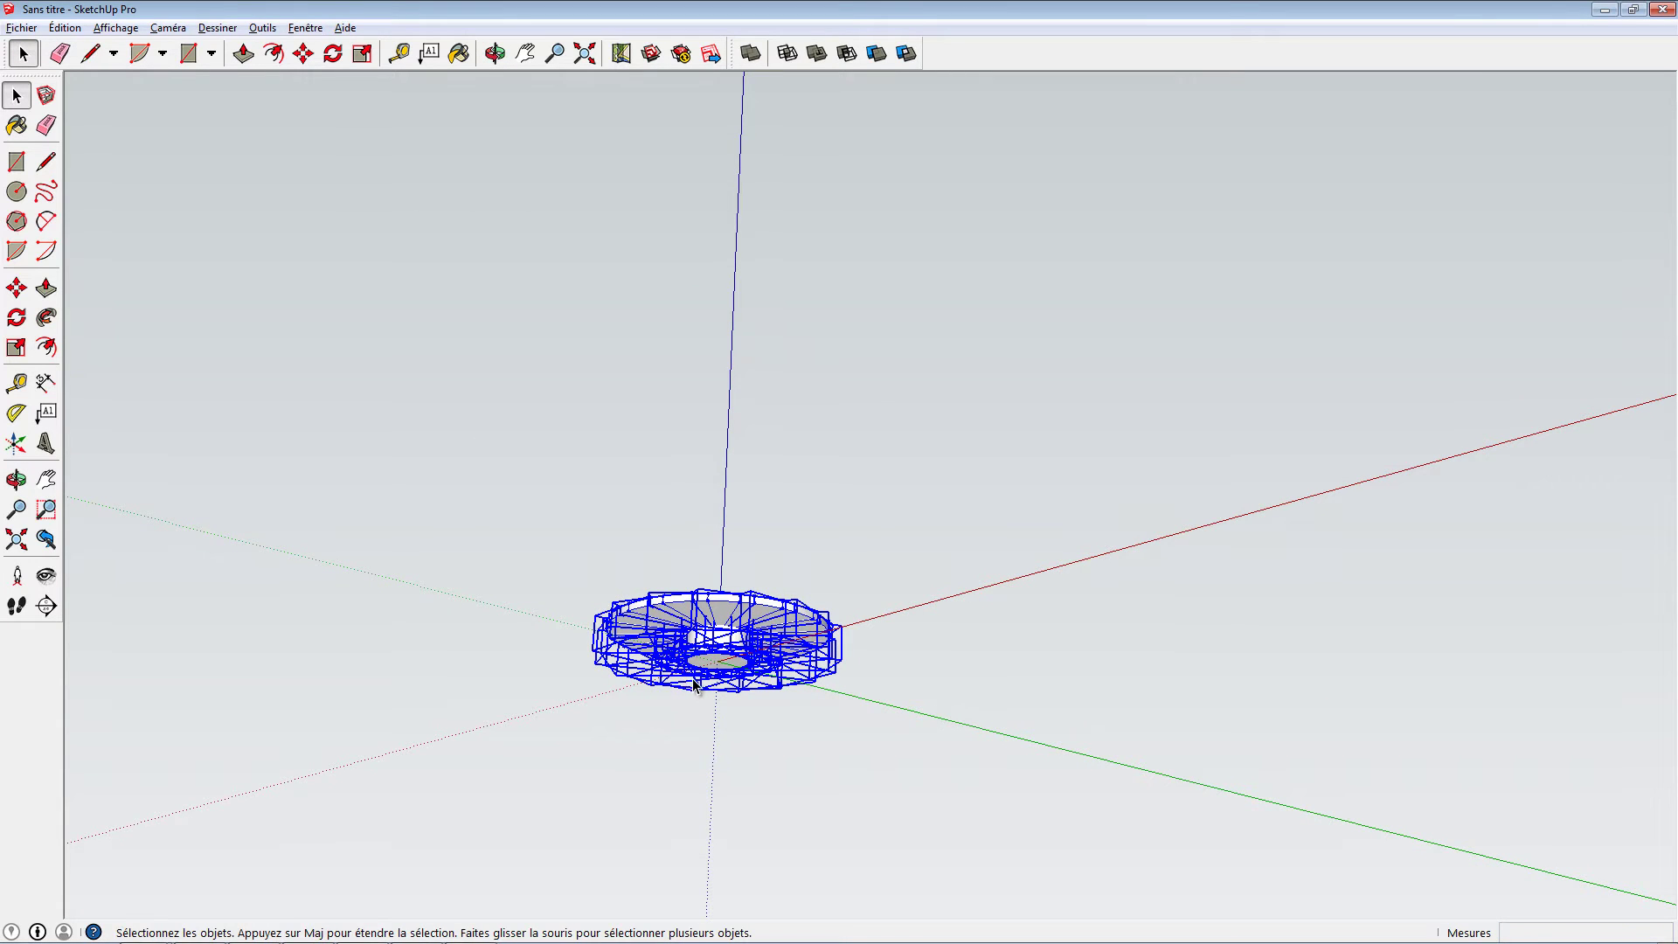
Copy the ring straight up along the blue axis and divide the distance into 15 evenly spaced copies.
{"action": "middle_click_drag", "start_coordinate": [699, 654], "coordinate": [711, 660]}
{"action": "key", "text": "m"}
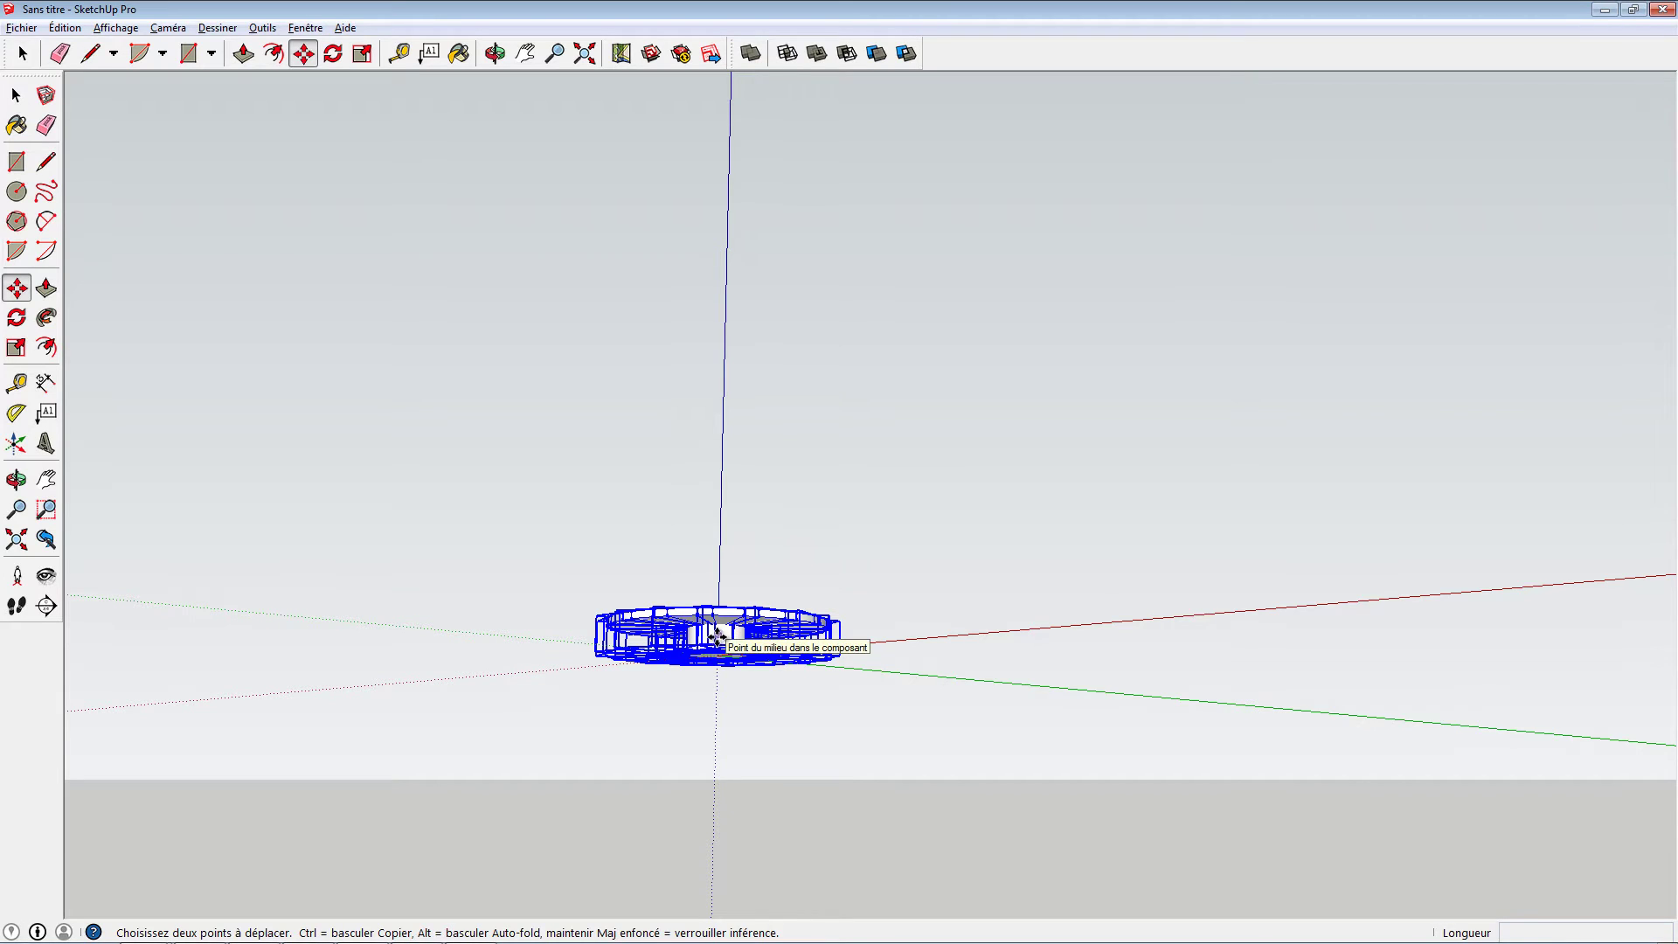
{"action": "left_click", "coordinate": [715, 637]}
{"action": "key", "text": "ctrl"}
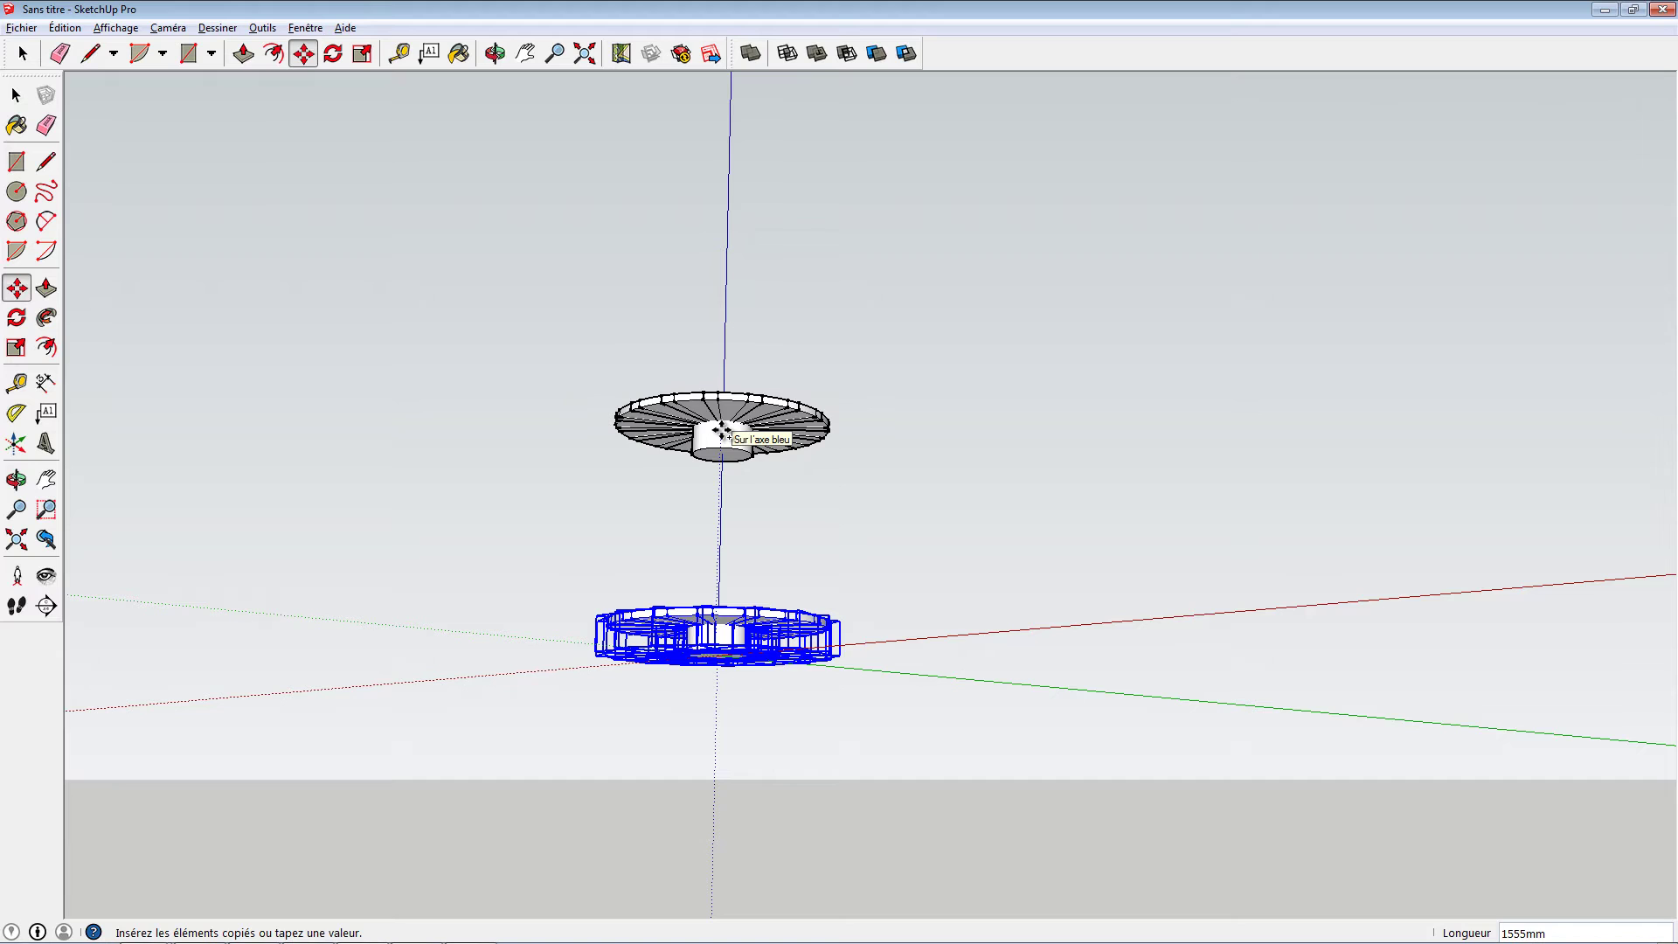
{"action": "type", "text": "5"}
{"action": "key", "text": "Return"}
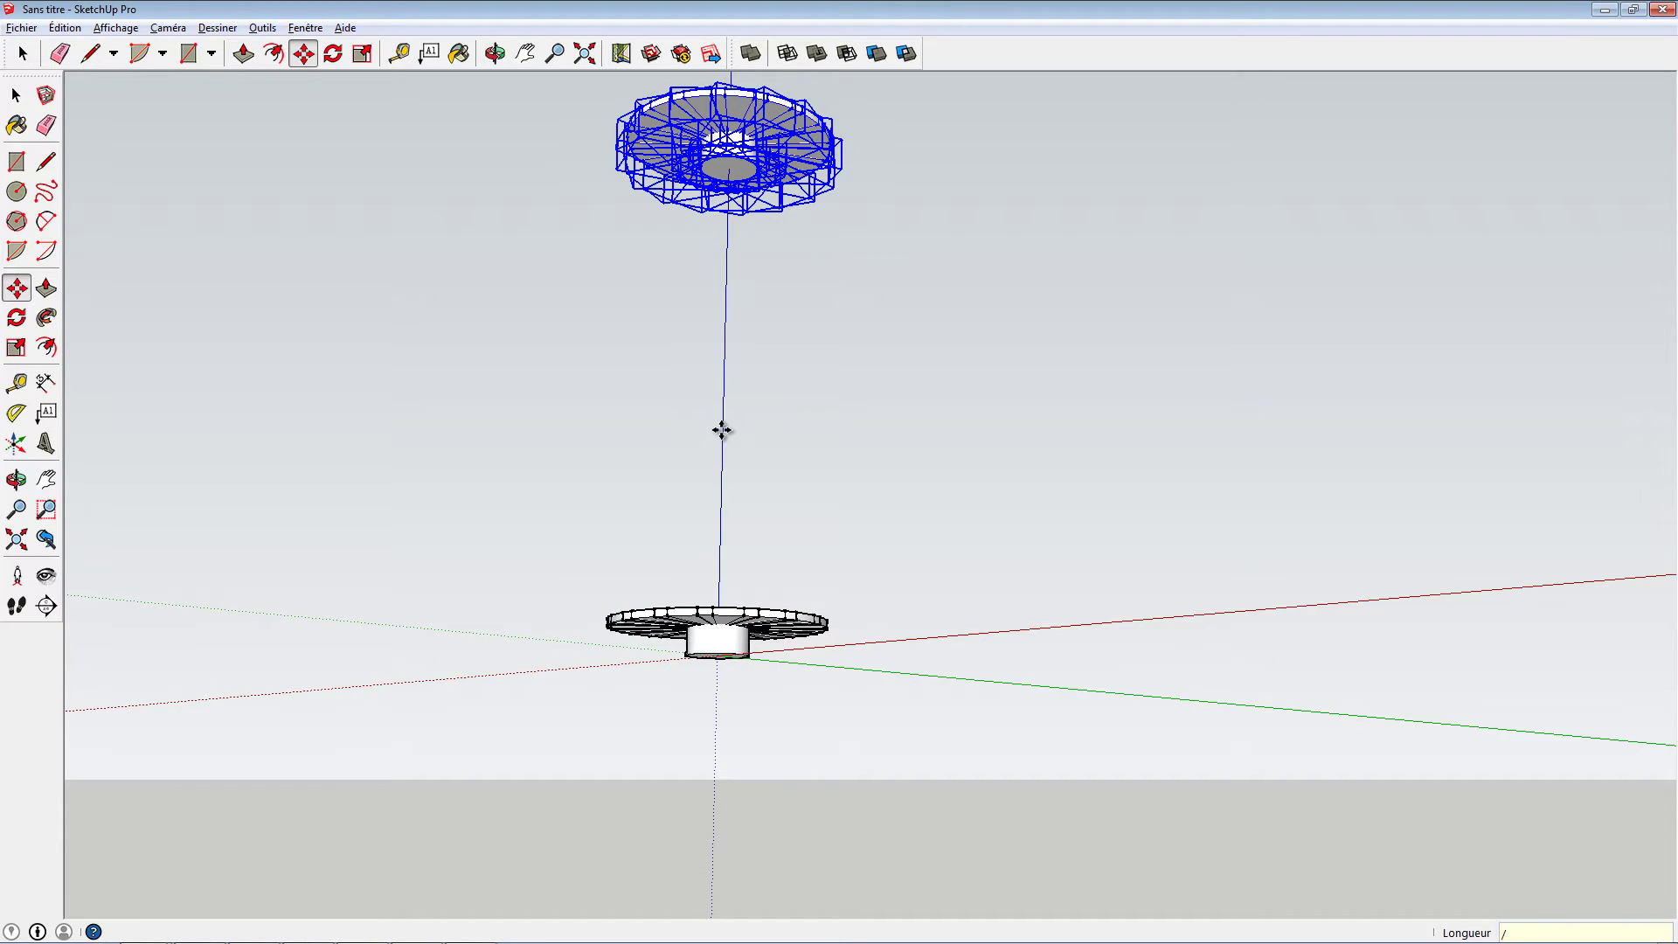
{"action": "key", "text": "Return"}
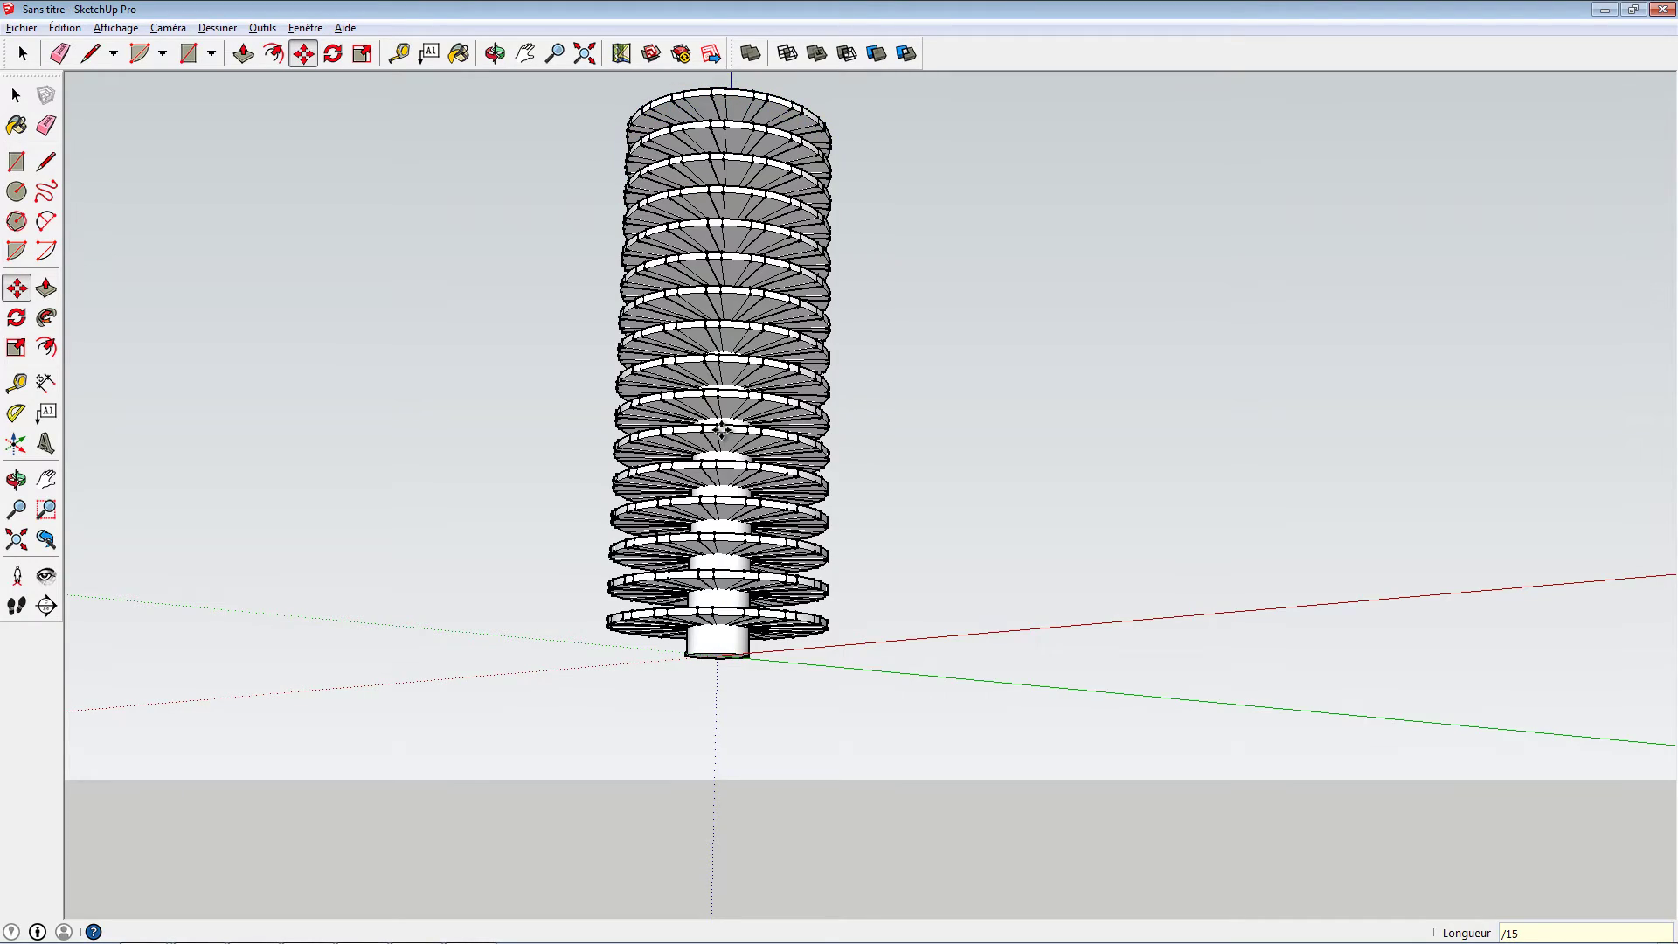
Select one wedge step per level from the bottom of the stack upward, shifting one wedge around the core each time.
{"action": "middle_click_drag", "start_coordinate": [873, 435], "coordinate": [753, 432]}
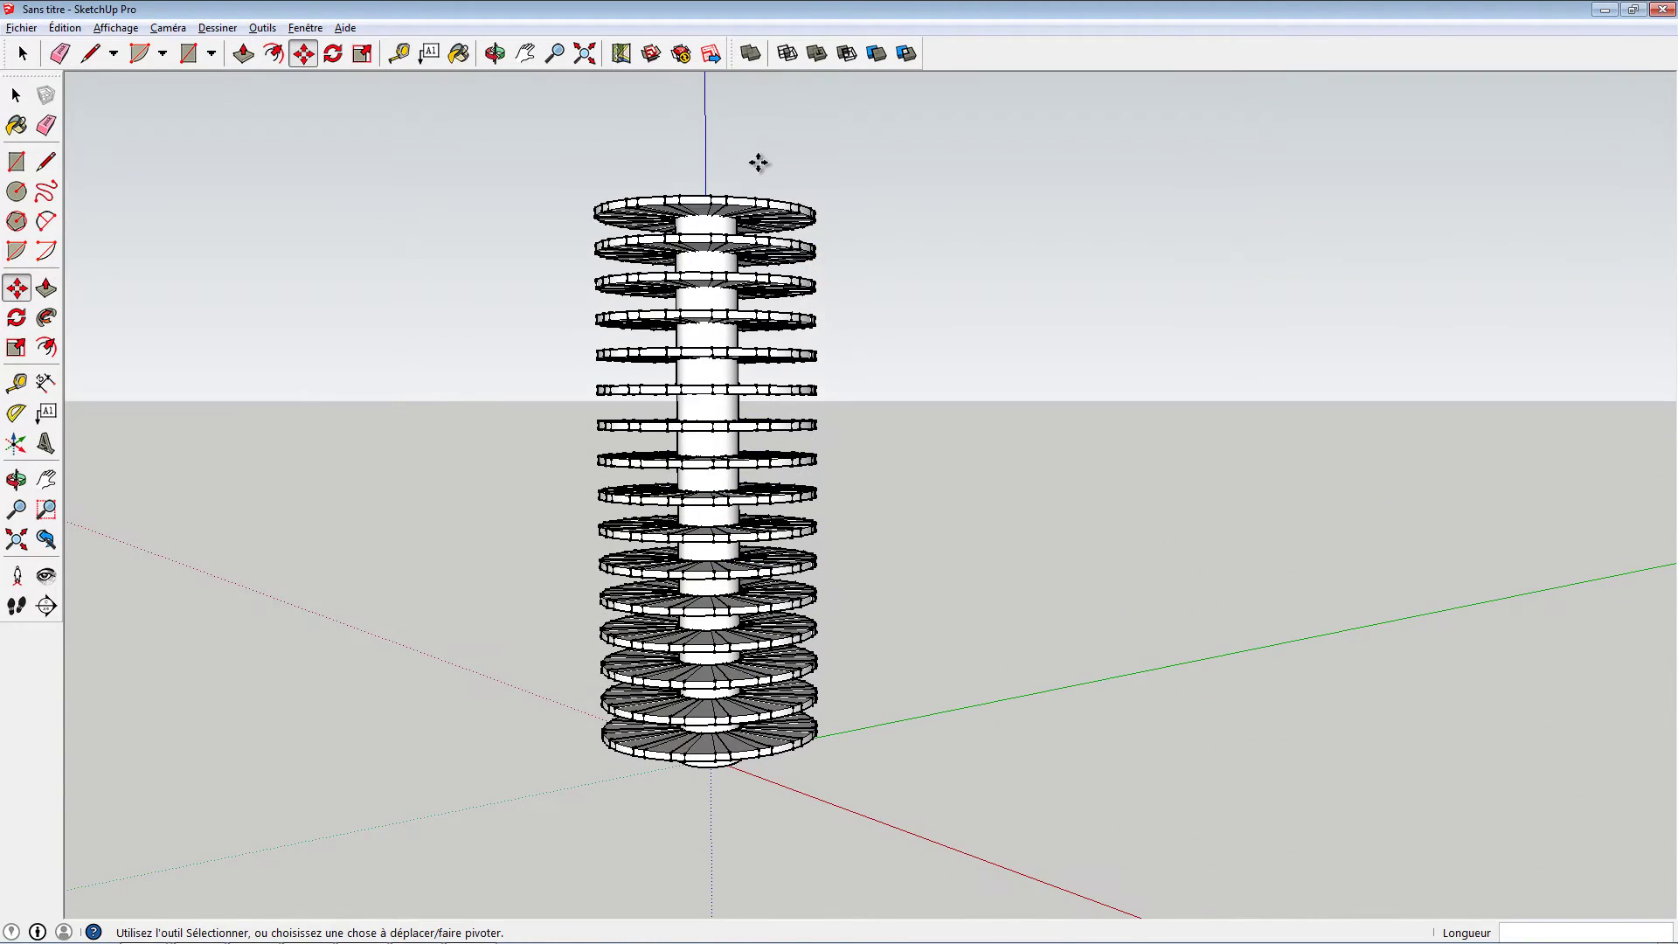
{"action": "middle_click_drag", "start_coordinate": [850, 713], "coordinate": [729, 690]}
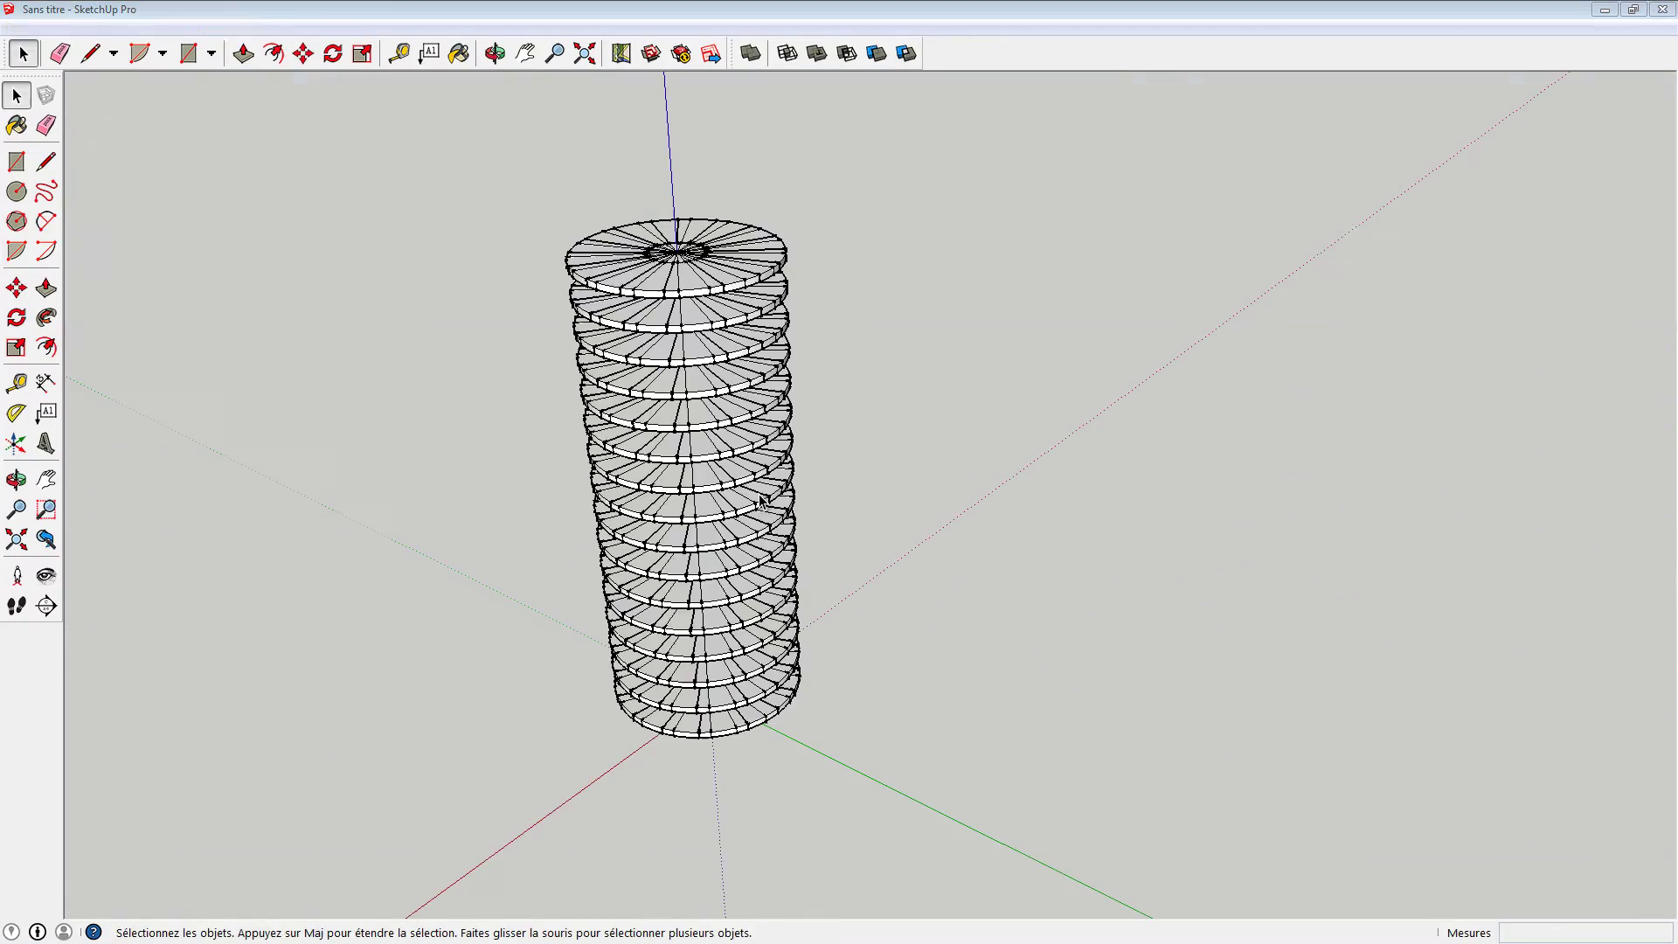
{"action": "middle_click_drag", "start_coordinate": [731, 552], "coordinate": [822, 577]}
{"action": "scroll", "coordinate": [821, 578], "scroll_direction": "up", "scroll_amount": 3}
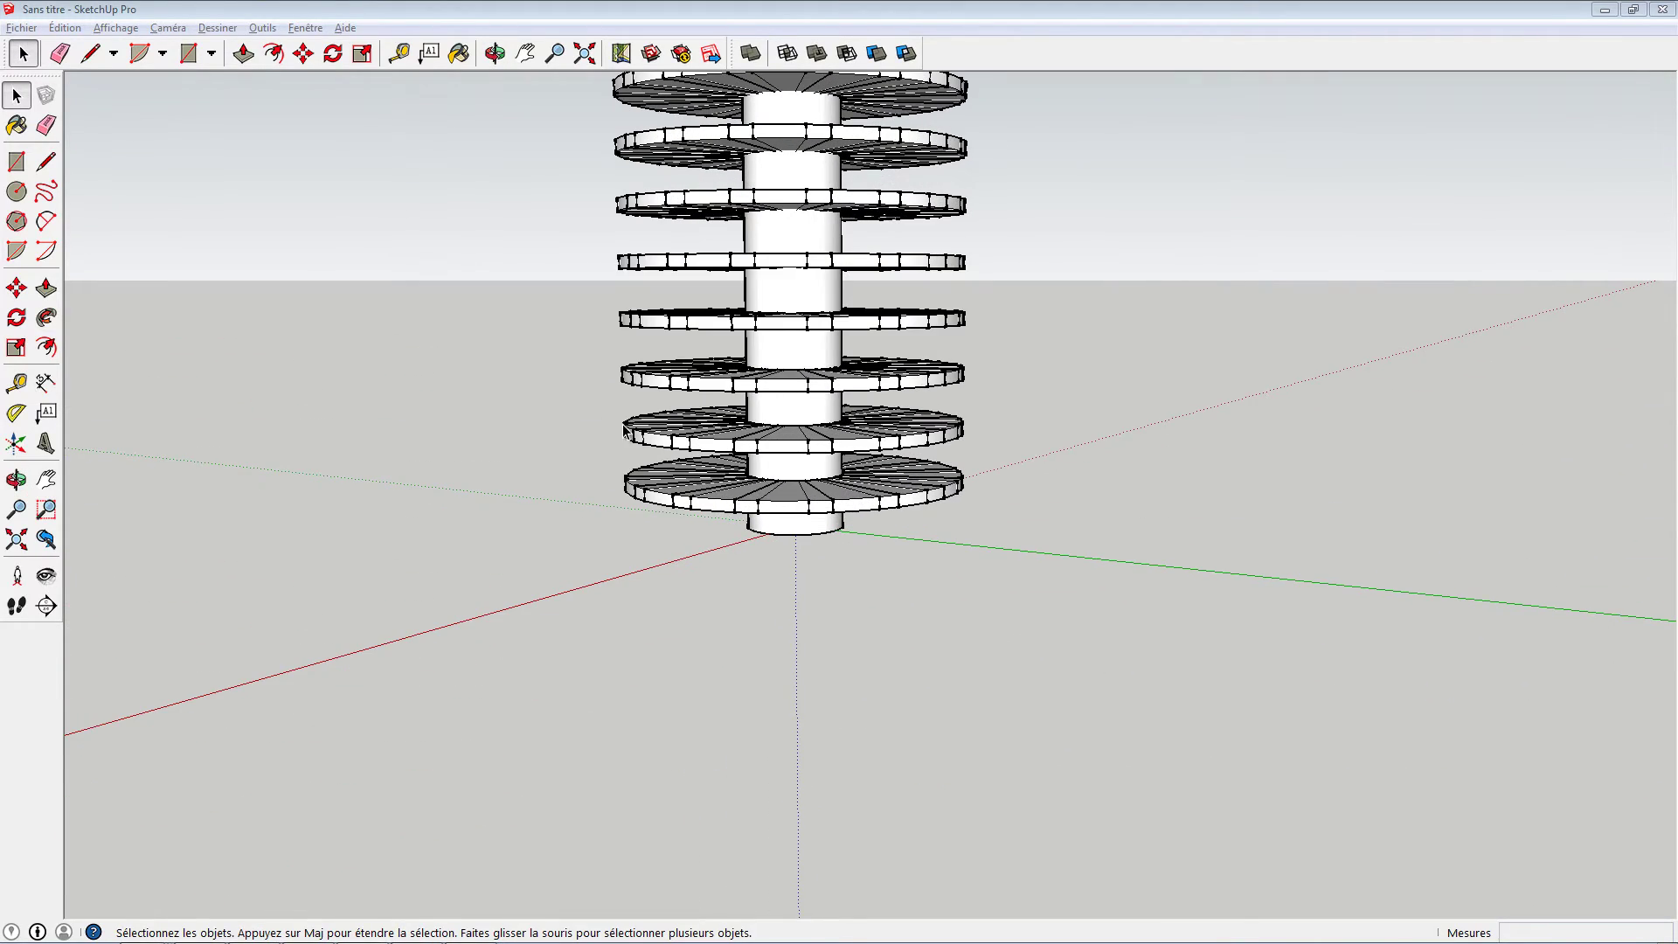
{"action": "left_click", "coordinate": [795, 509]}
{"action": "middle_click_drag", "start_coordinate": [756, 537], "coordinate": [769, 463]}
{"action": "left_click", "coordinate": [786, 469], "text": "shift"}
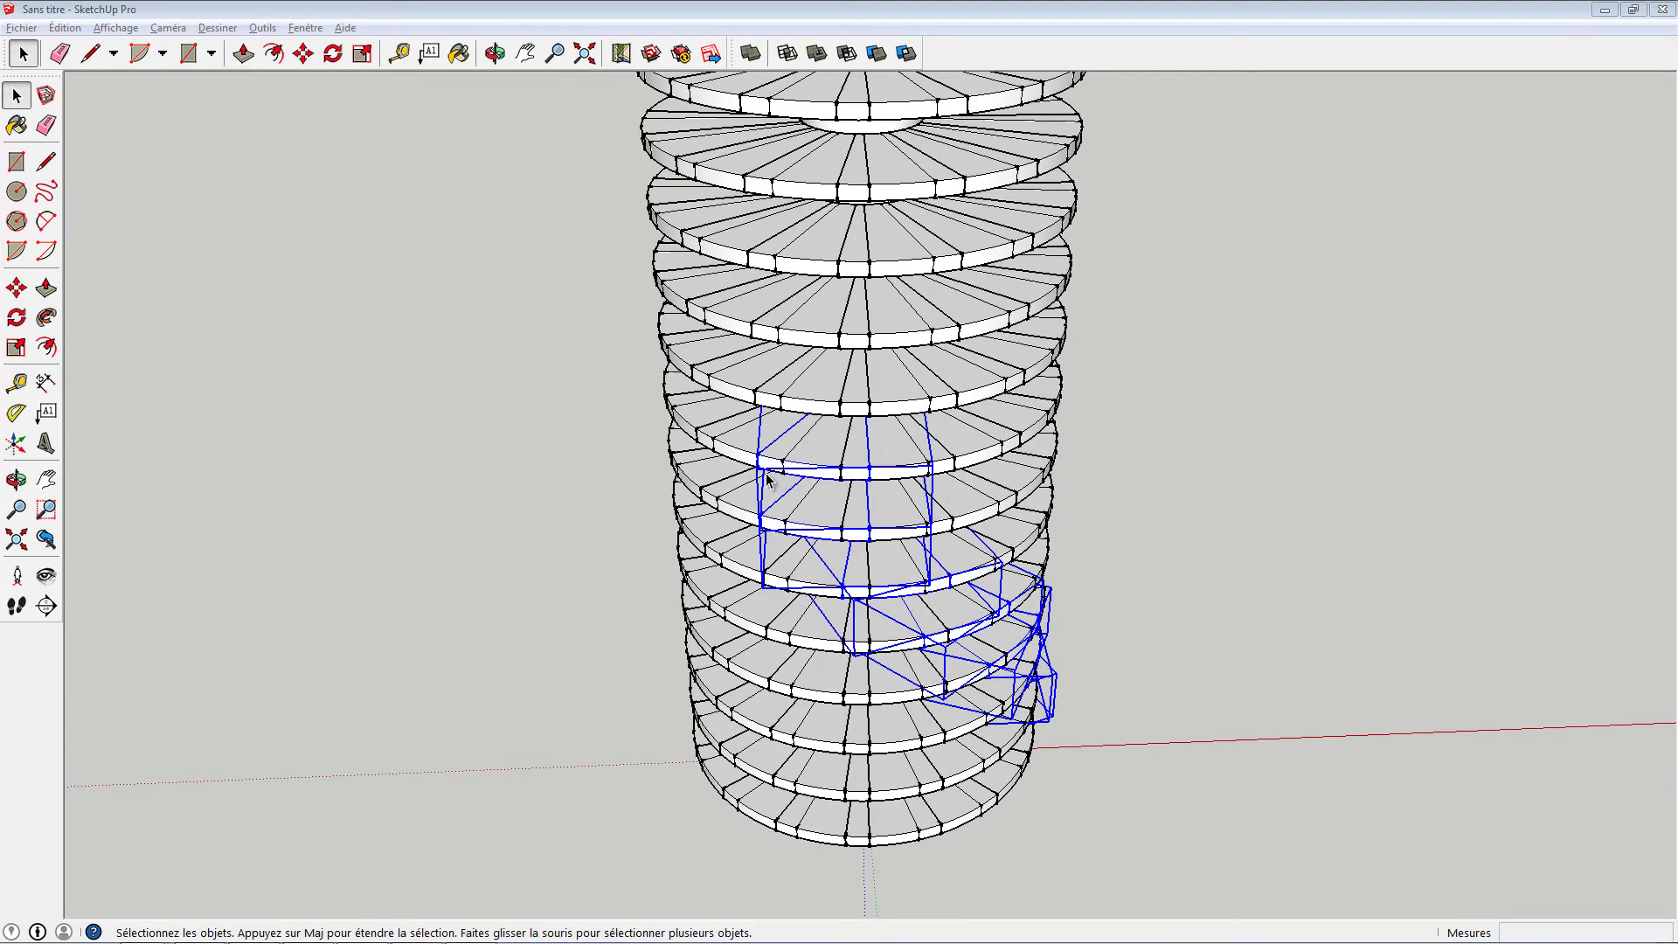
{"action": "left_click", "coordinate": [771, 471], "text": "shift"}
{"action": "mouse_move", "coordinate": [745, 456]}
{"action": "middle_mouse_down"}
{"action": "mouse_move", "coordinate": [843, 402]}
{"action": "mouse_move", "coordinate": [843, 446]}
{"action": "mouse_move", "coordinate": [776, 454]}
{"action": "middle_mouse_up"}
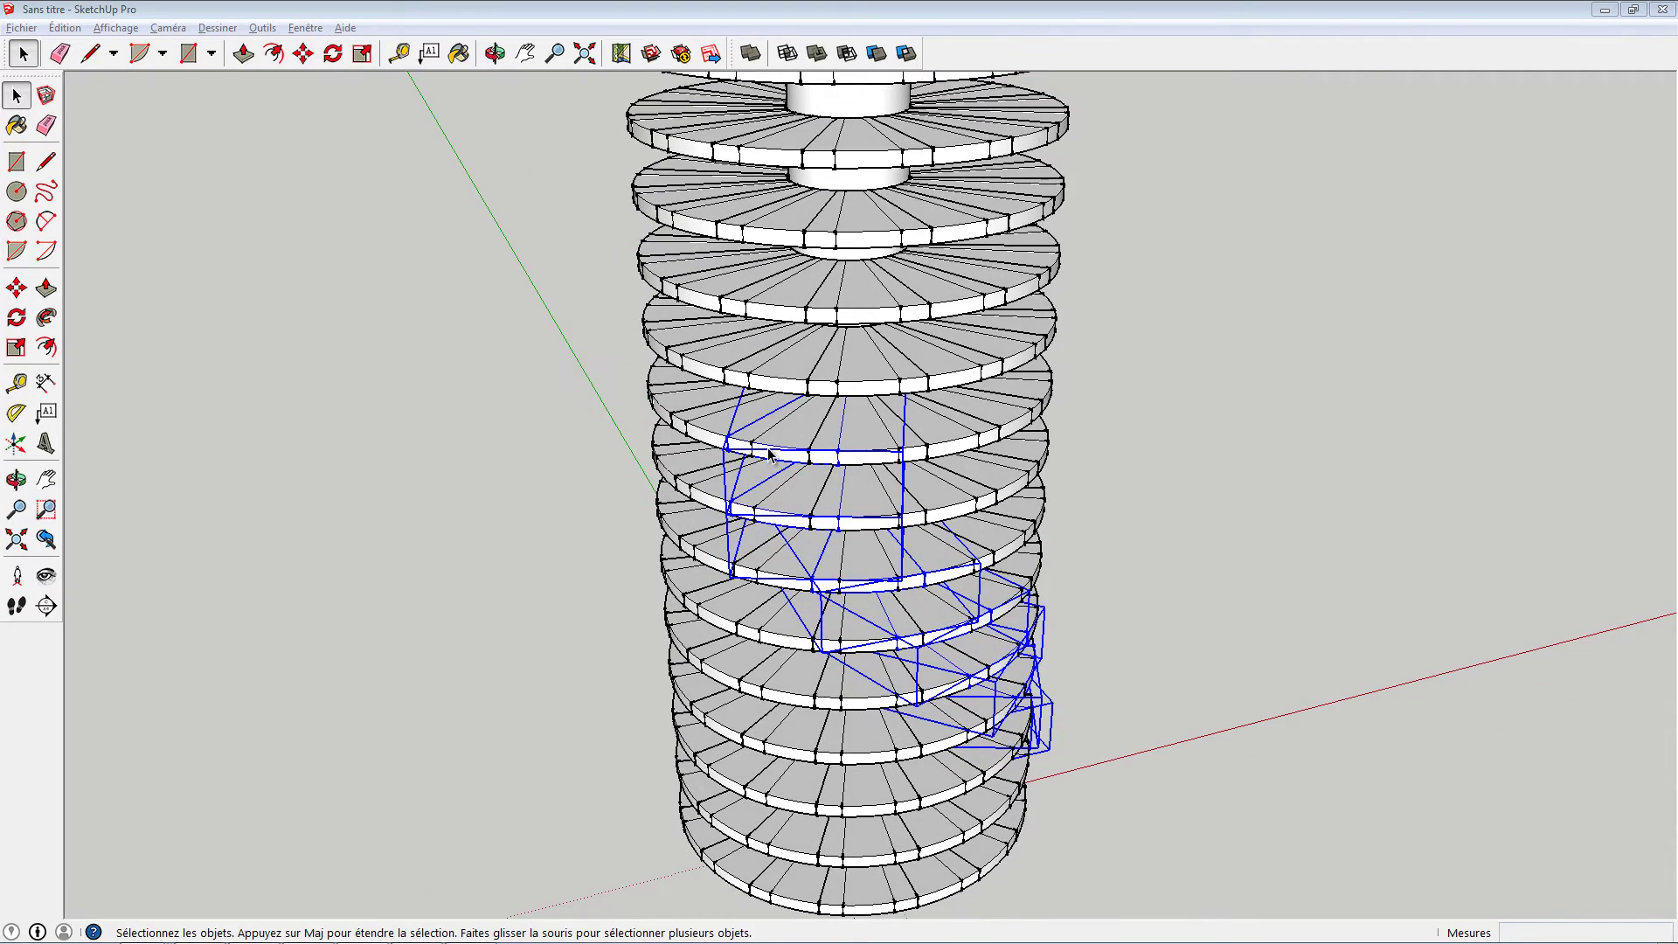
Correct the multiple selection by removing the wedge steps that break the spiral sequence.
{"action": "middle_click_drag", "start_coordinate": [741, 393], "coordinate": [809, 430]}
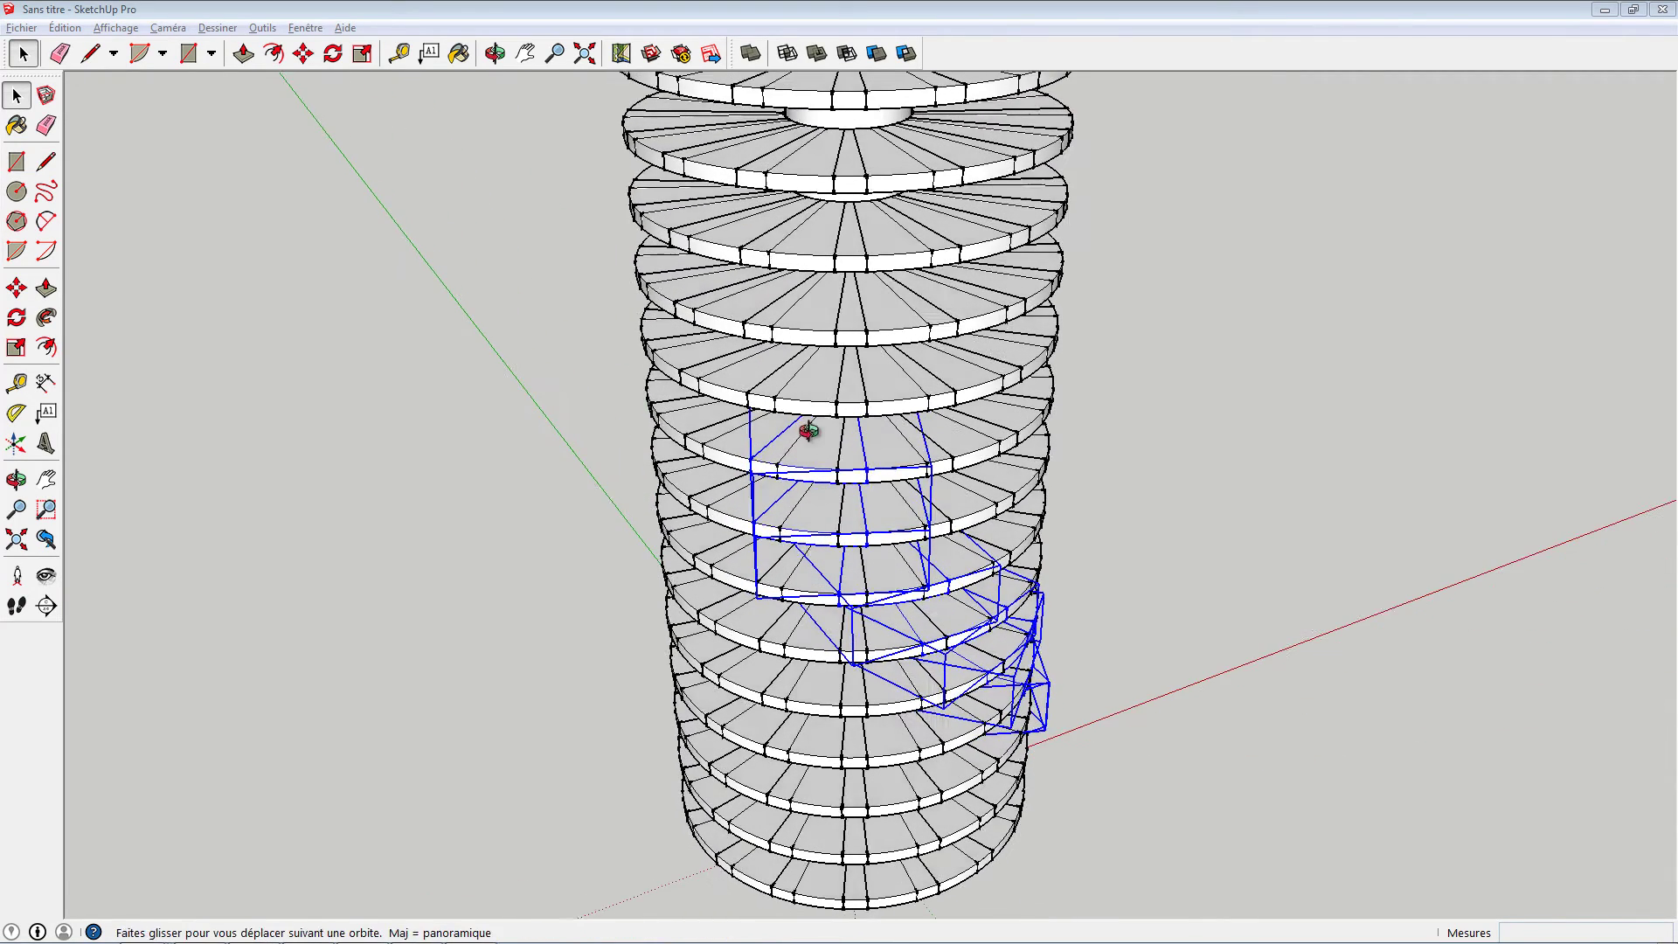
{"action": "left_click", "coordinate": [771, 407], "text": "shift"}
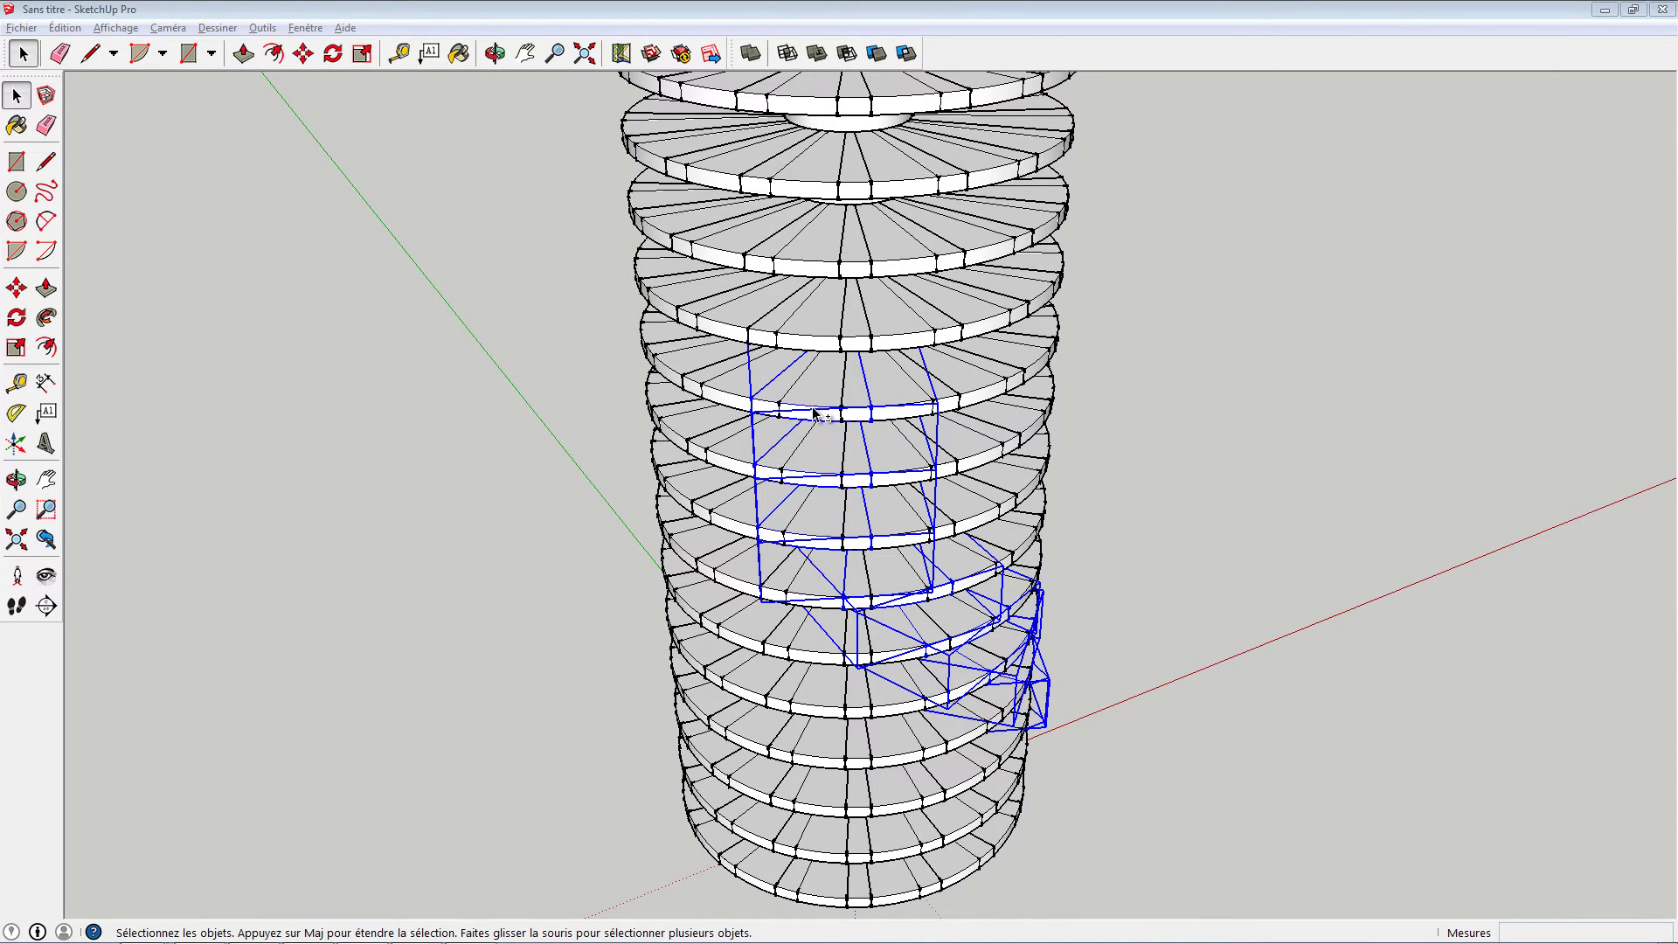
{"action": "left_click", "coordinate": [804, 414], "text": "shift"}
{"action": "left_click", "coordinate": [815, 479], "text": "shift"}
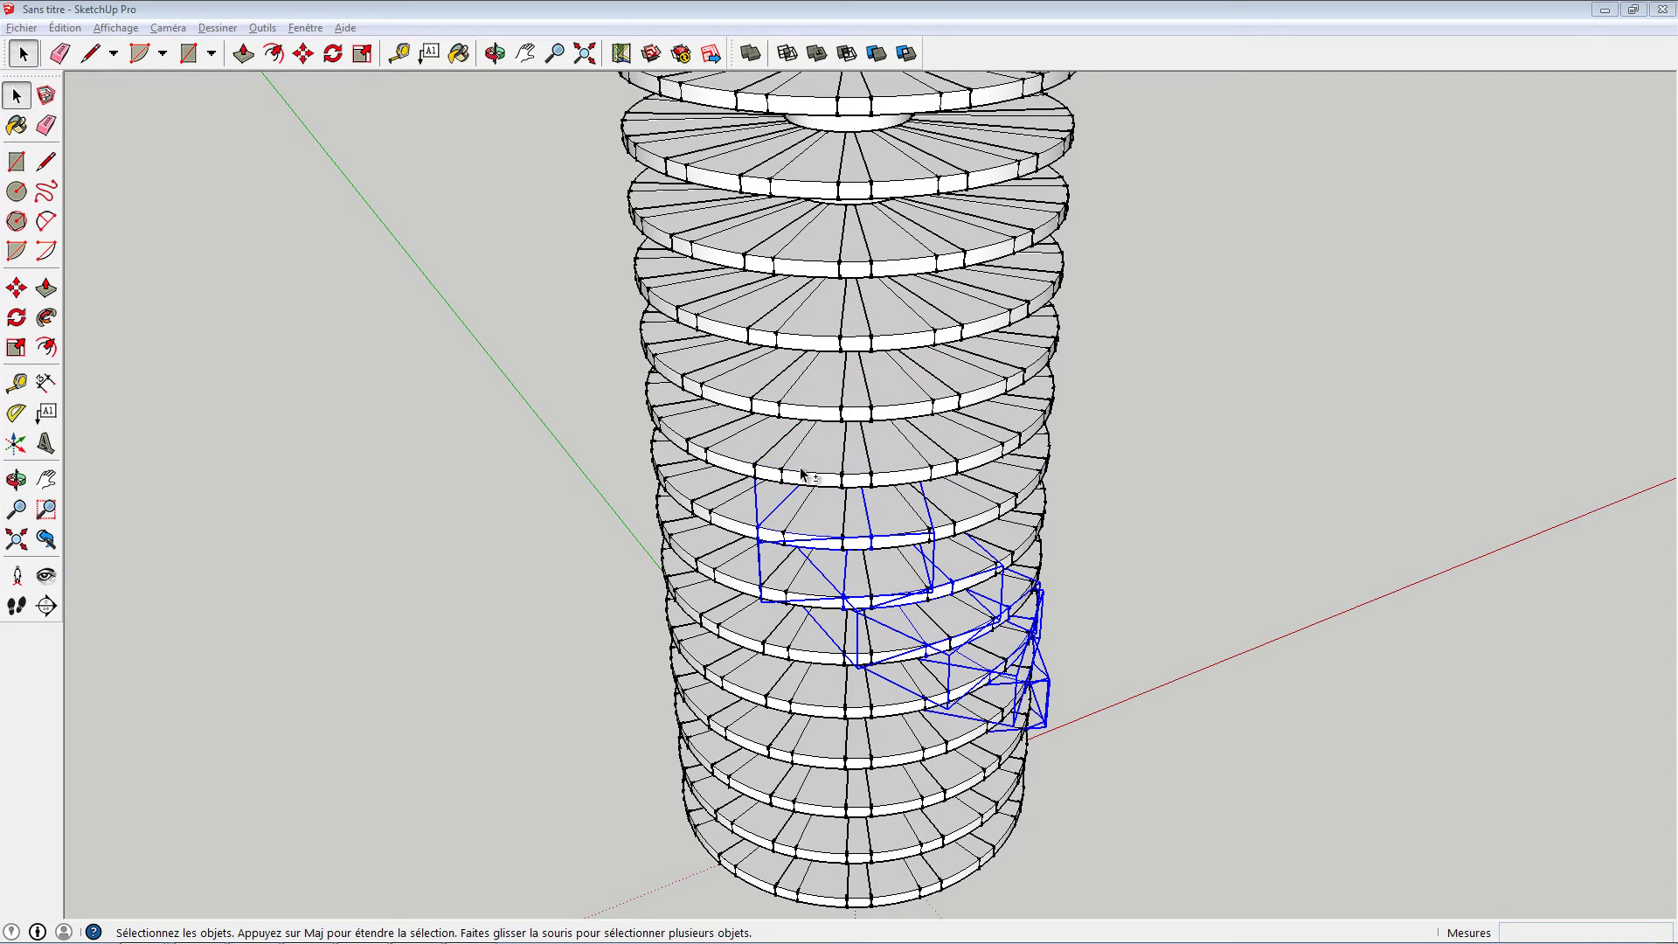
{"action": "left_click", "coordinate": [749, 409], "text": "shift"}
{"action": "middle_click_drag", "start_coordinate": [749, 410], "coordinate": [815, 465]}
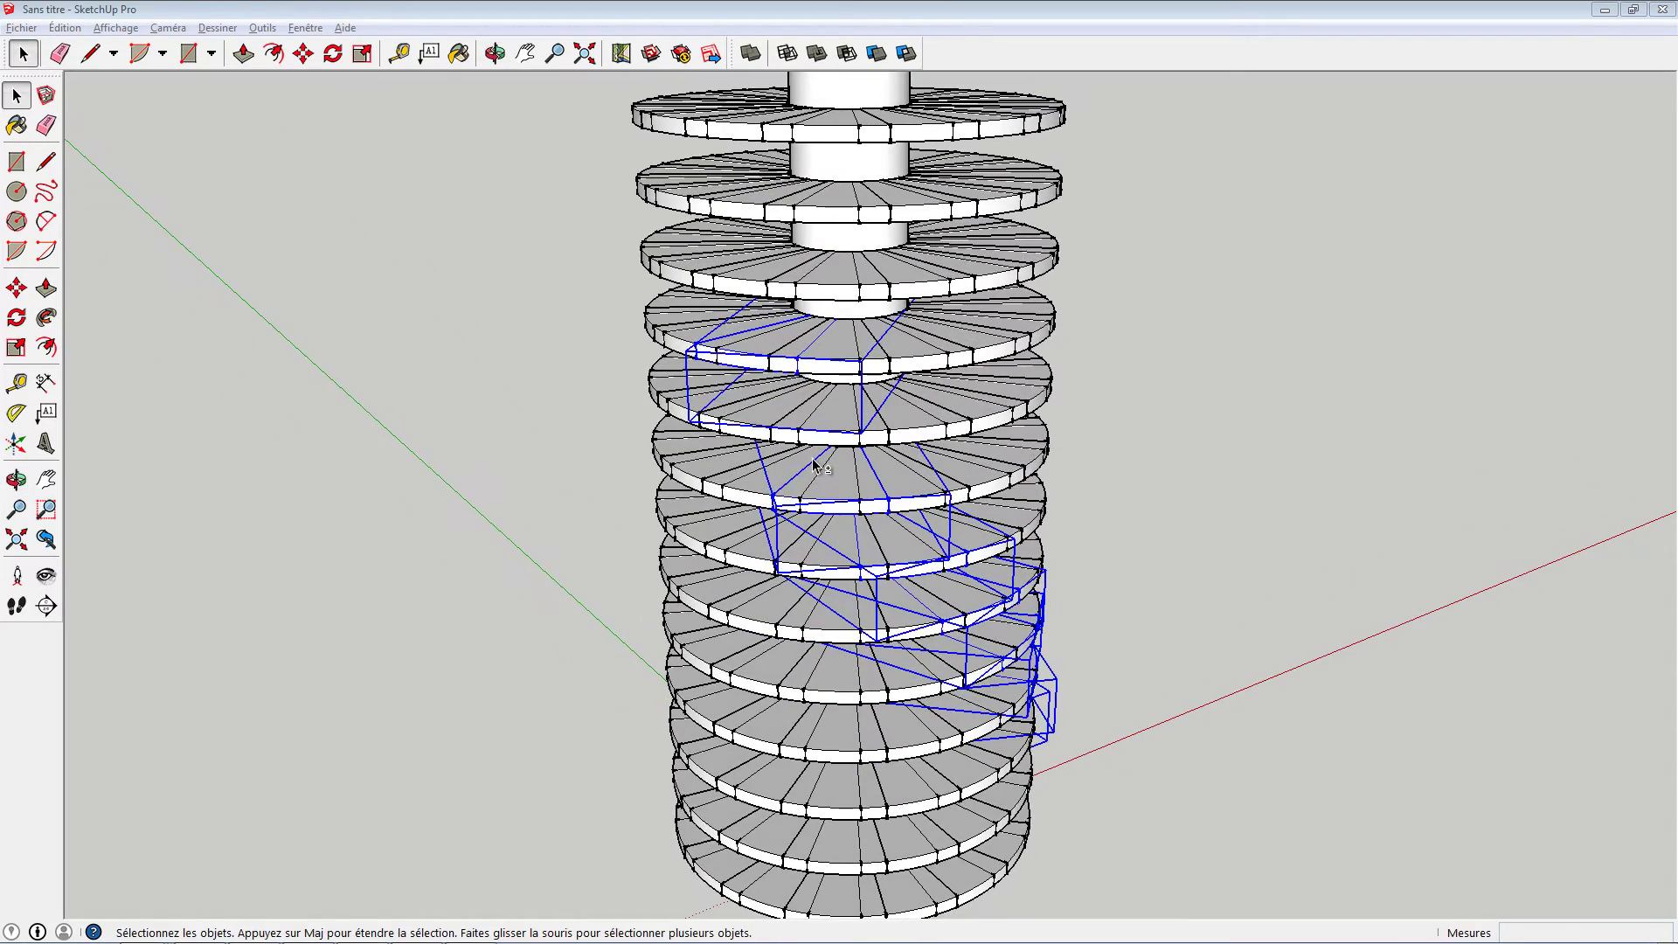
{"action": "left_click", "coordinate": [763, 377], "text": "shift"}
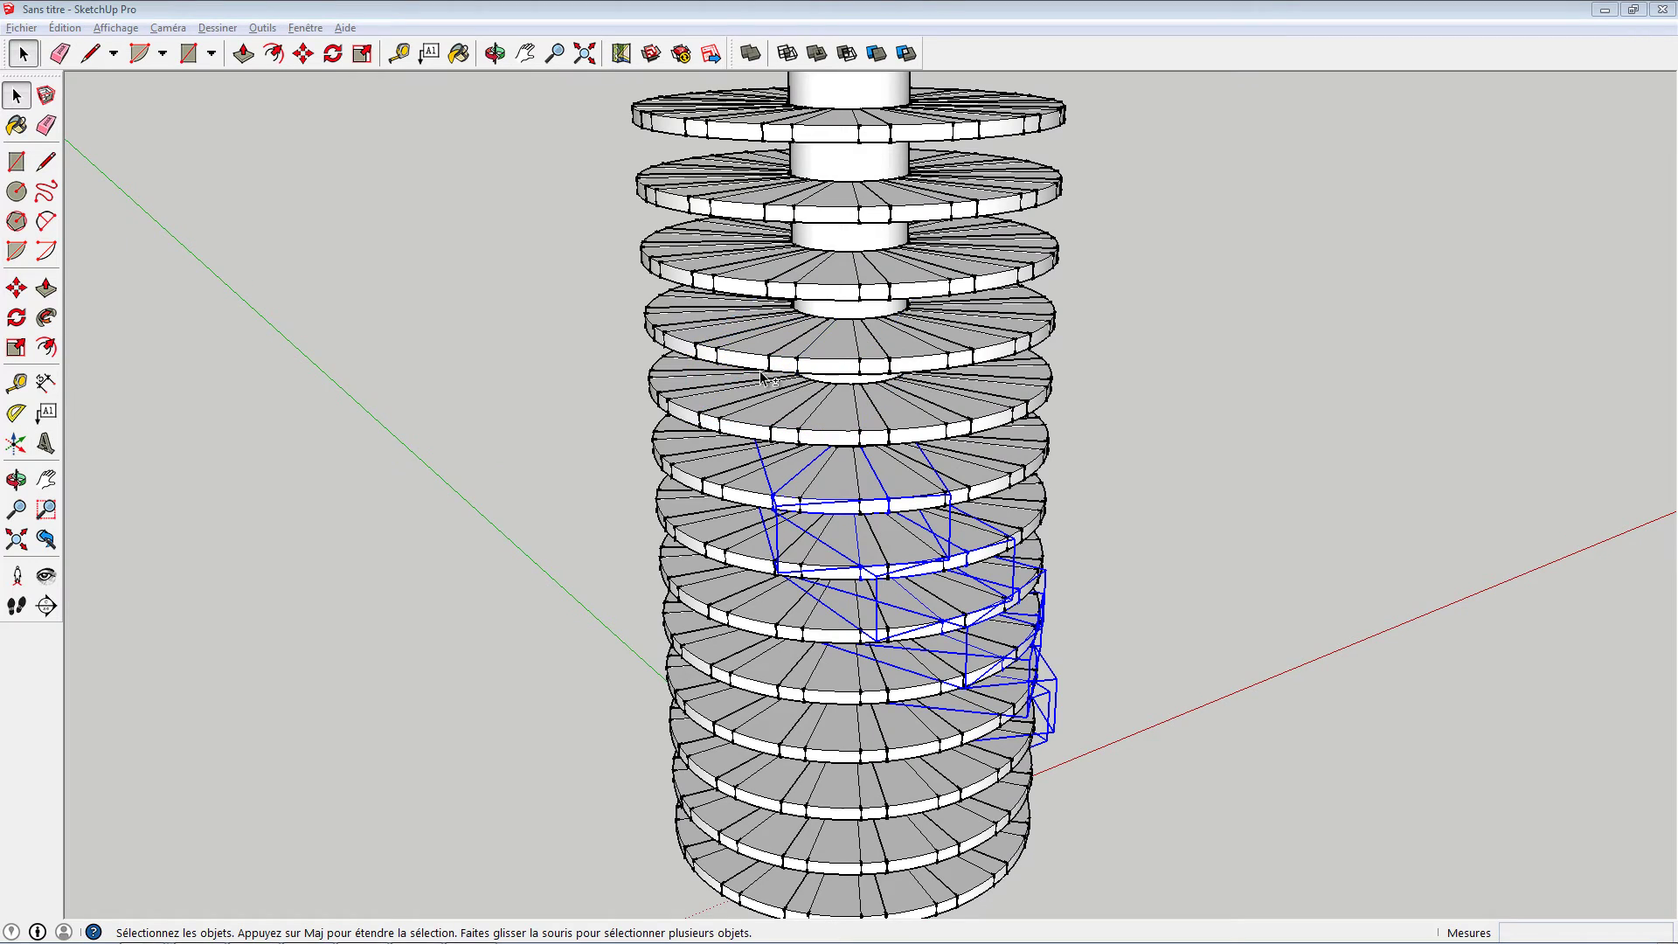
Extend the spiral selection through the middle levels, adding one offset wedge step per level and dropping any picked directly above another.
{"action": "left_click", "coordinate": [775, 433], "text": "shift"}
{"action": "left_click", "coordinate": [778, 428], "text": "shift"}
{"action": "left_click", "coordinate": [752, 427], "text": "shift"}
{"action": "middle_click_drag", "start_coordinate": [807, 492], "coordinate": [922, 616]}
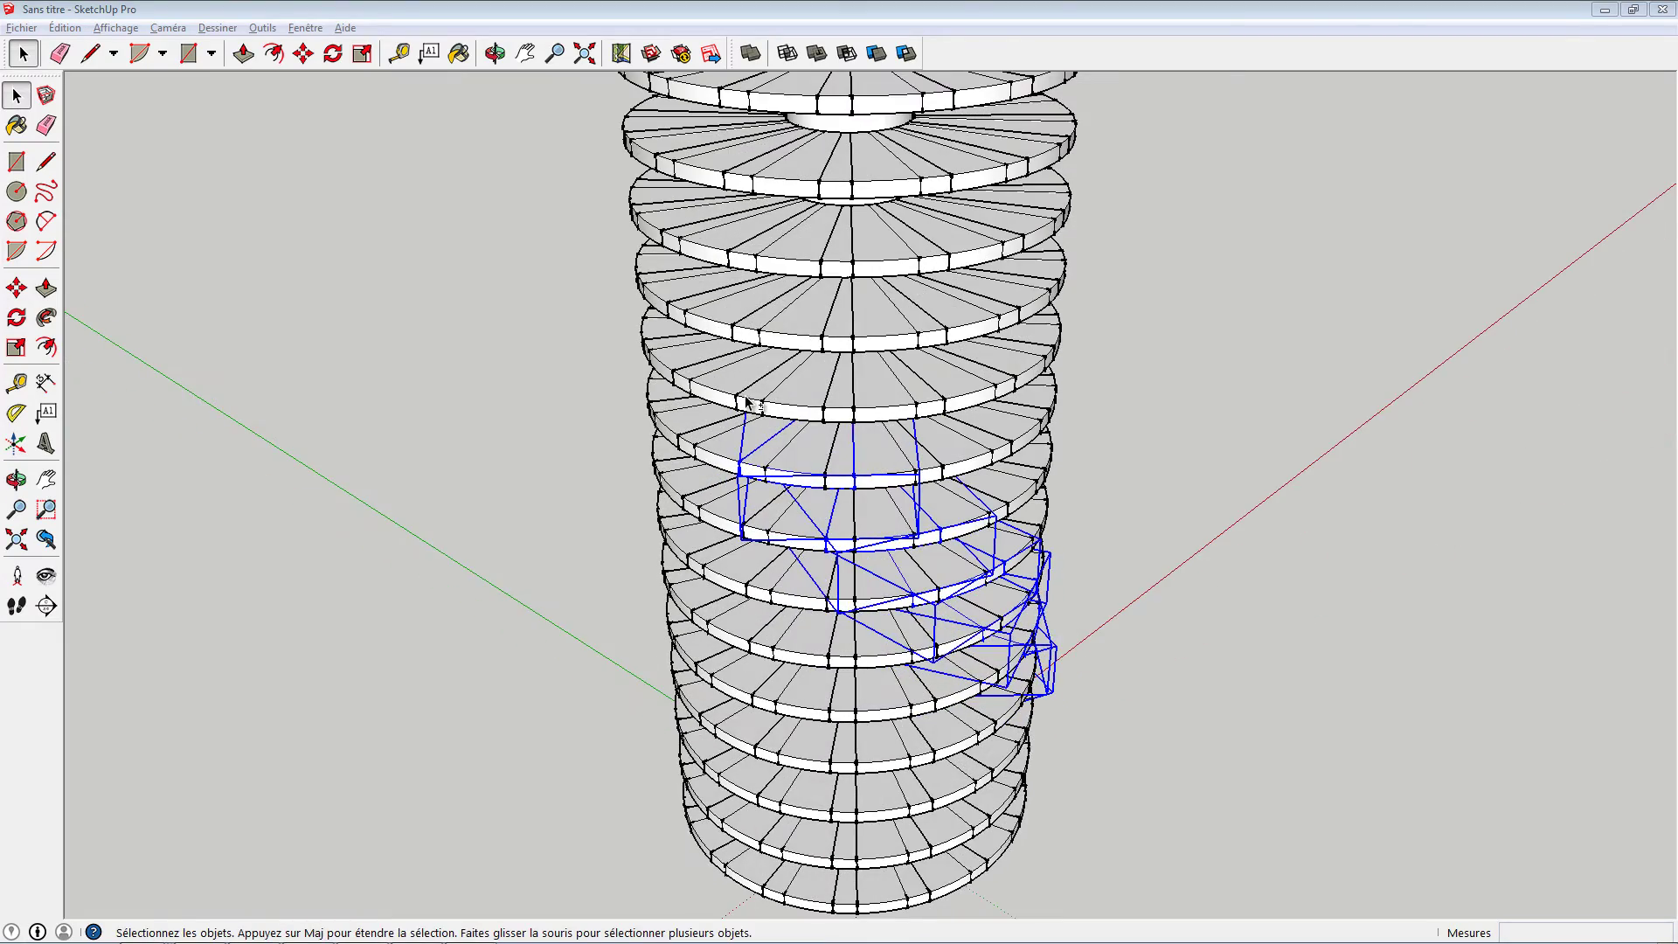
{"action": "left_click", "coordinate": [746, 398], "text": "shift"}
{"action": "middle_click_drag", "start_coordinate": [796, 404], "coordinate": [993, 568]}
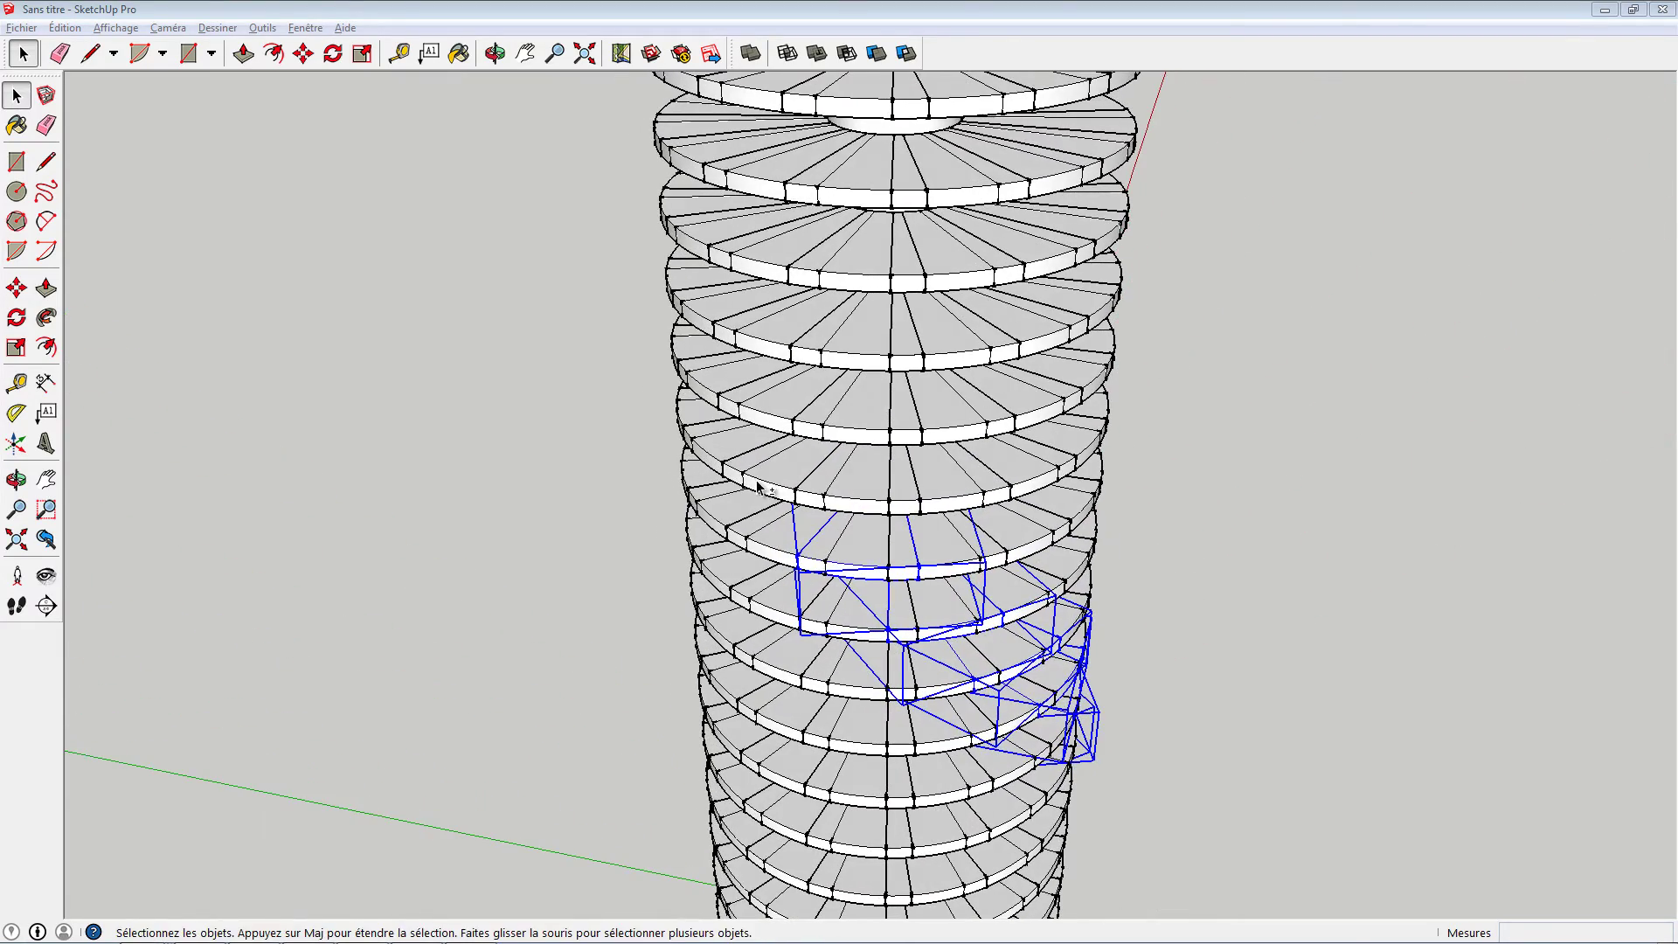
{"action": "middle_click_drag", "start_coordinate": [759, 486], "coordinate": [789, 510]}
{"action": "left_click", "coordinate": [789, 510], "text": "shift"}
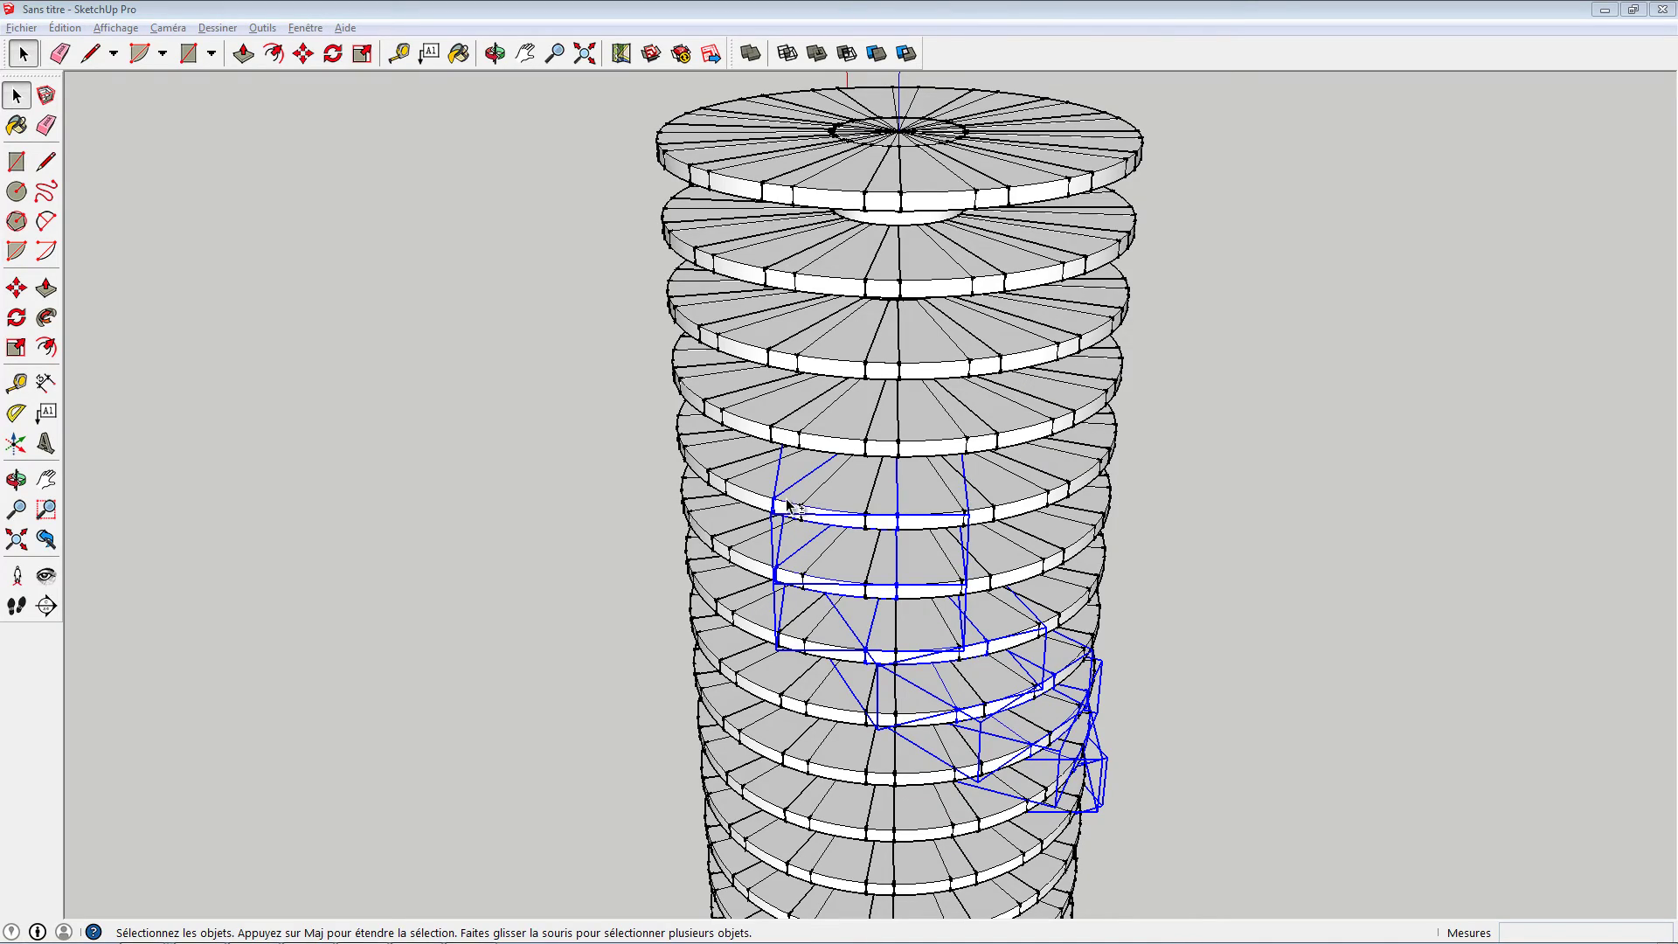
{"action": "left_click", "coordinate": [785, 501], "text": "shift"}
{"action": "left_click", "coordinate": [751, 493], "text": "shift"}
Add the offset wedge steps of the next higher levels to the spiral selection.
{"action": "middle_click_drag", "start_coordinate": [769, 492], "coordinate": [914, 504]}
{"action": "left_click", "coordinate": [774, 423], "text": "shift"}
{"action": "mouse_move", "coordinate": [775, 423]}
{"action": "middle_mouse_down"}
{"action": "mouse_move", "coordinate": [769, 483]}
{"action": "mouse_move", "coordinate": [910, 517]}
{"action": "mouse_move", "coordinate": [798, 433]}
{"action": "middle_mouse_up"}
{"action": "left_click", "coordinate": [764, 478], "text": "shift"}
{"action": "left_click", "coordinate": [745, 407], "text": "shift"}
{"action": "left_click", "coordinate": [798, 435], "text": "shift"}
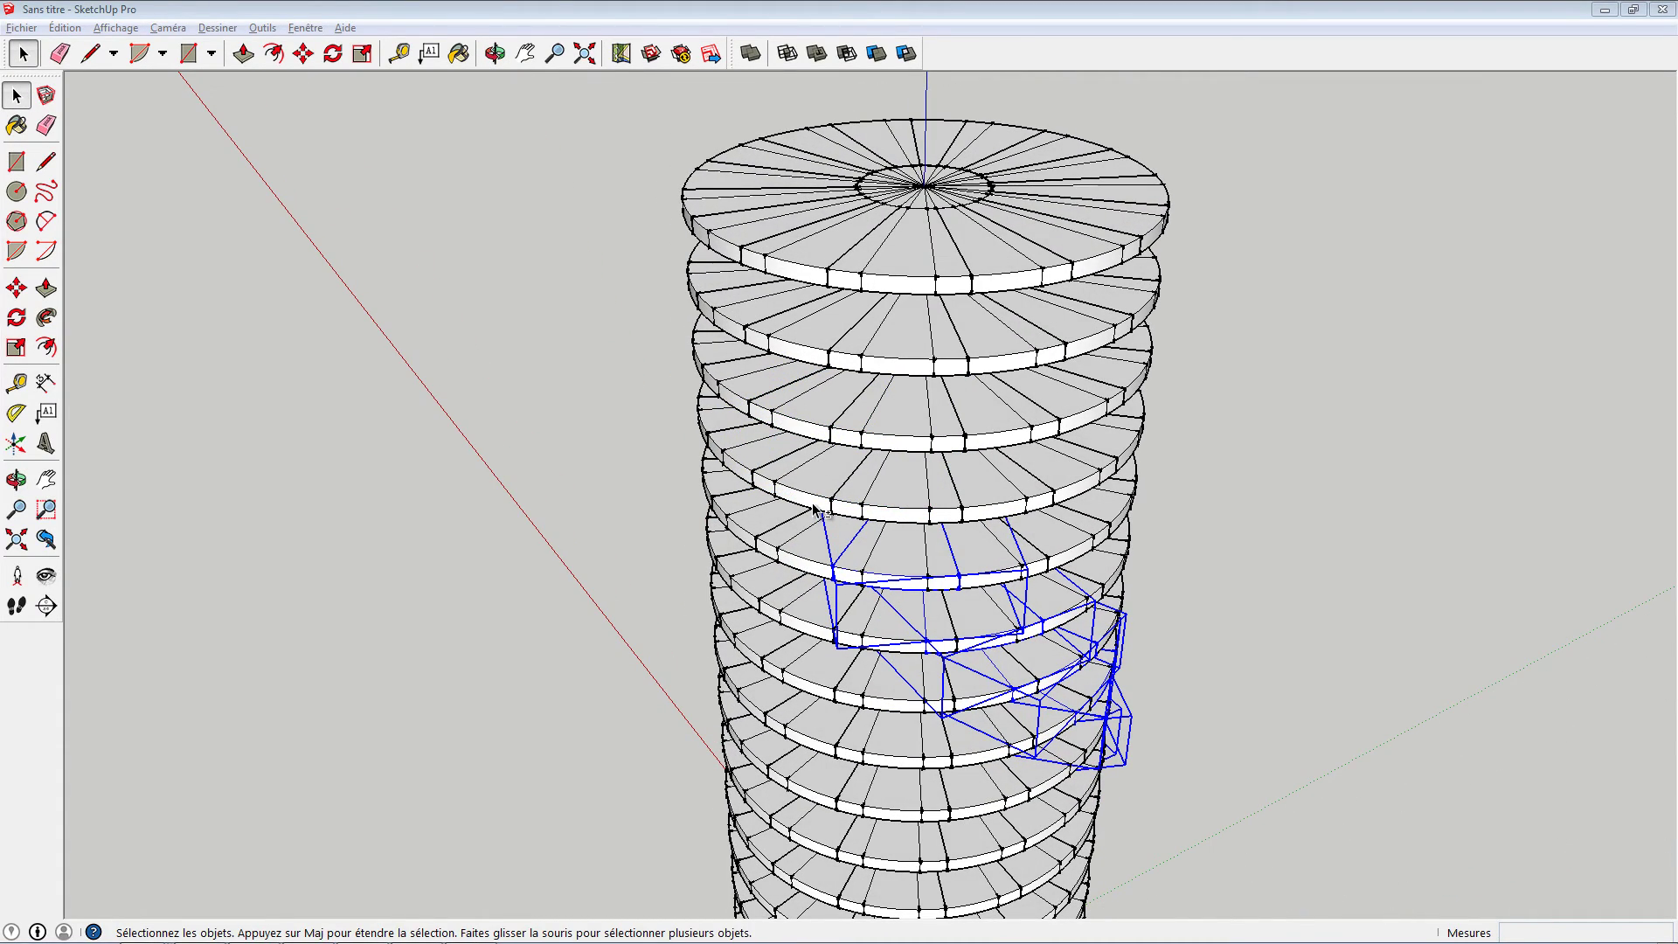
Complete the spiral selection with the wedge steps of the uppermost levels, up to the top ring.
{"action": "middle_click_drag", "start_coordinate": [814, 509], "coordinate": [1057, 459]}
{"action": "left_click", "coordinate": [804, 396], "text": "shift"}
{"action": "left_click", "coordinate": [841, 344], "text": "shift"}
{"action": "middle_click_drag", "start_coordinate": [894, 372], "coordinate": [1040, 435]}
{"action": "left_click", "coordinate": [858, 337], "text": "shift"}
{"action": "middle_click_drag", "start_coordinate": [903, 441], "coordinate": [930, 534]}
Copy the selected spiral of steps about 2483 mm along the green axis, placing it beside the stack of rings.
{"action": "scroll", "coordinate": [663, 307], "scroll_direction": "down", "scroll_amount": 5}
{"action": "scroll", "coordinate": [662, 308], "scroll_direction": "up", "scroll_amount": 2}
{"action": "key", "text": "m"}
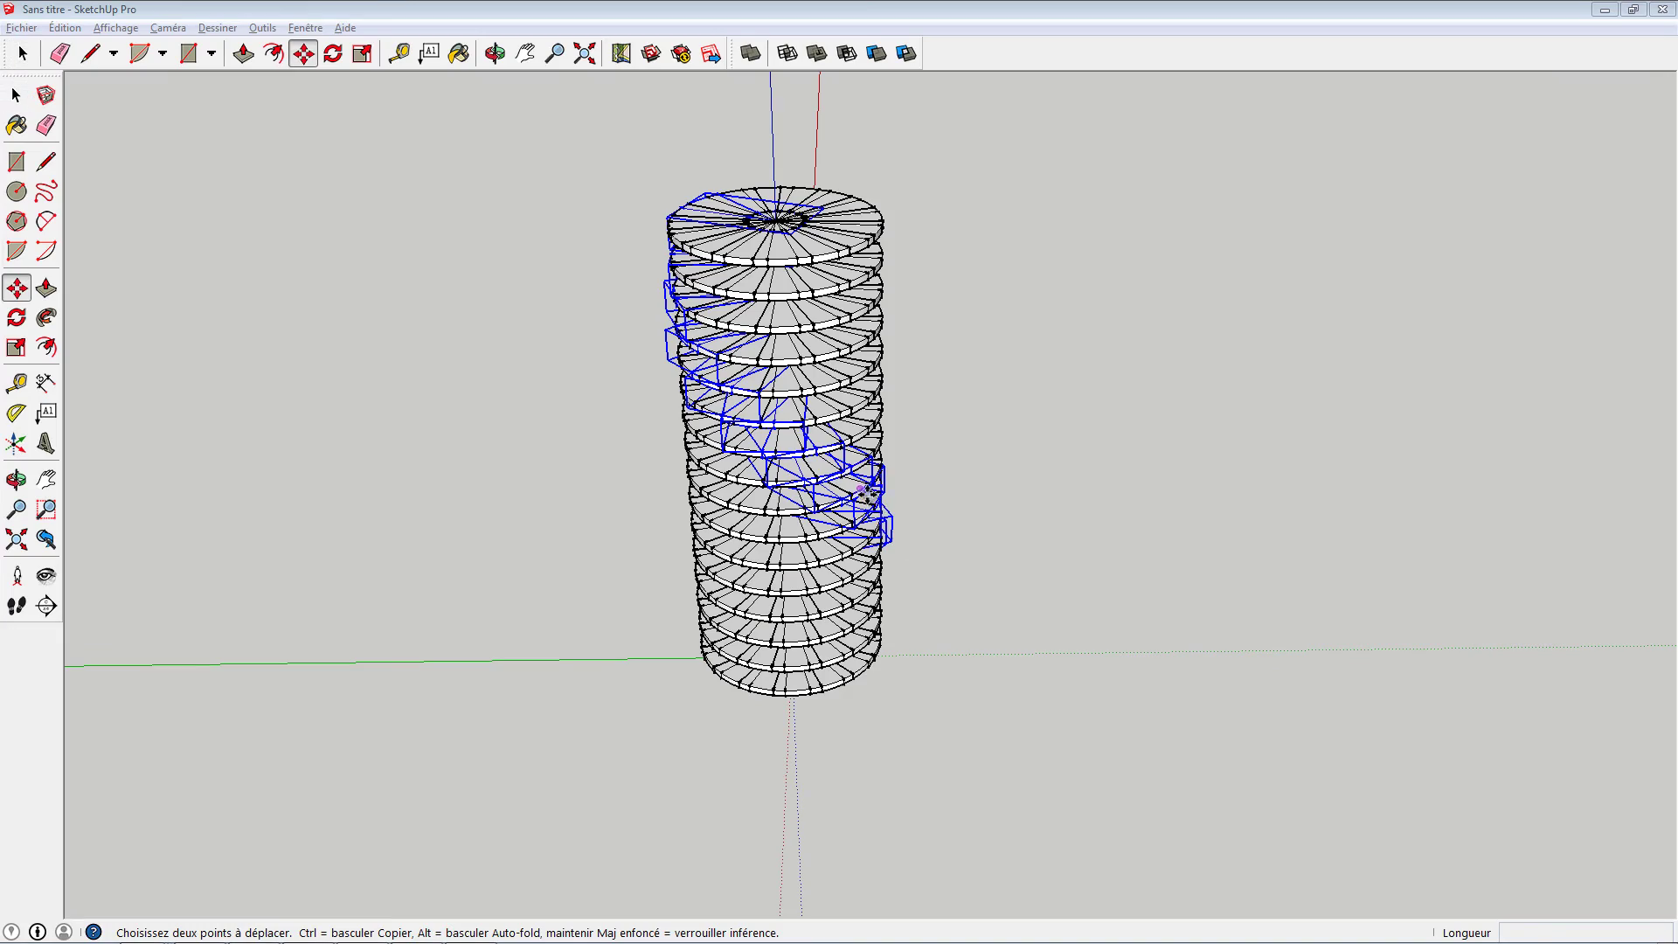
{"action": "left_click", "coordinate": [910, 548]}
{"action": "key", "text": "ctrl"}
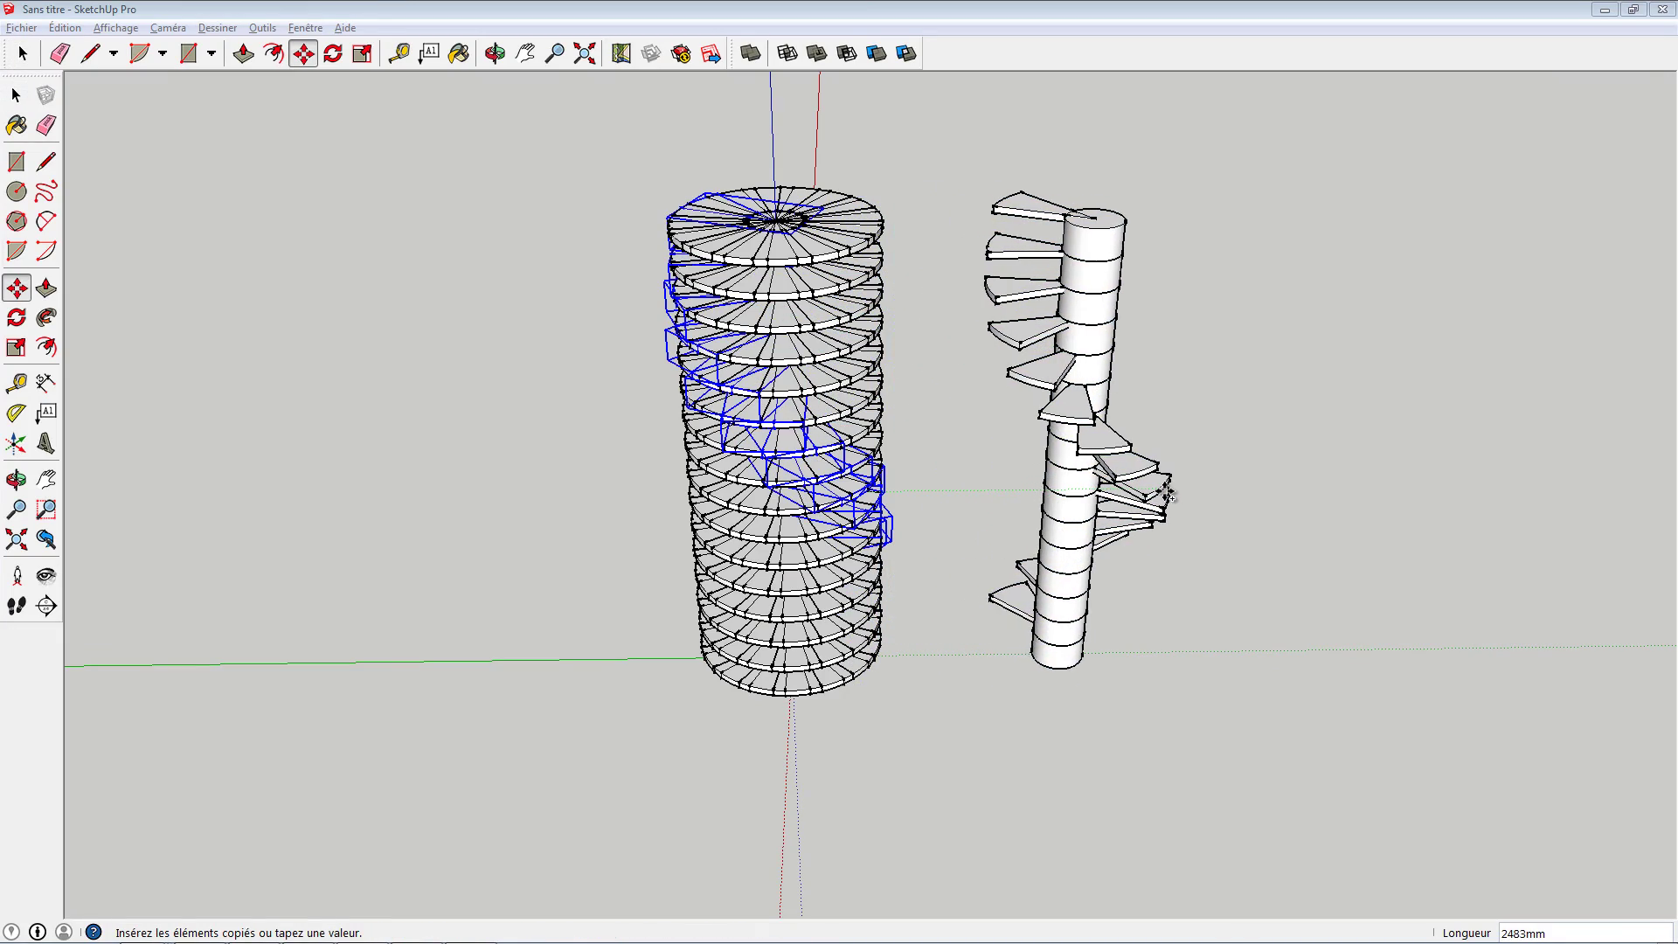
{"action": "left_click", "coordinate": [1154, 497]}
Deselect the copied spiral staircase and examine it beside the original stack from several viewpoints.
{"action": "middle_click_drag", "start_coordinate": [1154, 512], "coordinate": [660, 772]}
{"action": "left_click", "coordinate": [660, 774]}
{"action": "key", "text": "space"}
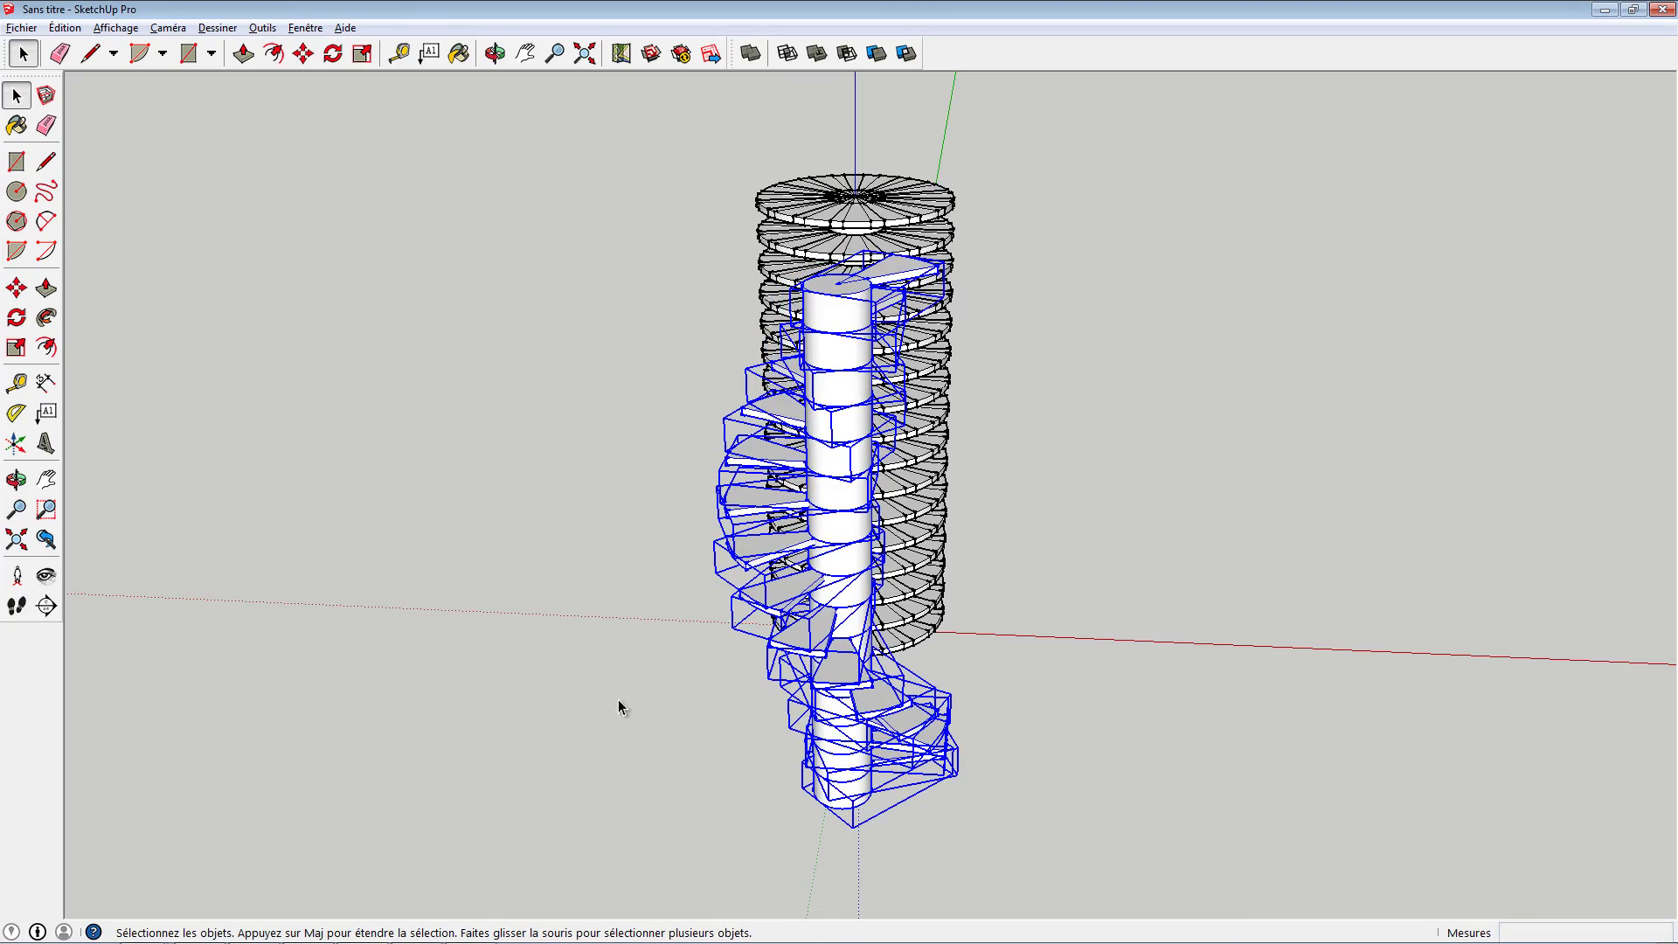
{"action": "left_click", "coordinate": [1112, 622]}
{"action": "middle_click_drag", "start_coordinate": [1113, 622], "coordinate": [1040, 718]}
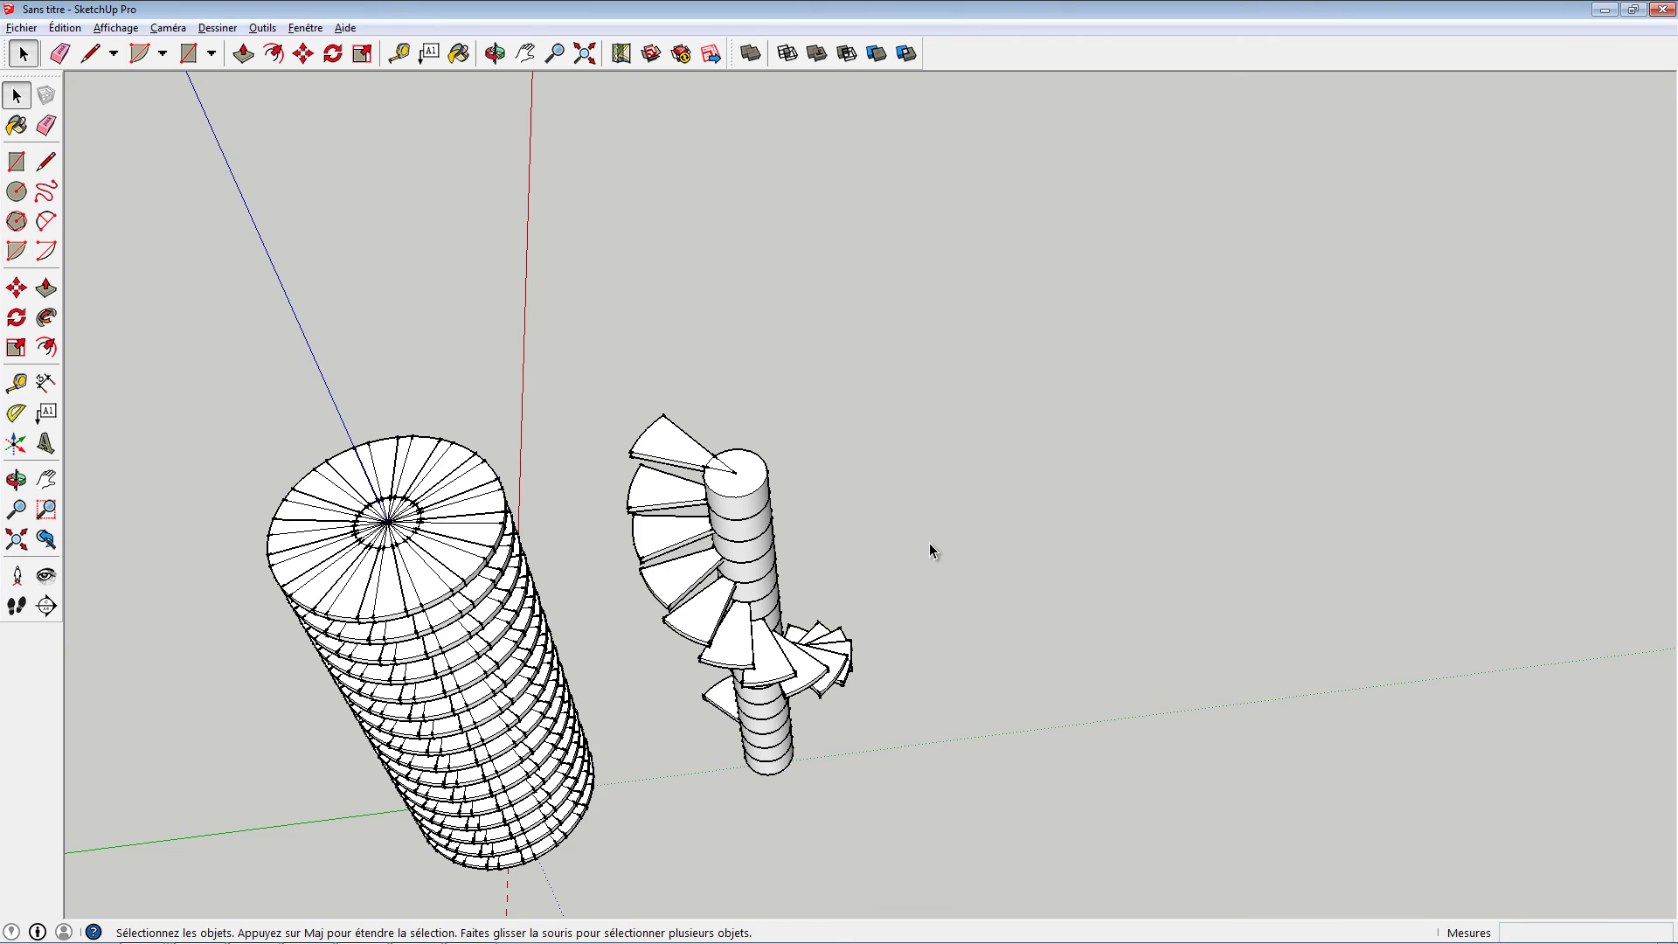
{"action": "middle_click_drag", "start_coordinate": [992, 657], "coordinate": [839, 494]}
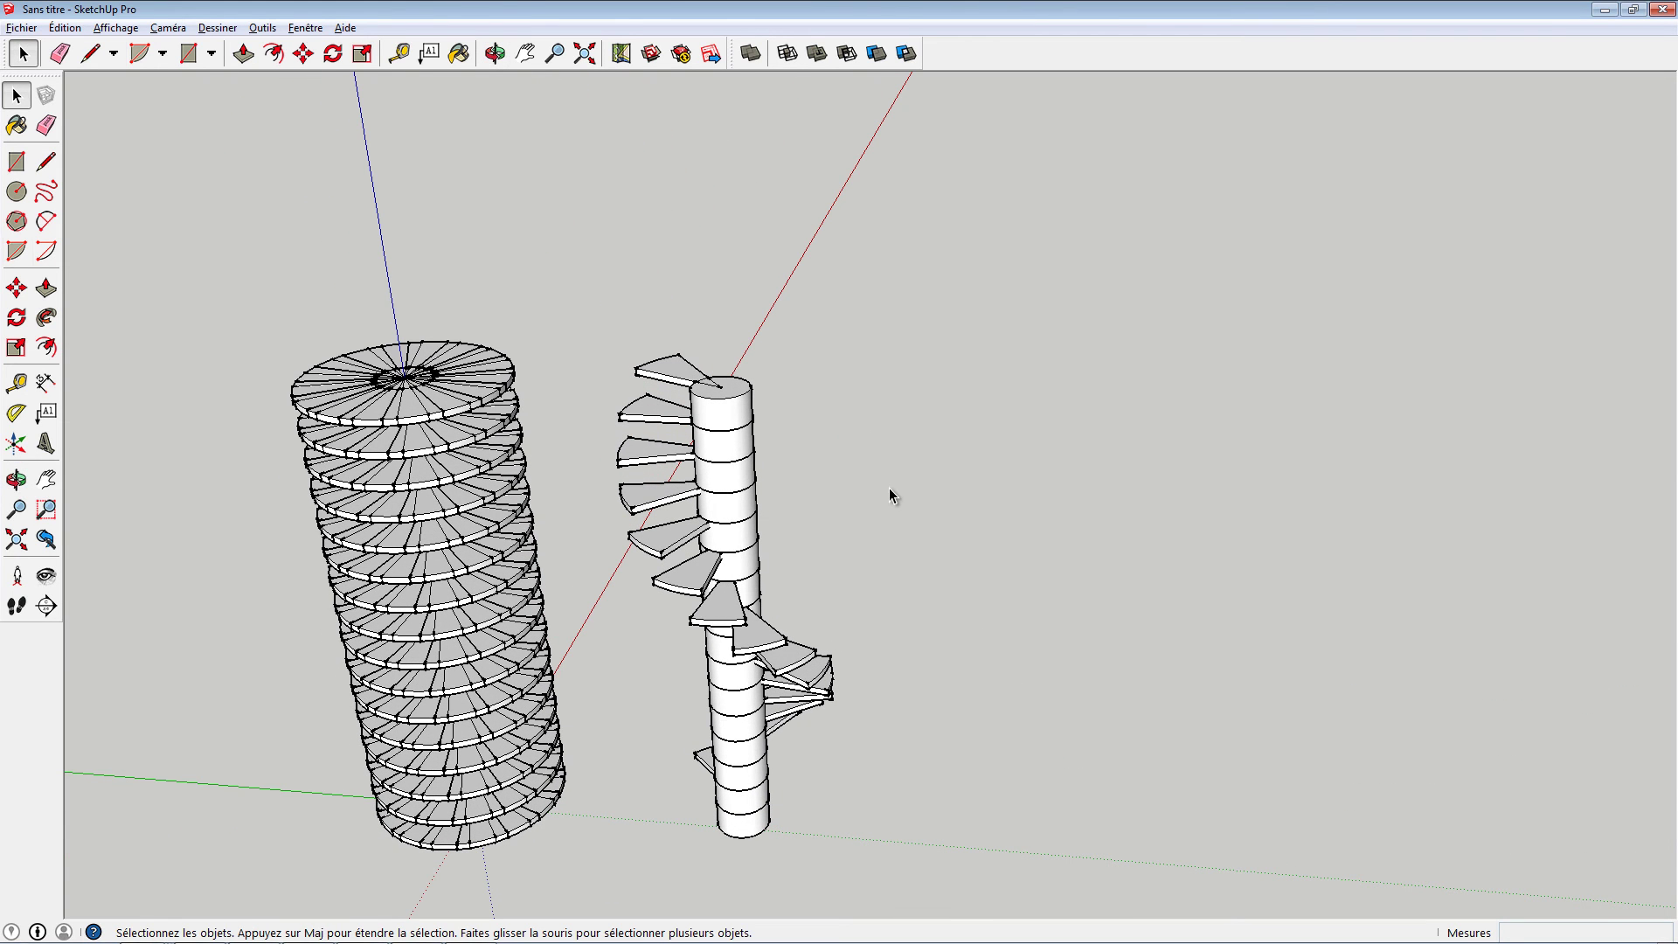